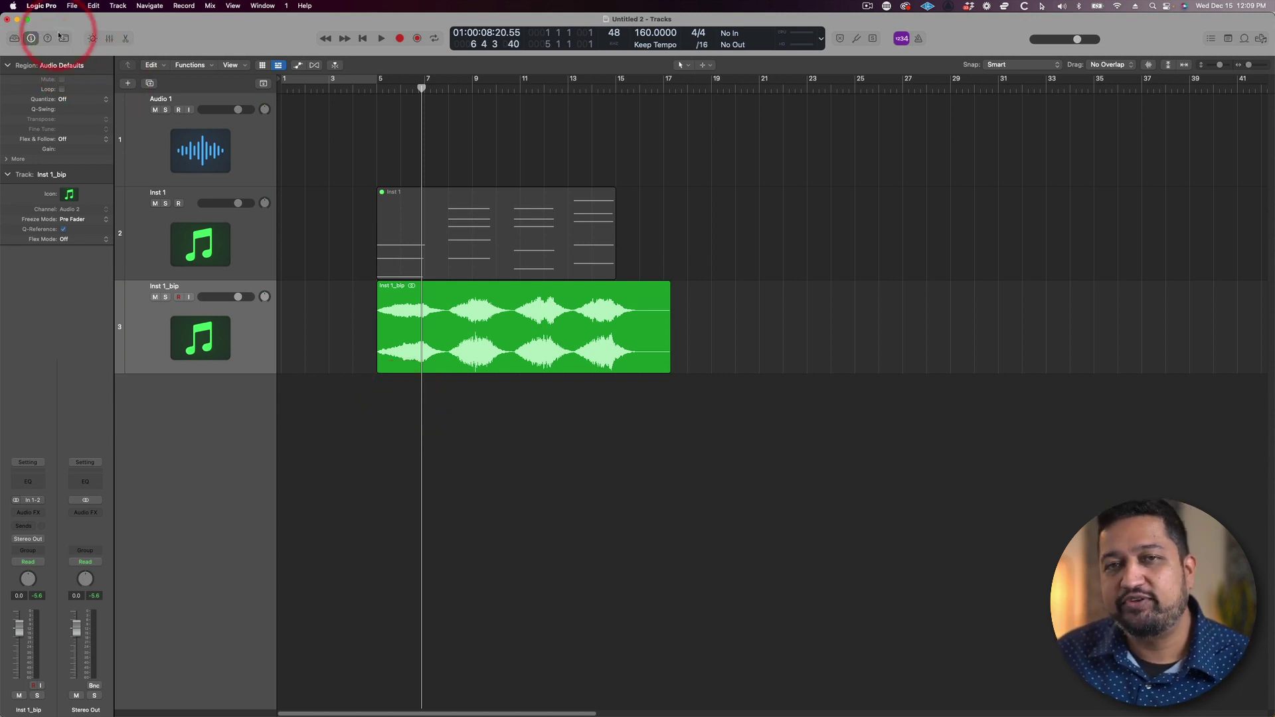
Check that Enable Complete Features is ticked in the Advanced preferences, and close the preferences window.
left_click(42, 6)
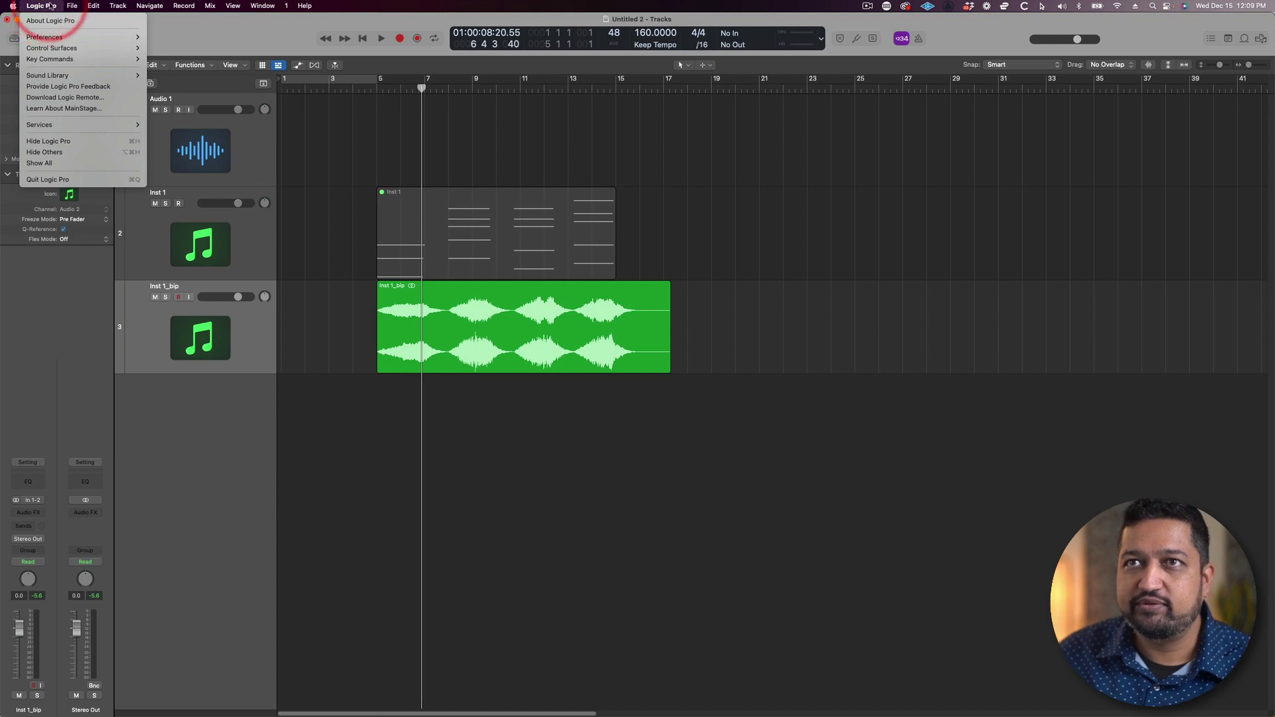
mouse_move(60, 36)
left_click(199, 37)
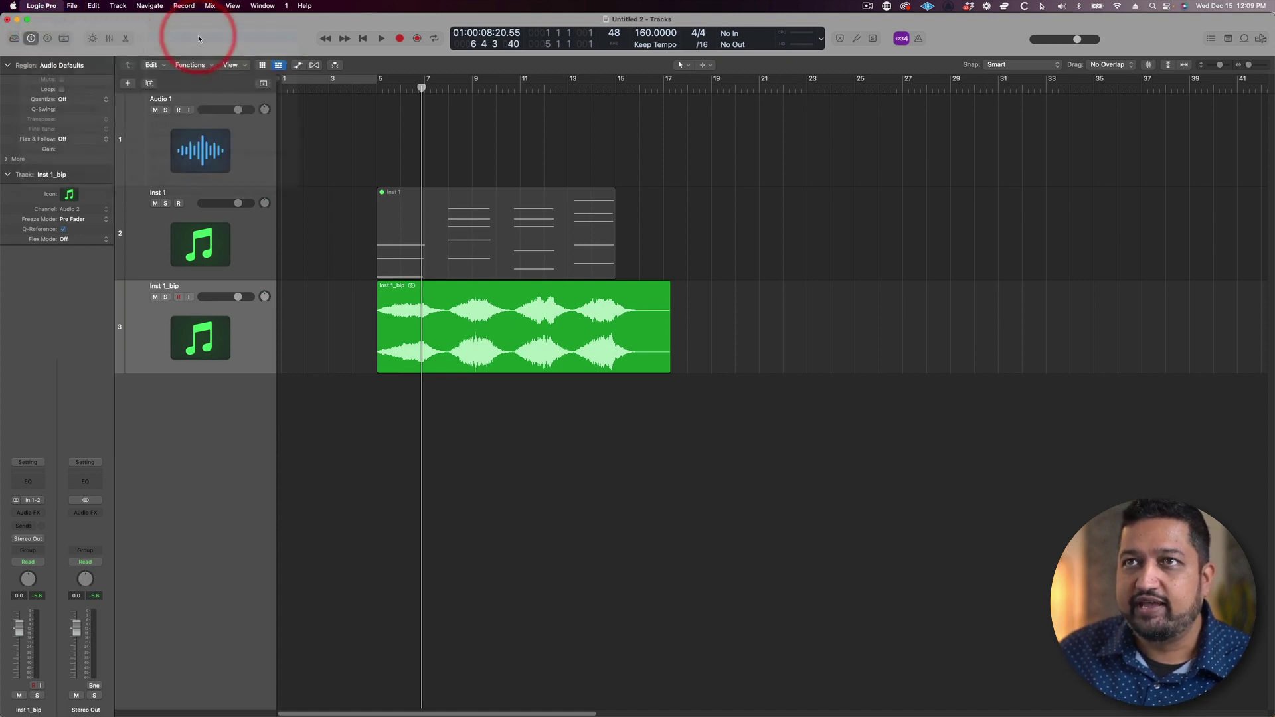
left_click(582, 360)
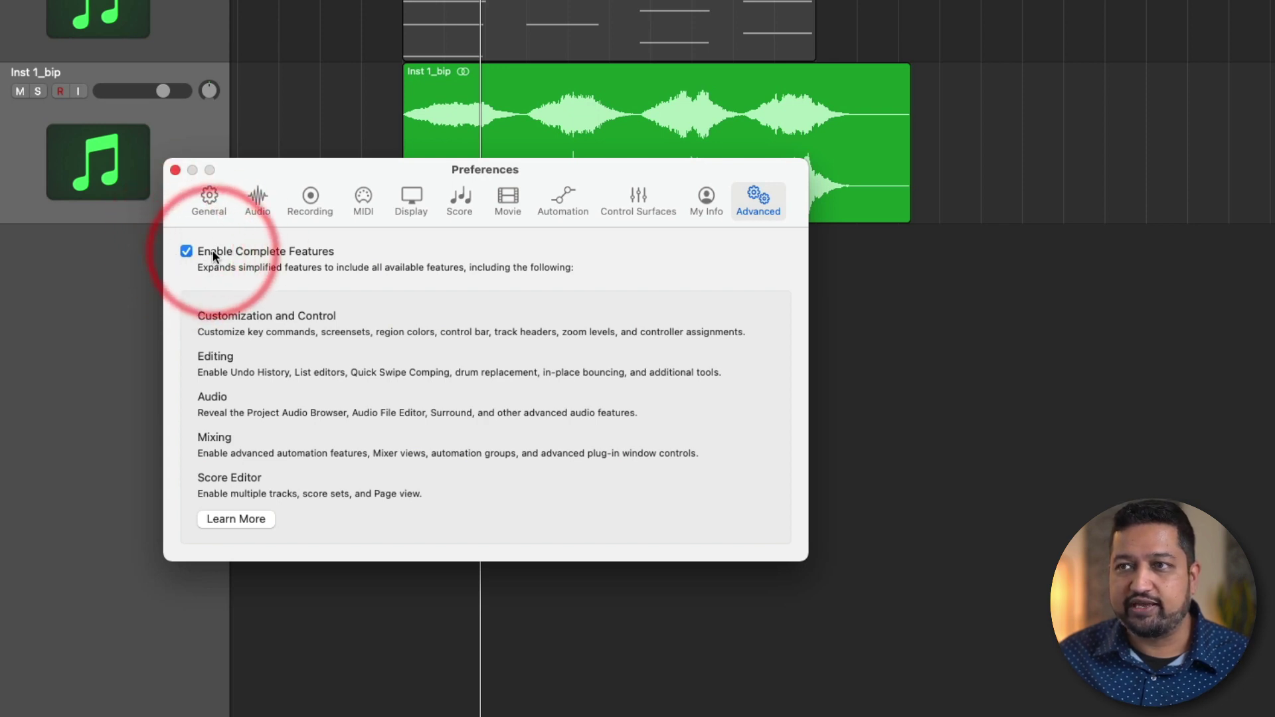
left_click(175, 170)
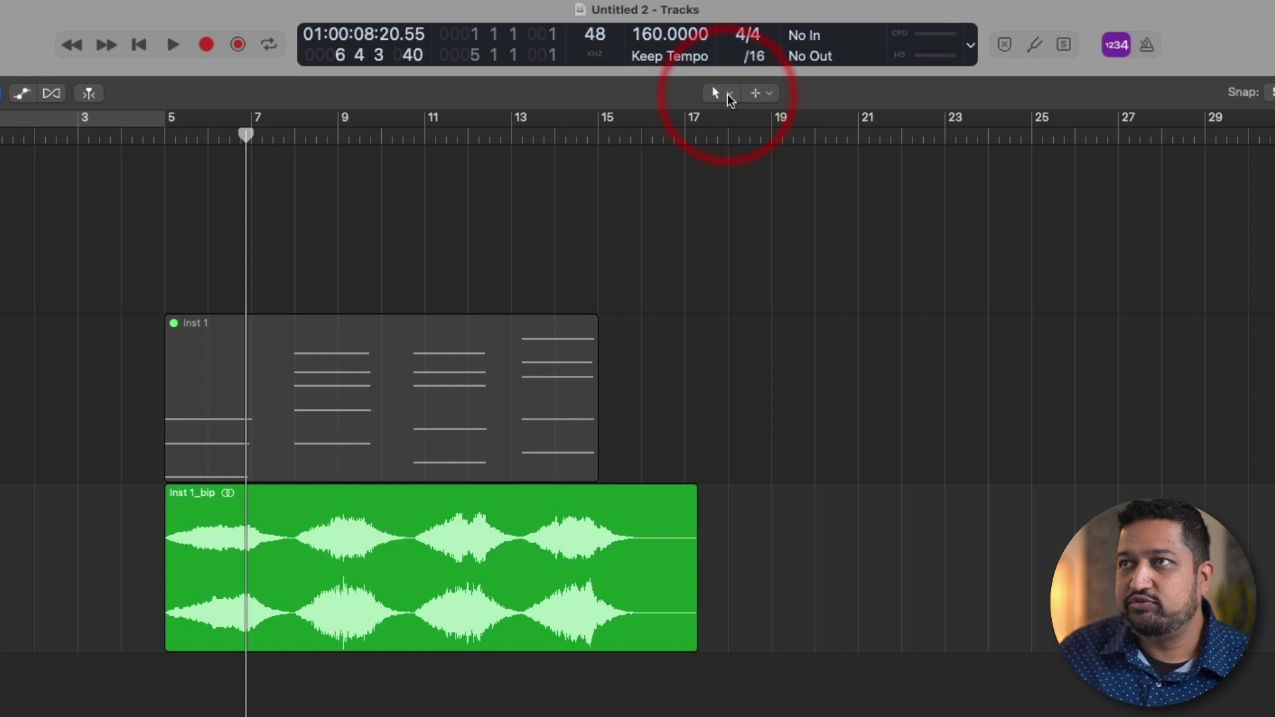
Demonstrate changing the primary click tool to the Mute Tool, and restore it to the Pointer Tool.
left_click(720, 95)
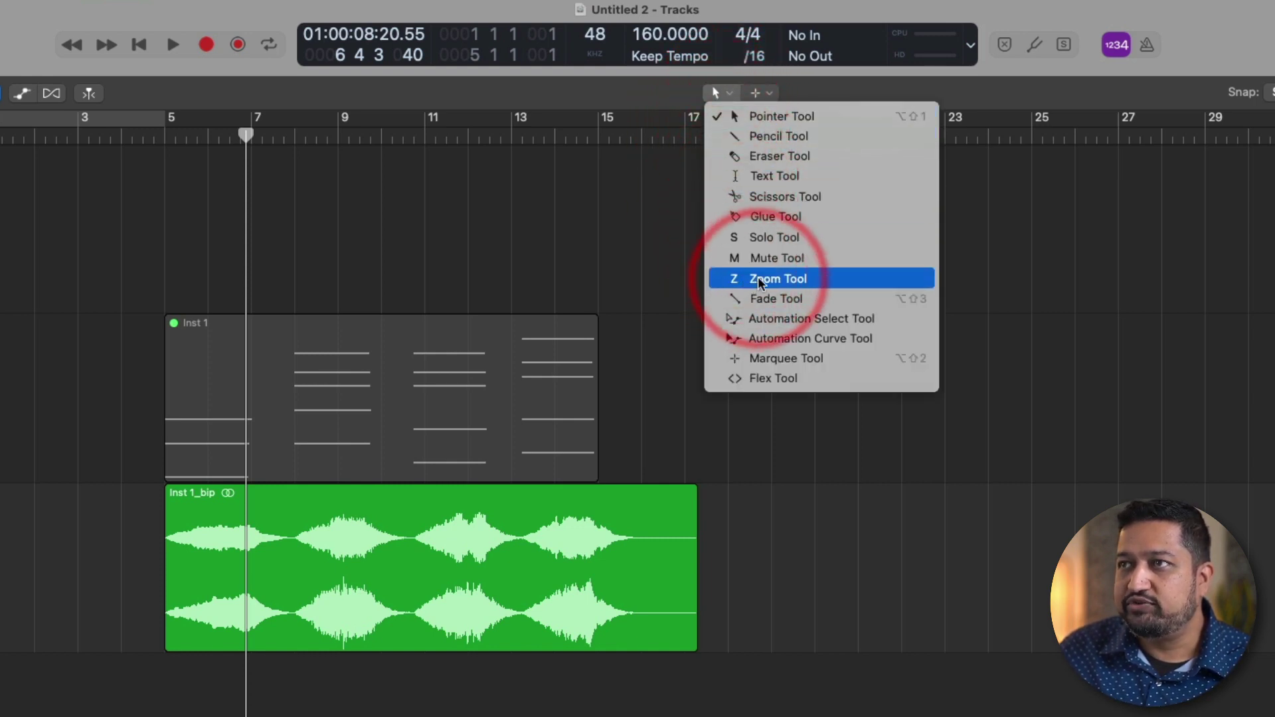
left_click(737, 258)
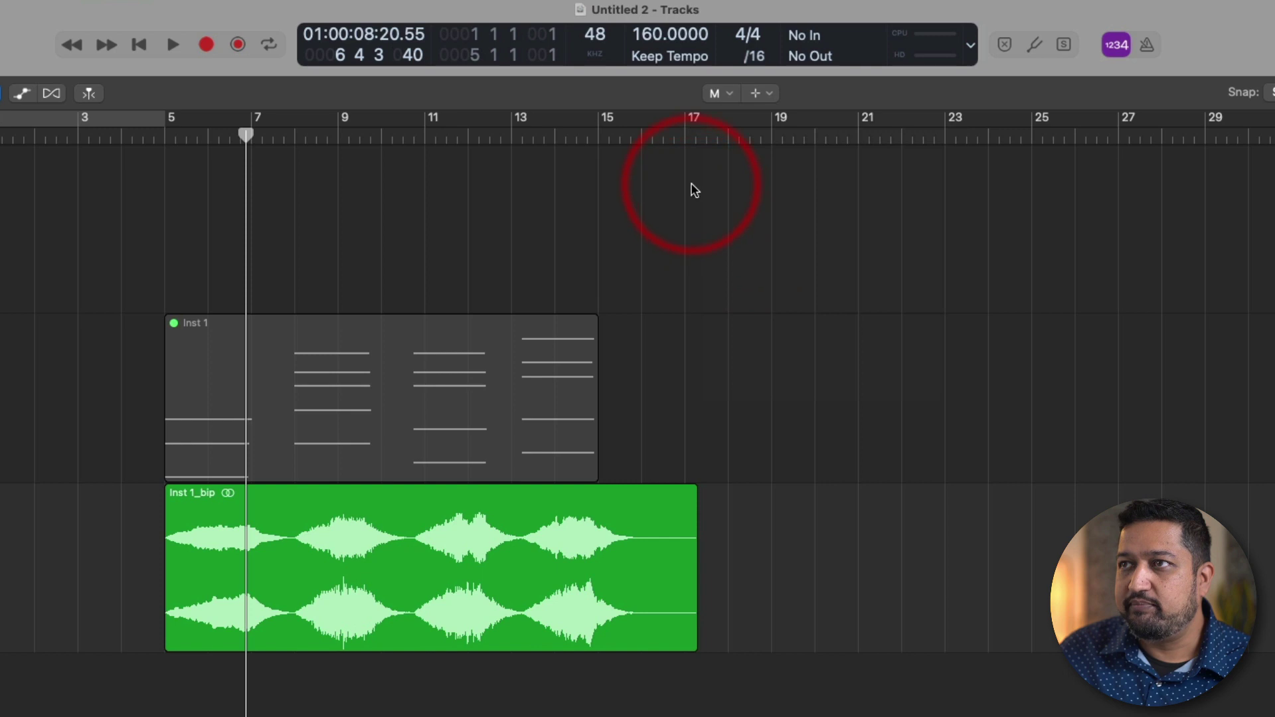
left_click(731, 93)
left_click(597, 271)
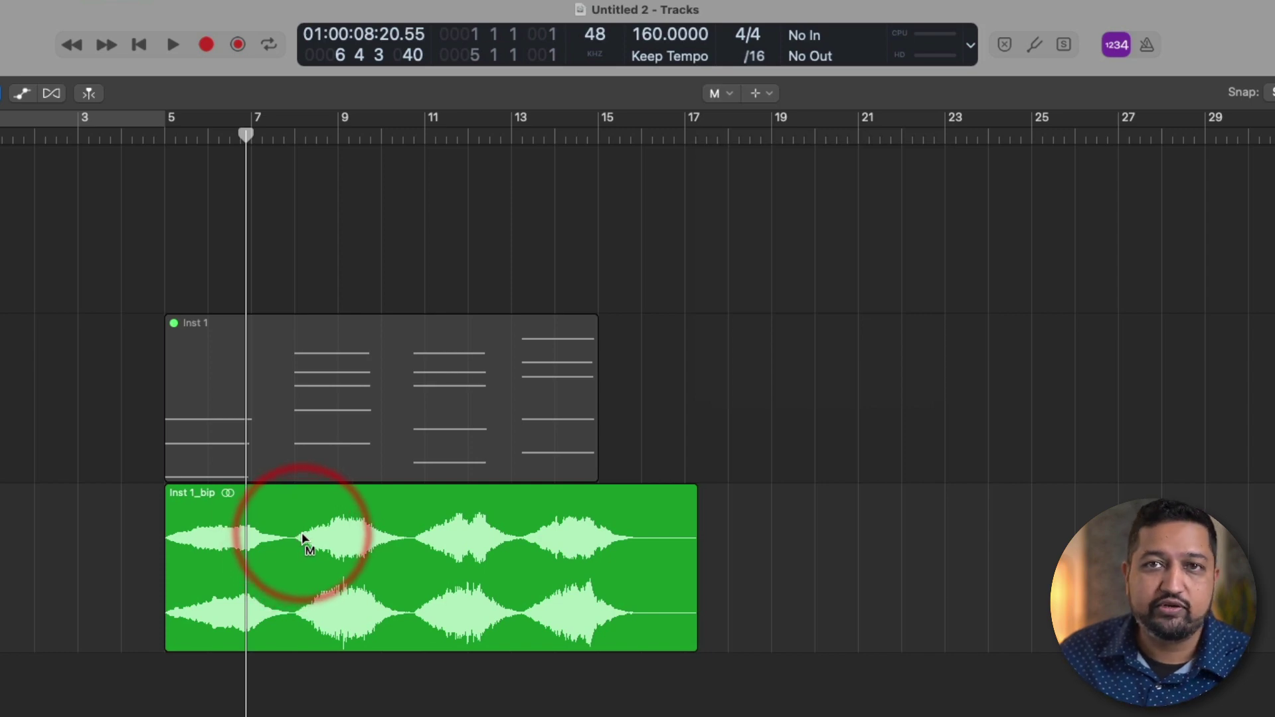
left_click(716, 93)
left_click(730, 118)
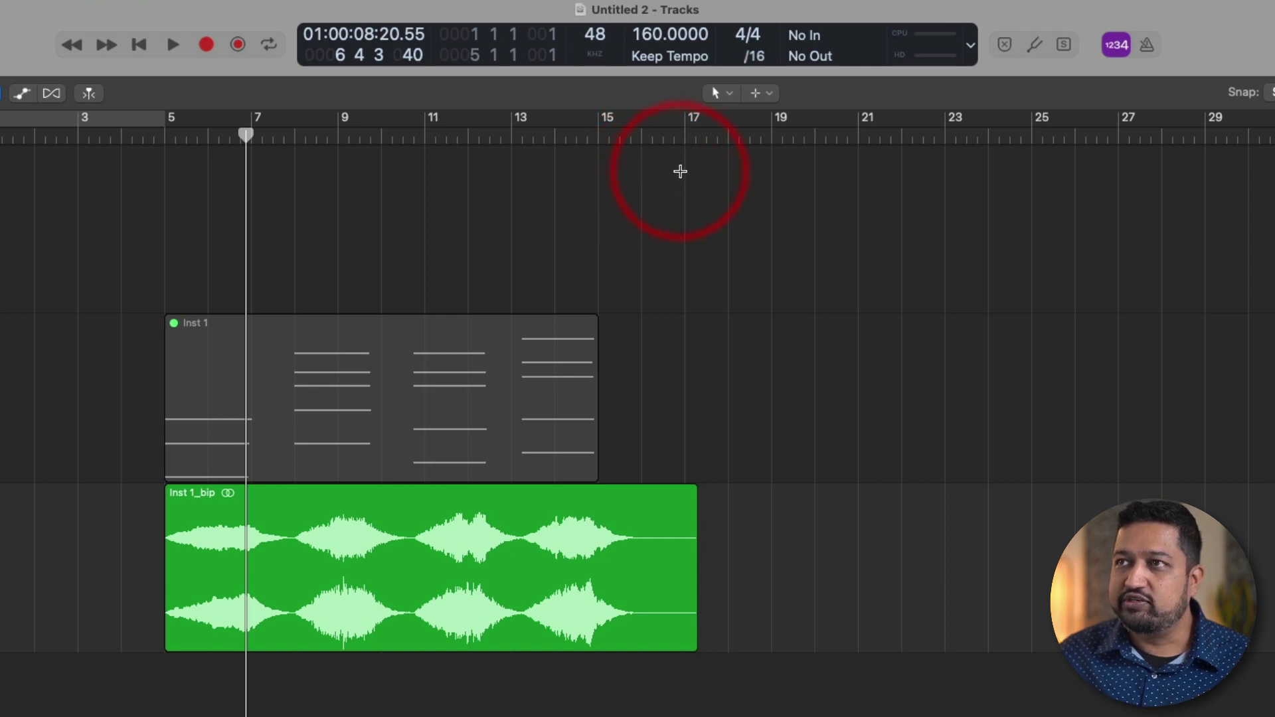
Demonstrate changing the secondary click tool to the Glue Tool, and restore it to the Marquee Tool.
left_click(760, 93)
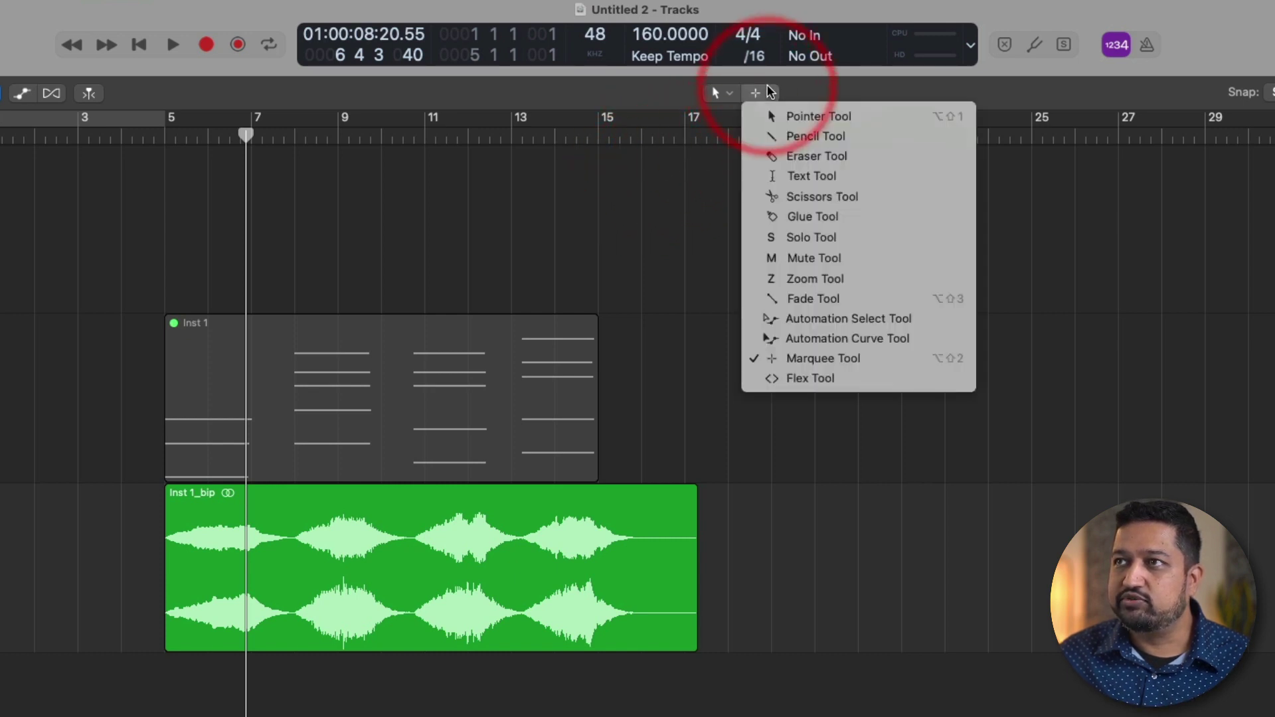
left_click(817, 219)
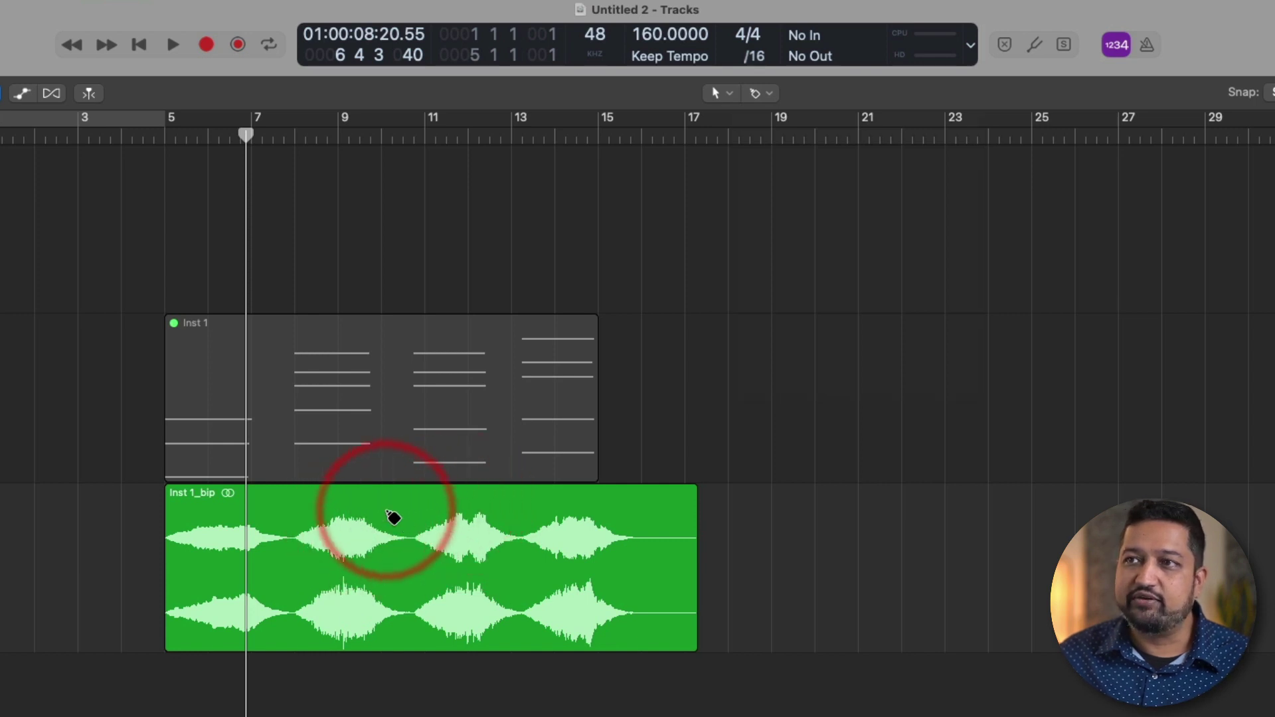
left_click(764, 93)
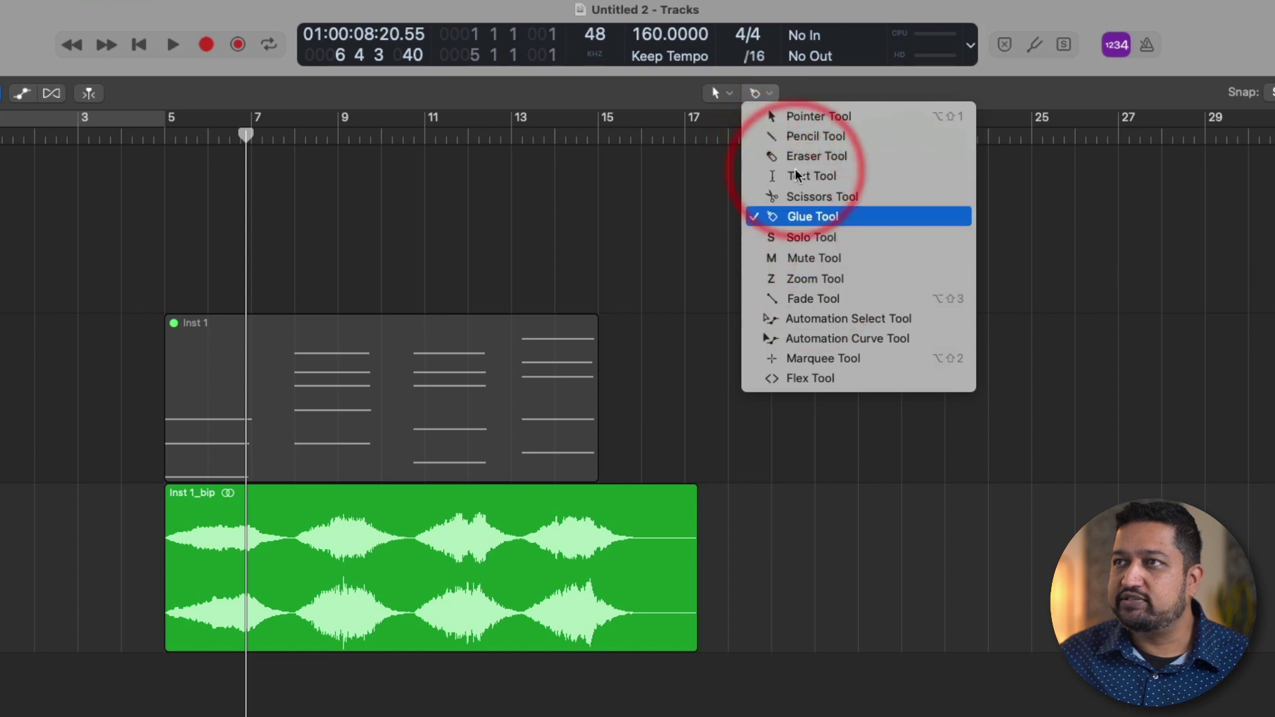
left_click(824, 357)
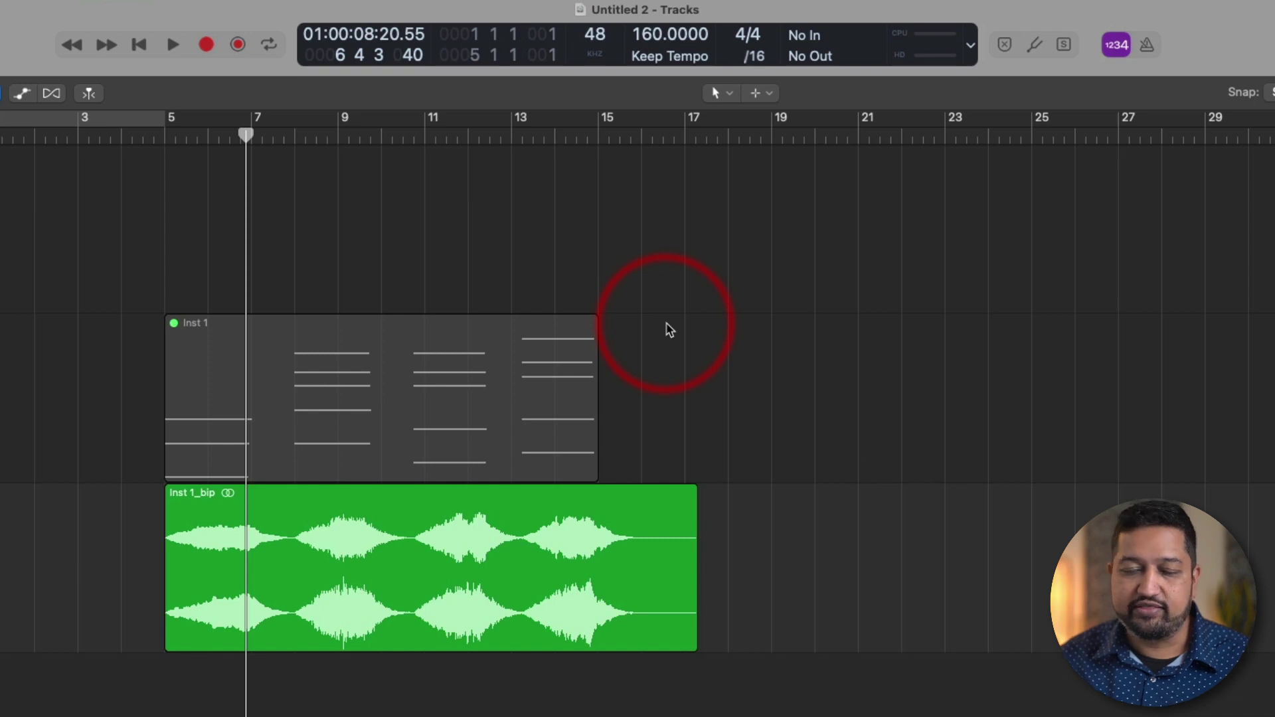
Choose the Zoom Tool as the primary tool and zoom in repeatedly on the start of the Inst 1_bip region.
left_click(719, 93)
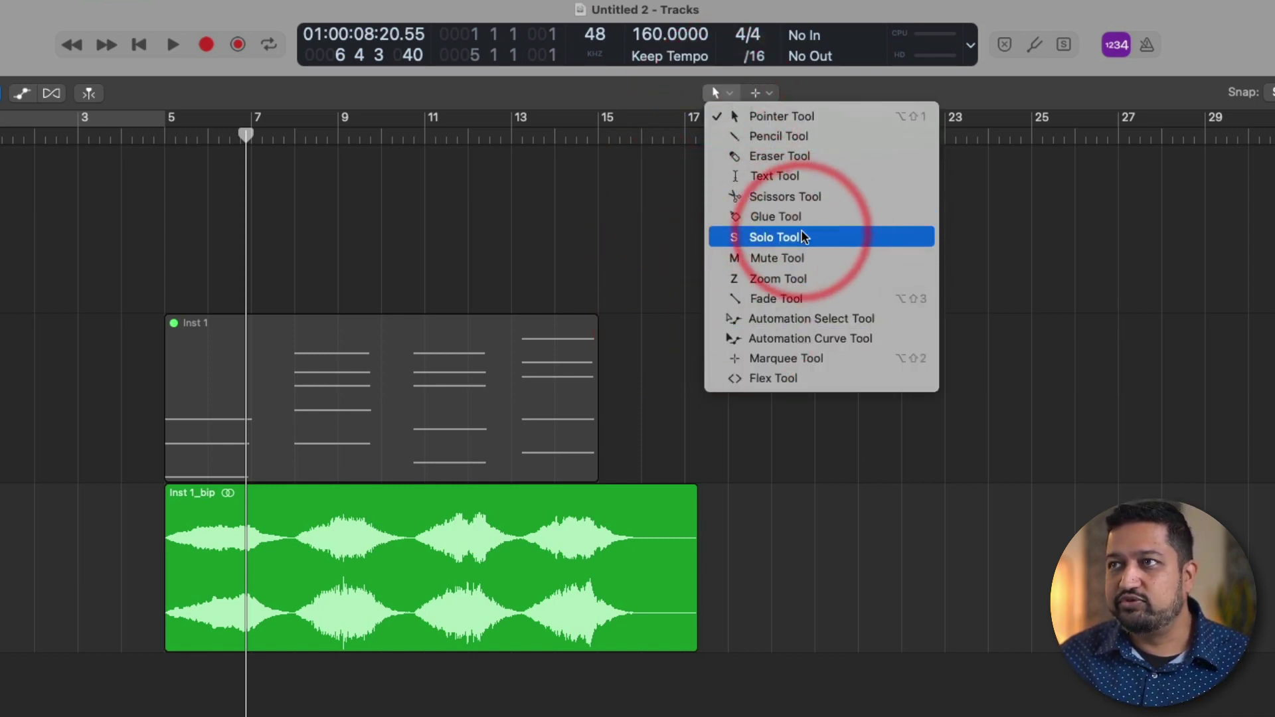
left_click(619, 174)
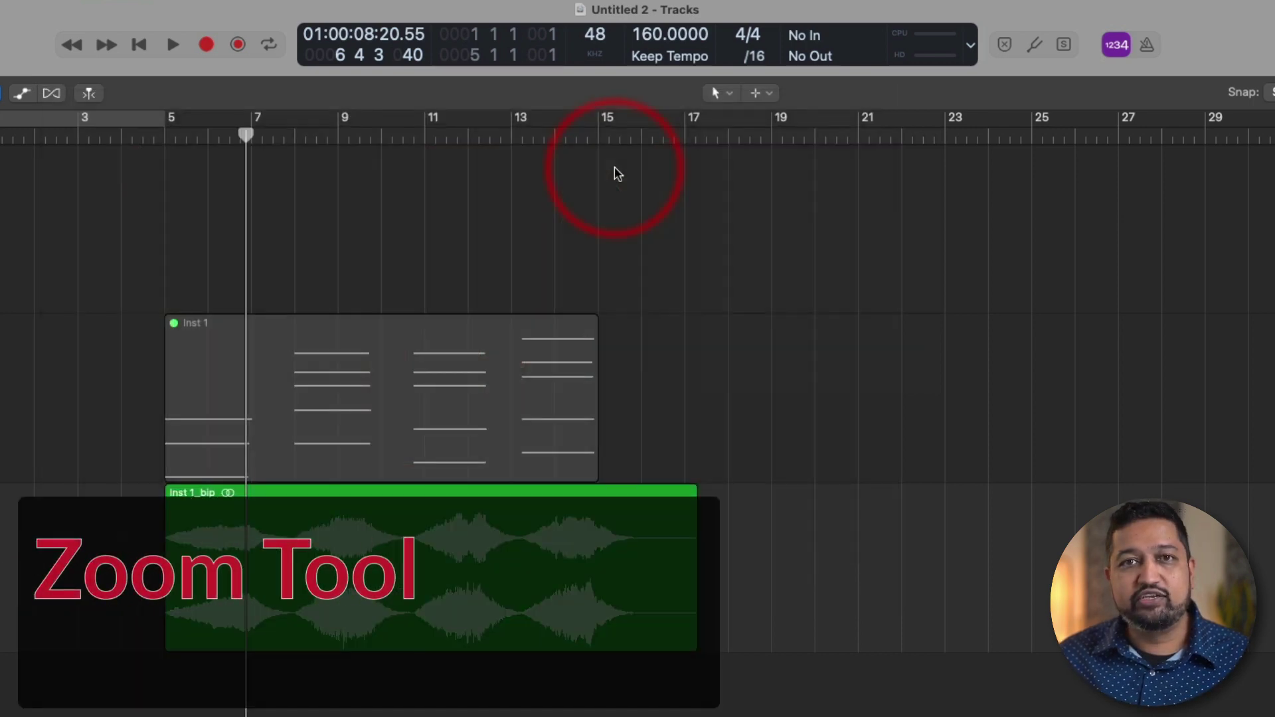
left_click(721, 95)
left_click(751, 275)
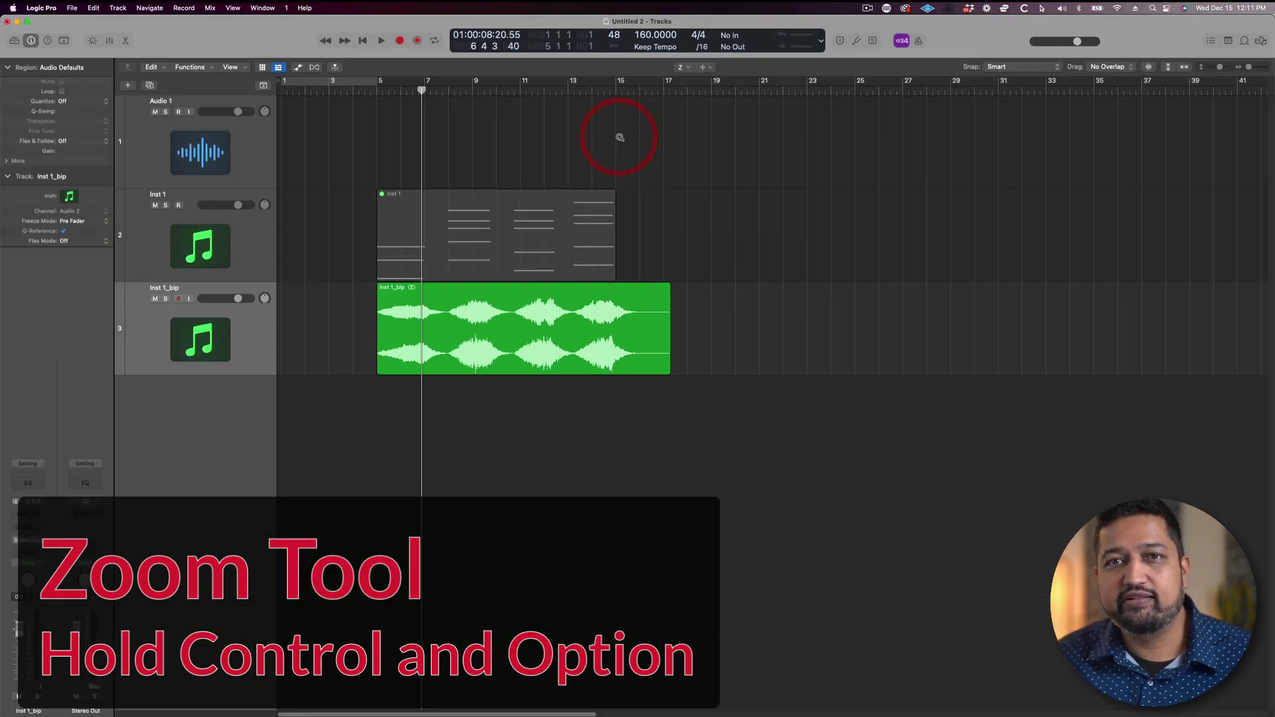
left_click_drag(364, 180, 693, 400)
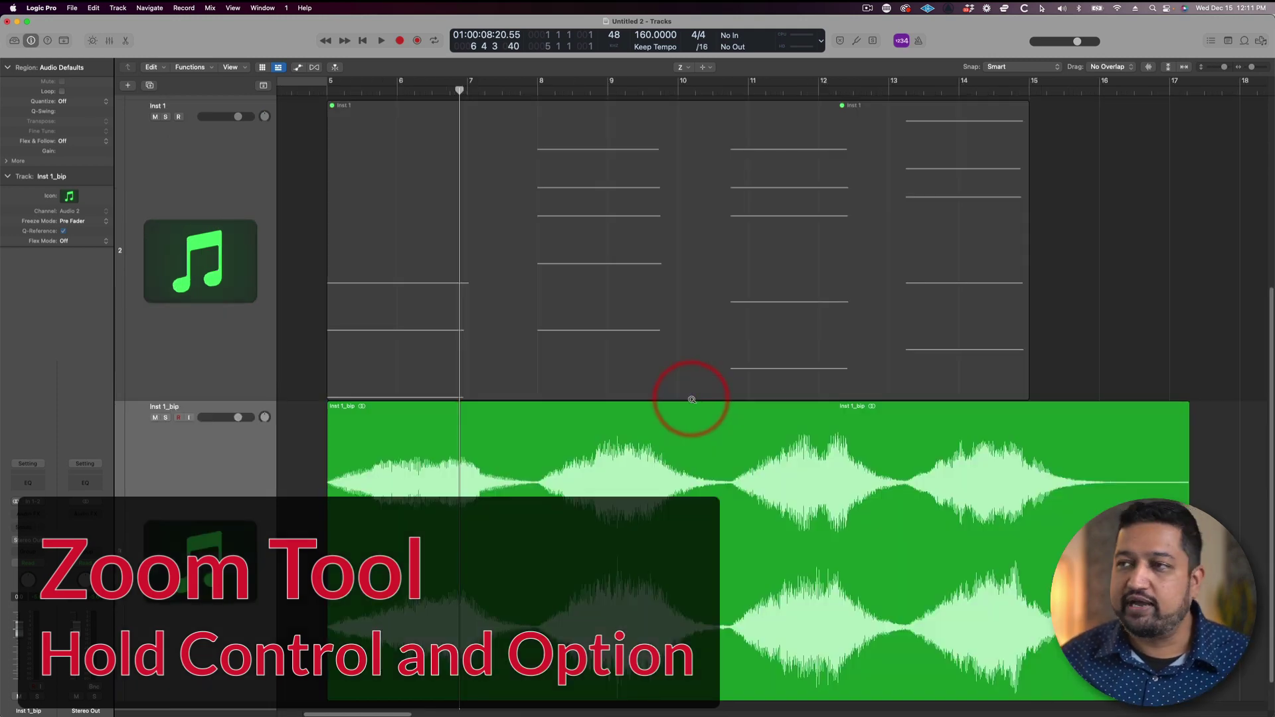
left_click_drag(318, 436, 534, 534)
left_click(533, 478)
left_click(539, 254)
left_click(569, 372)
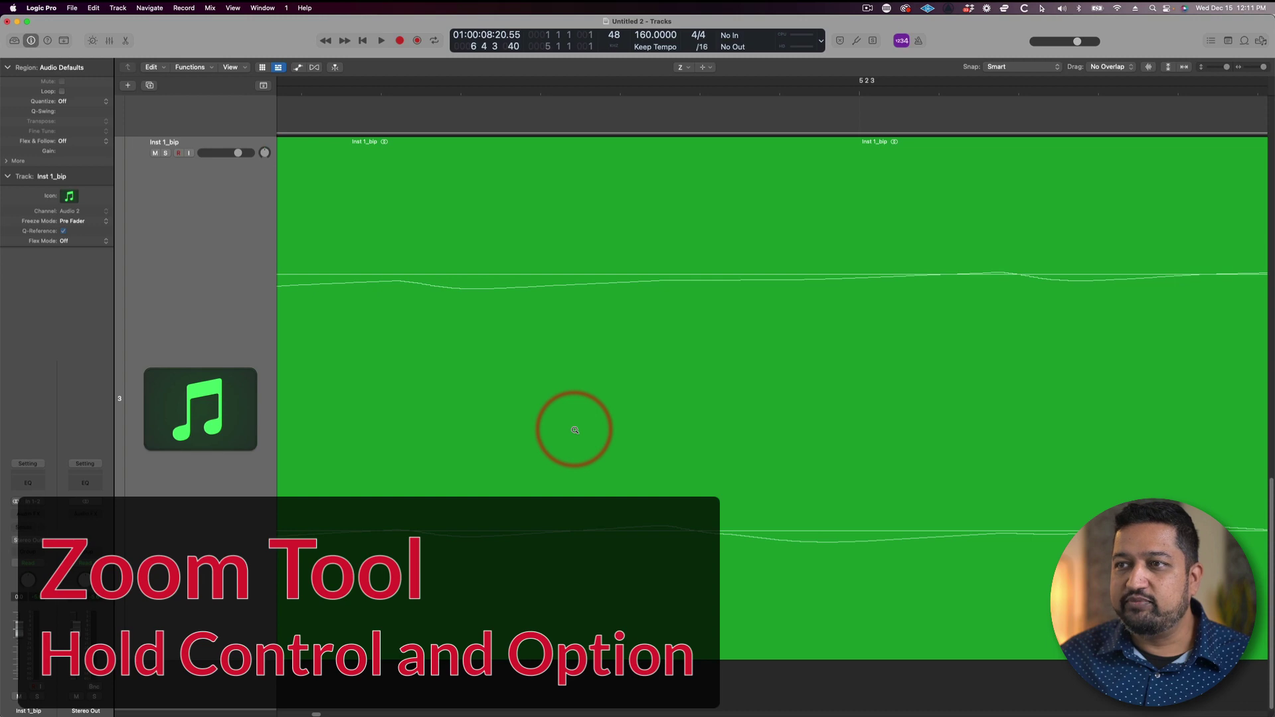
Zoom back out to the whole arrangement, and zoom in and out once more around bars 5 to 7 of both regions.
left_click(570, 380)
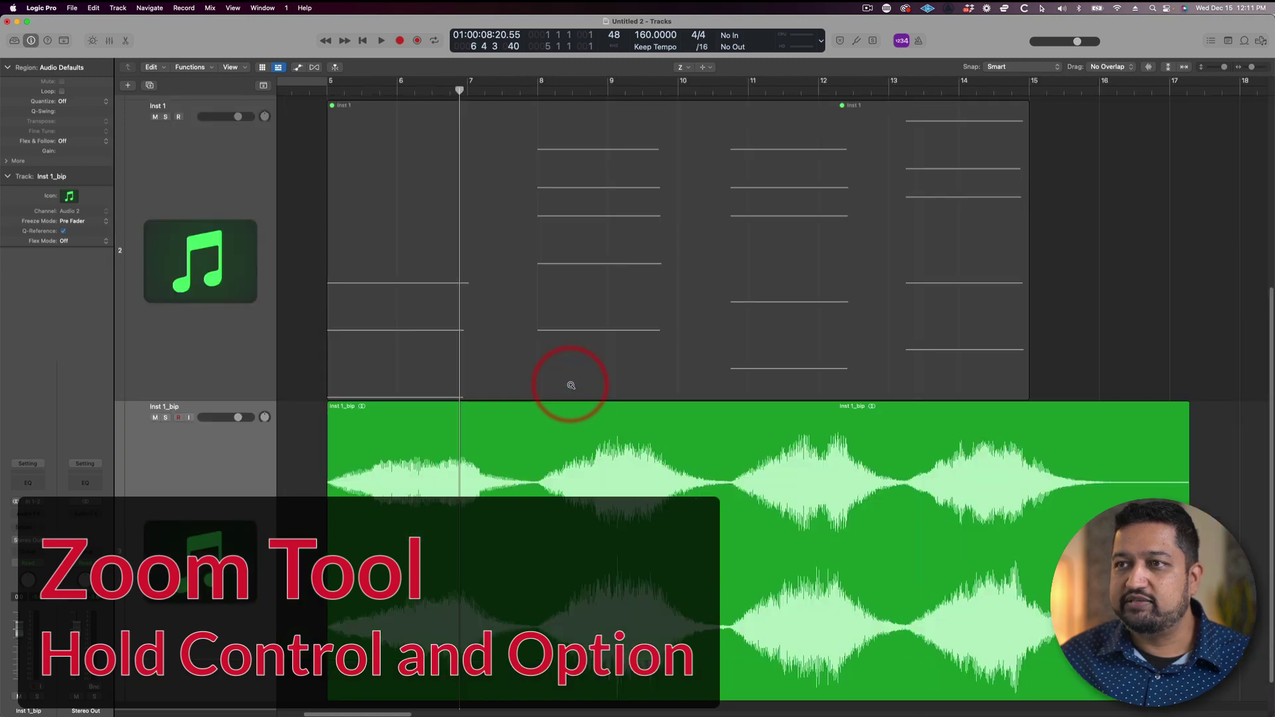
left_click(571, 385)
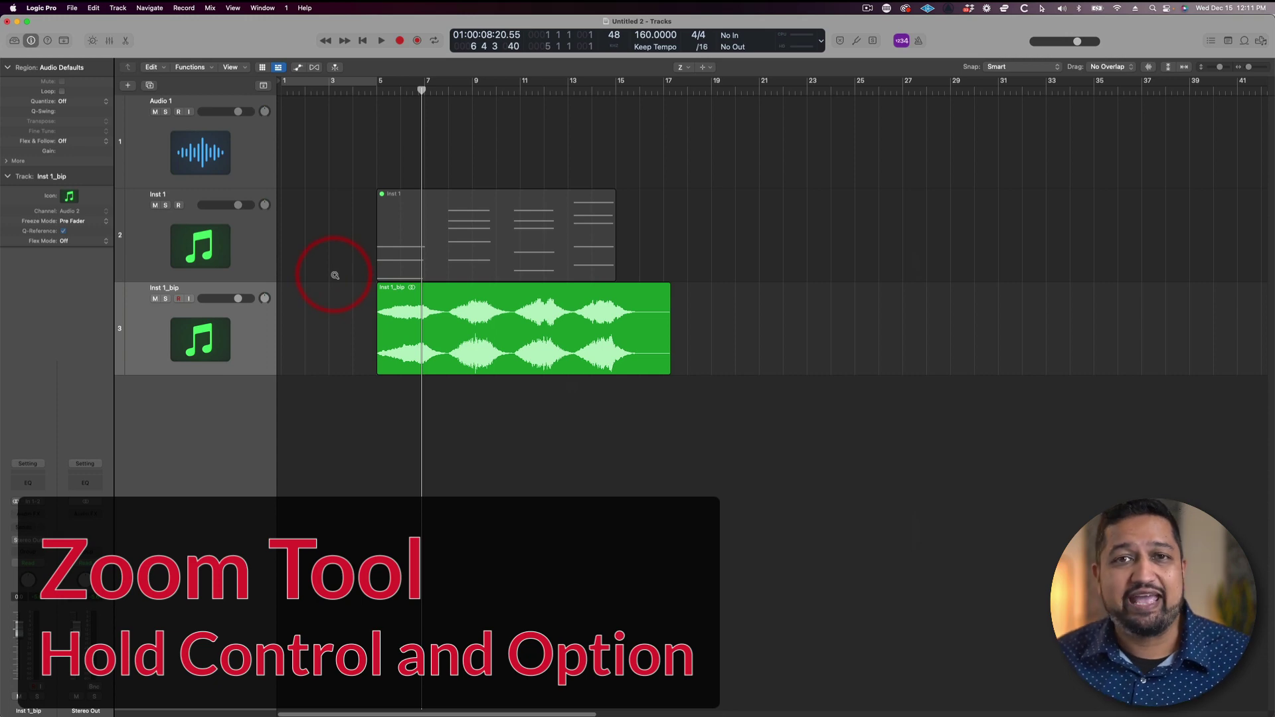
left_click_drag(369, 179, 459, 356)
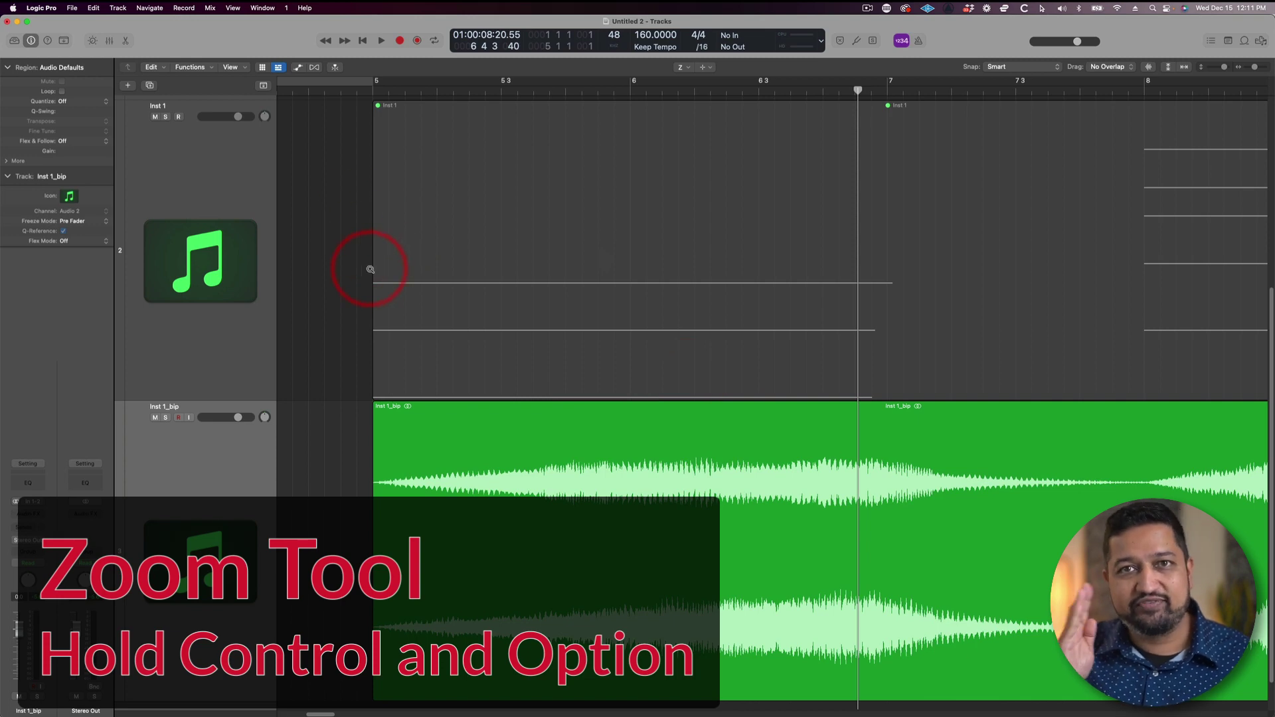
left_click(728, 310)
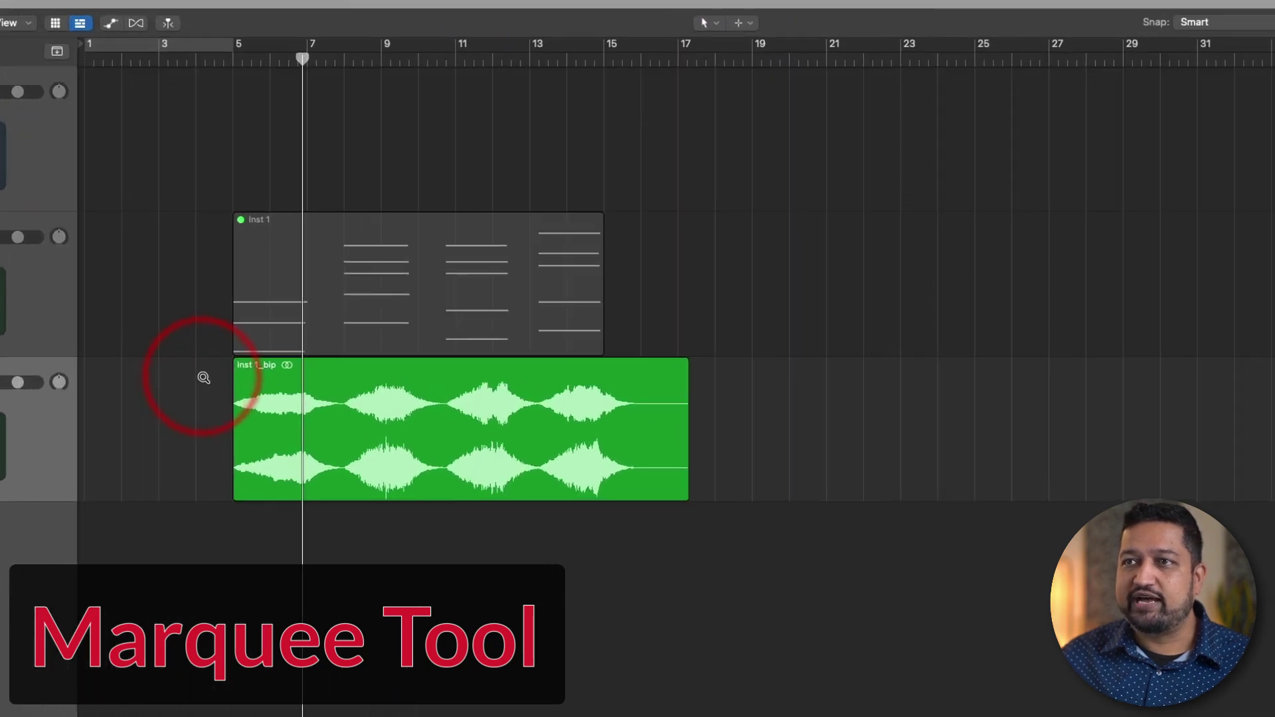
Play back Marquee selections of the first swell and of bars 8 to about 10.5 in the Inst 1_bip region.
left_click_drag(215, 390, 315, 383)
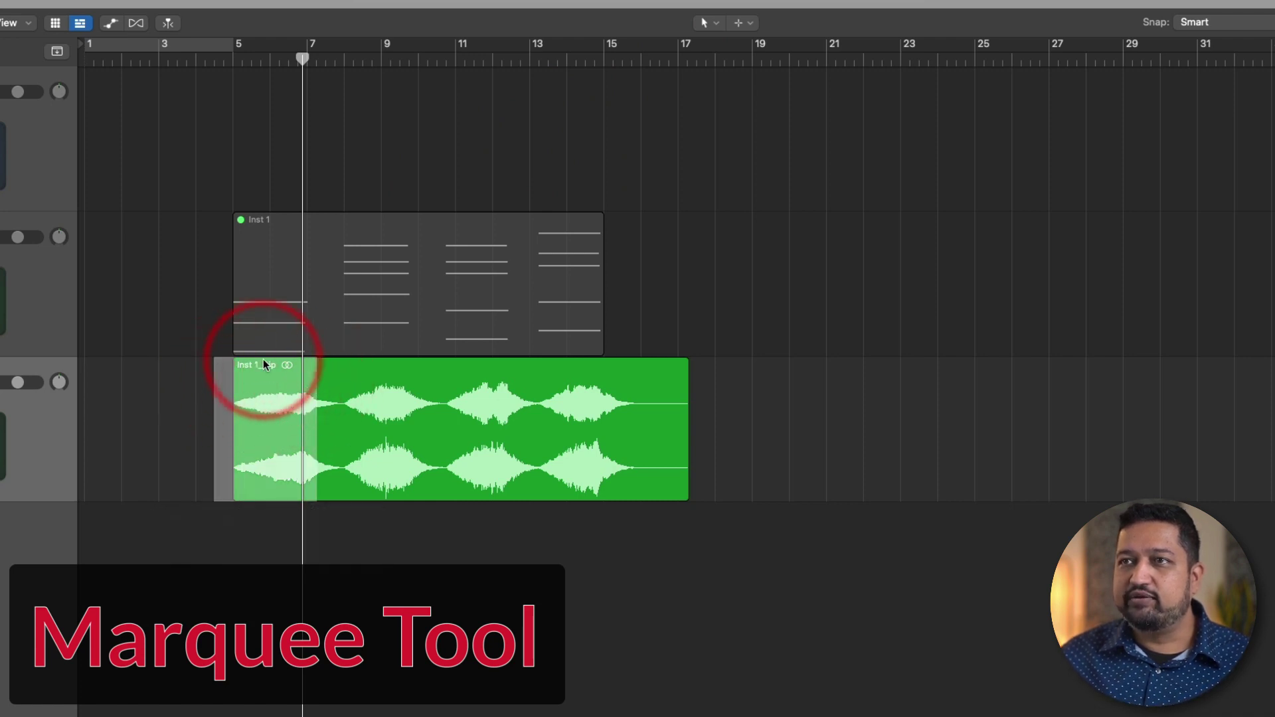
key("space")
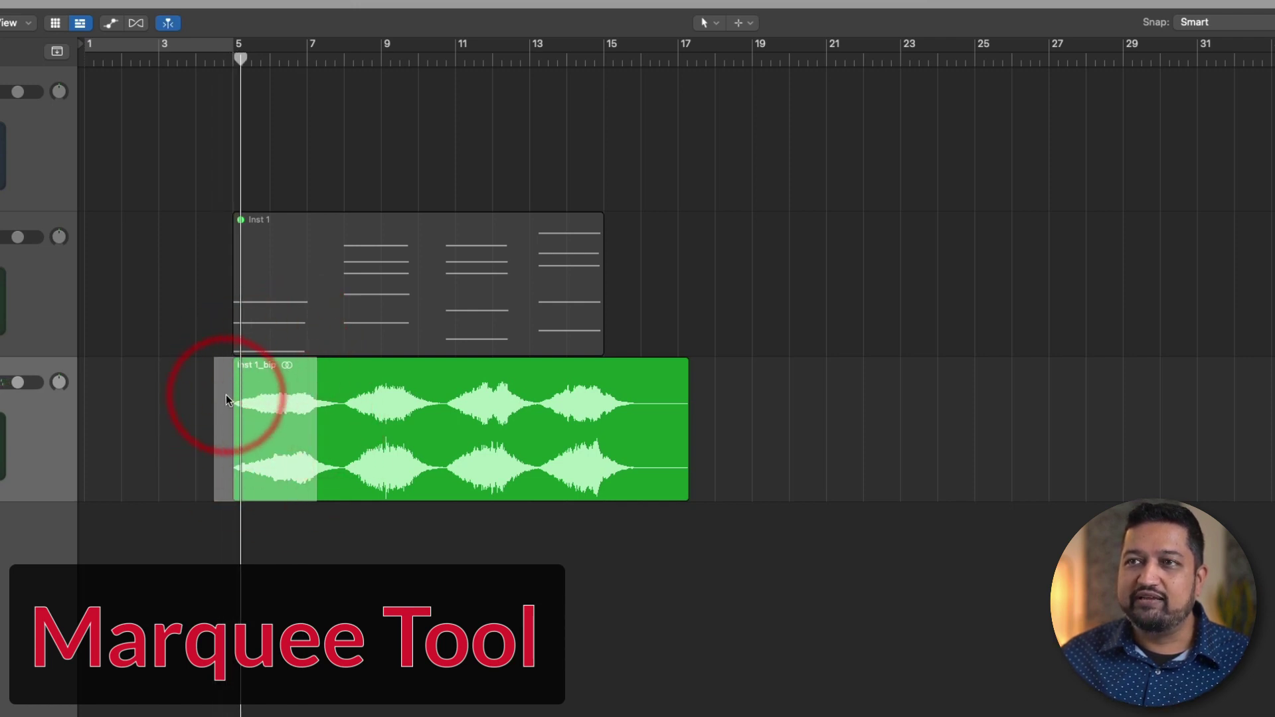
left_click_drag(456, 370, 539, 376)
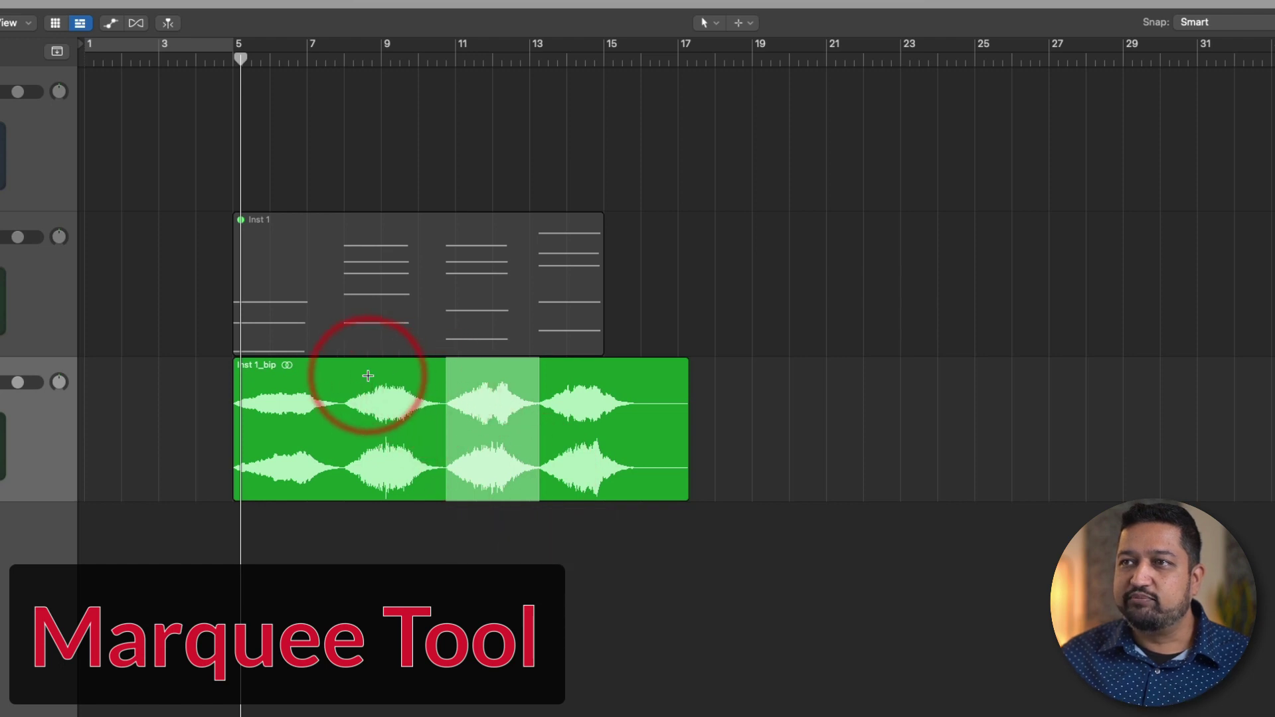
left_click_drag(345, 367, 439, 379)
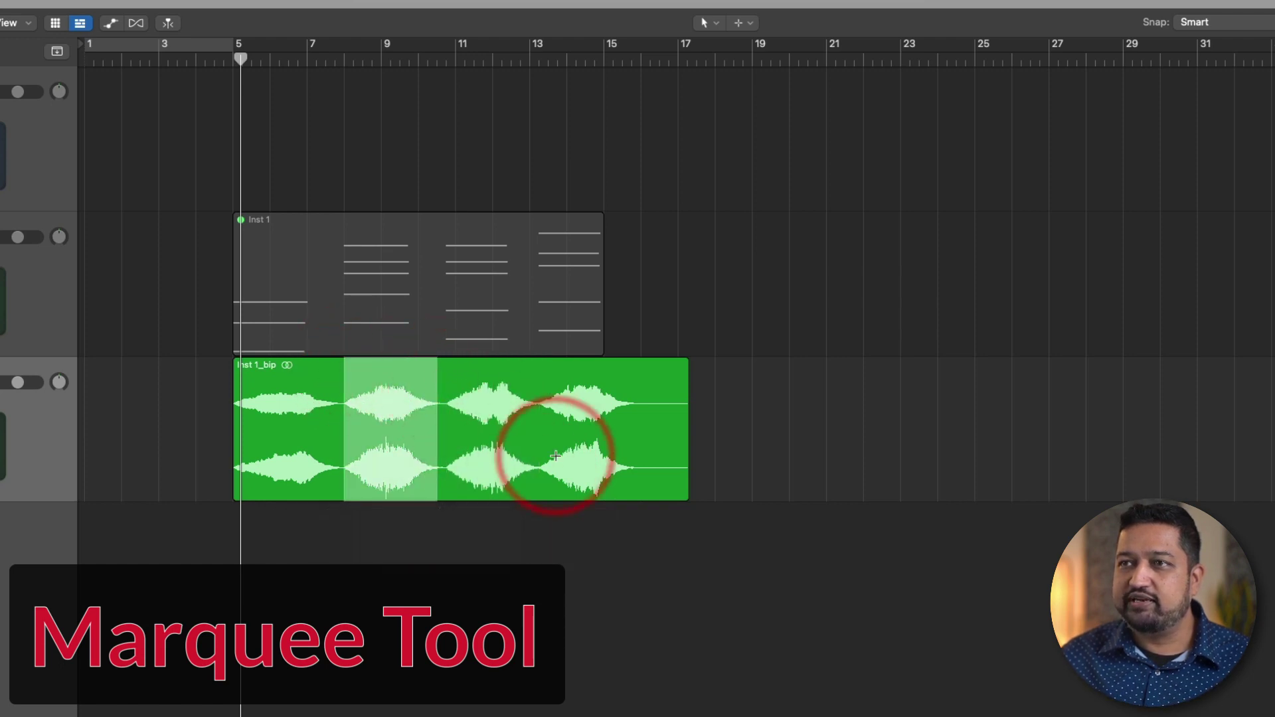
key("space")
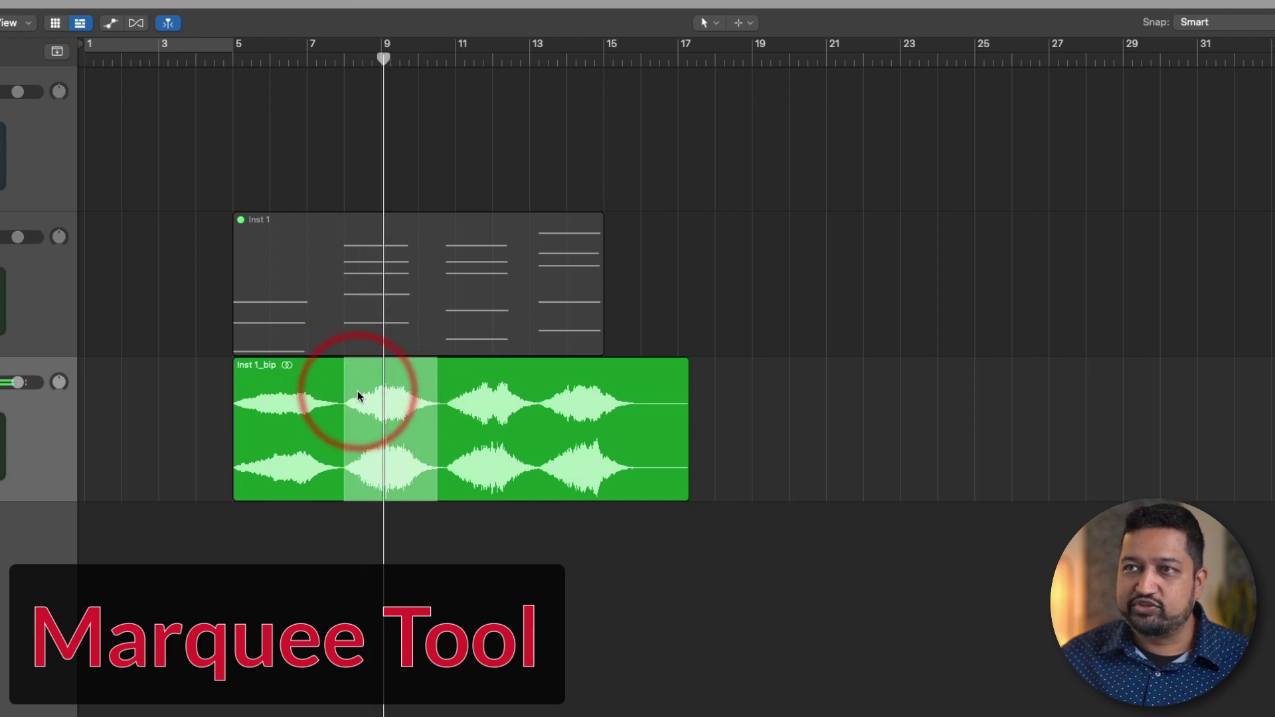
key("space")
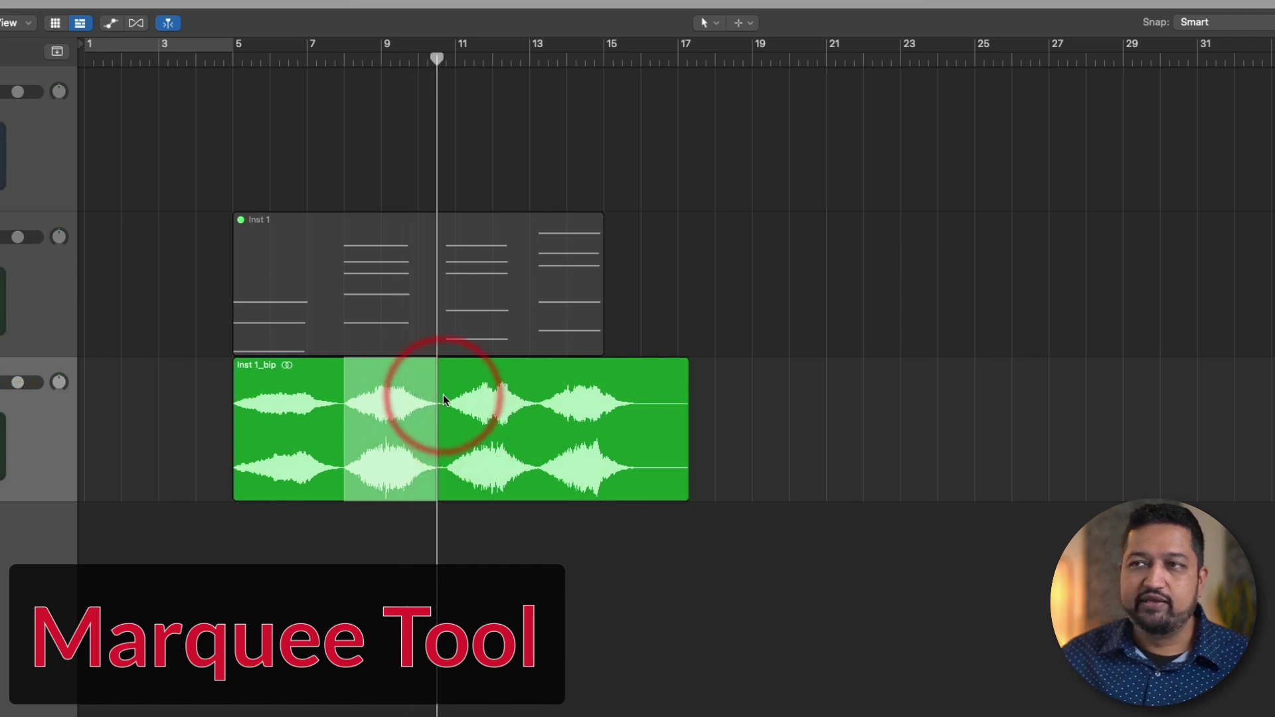
Play back two shorter Marquee selections within the third swell of Inst 1_bip, starting at bar 12 and at bar 11.
left_click_drag(493, 385, 542, 390)
key("space")
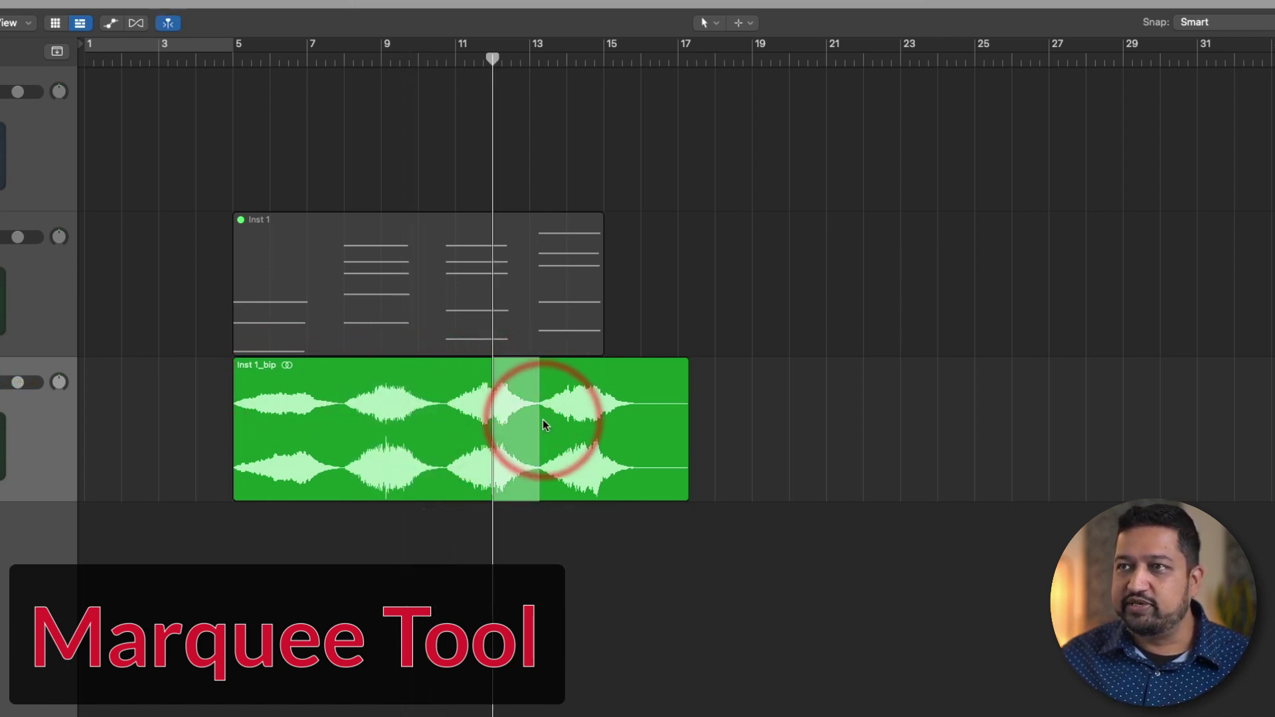
left_click_drag(458, 388, 492, 413)
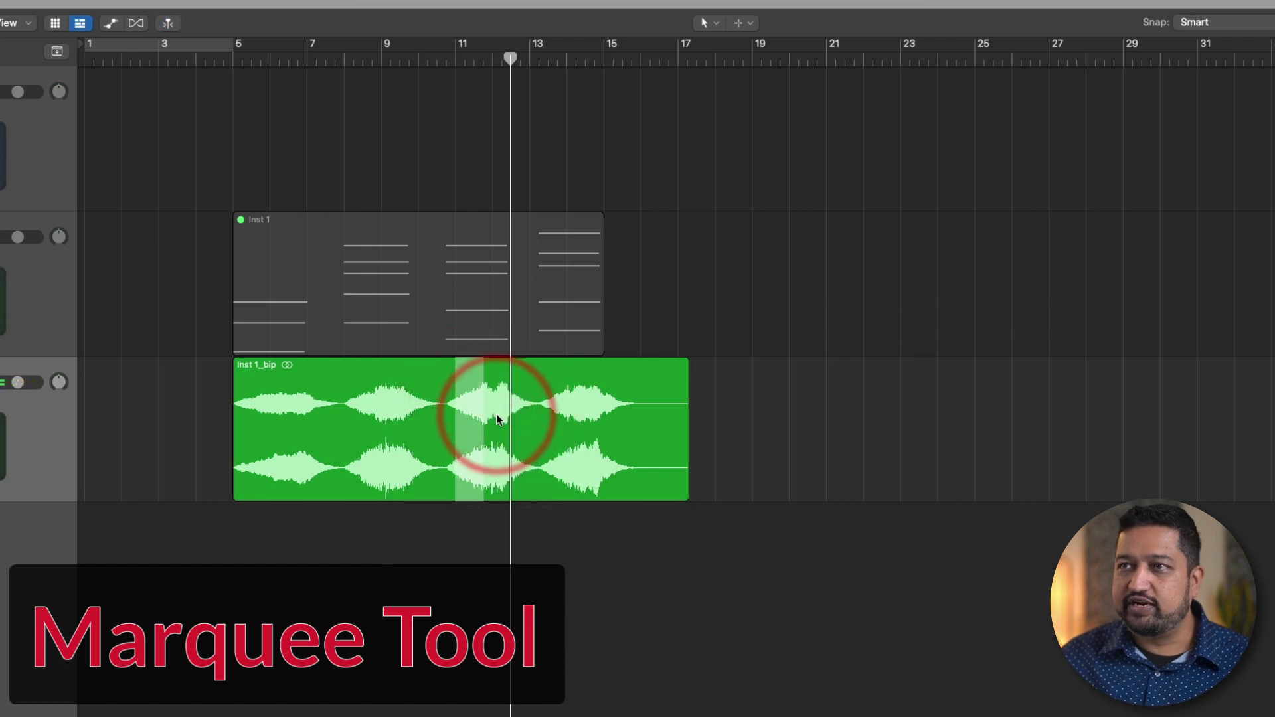
key("space")
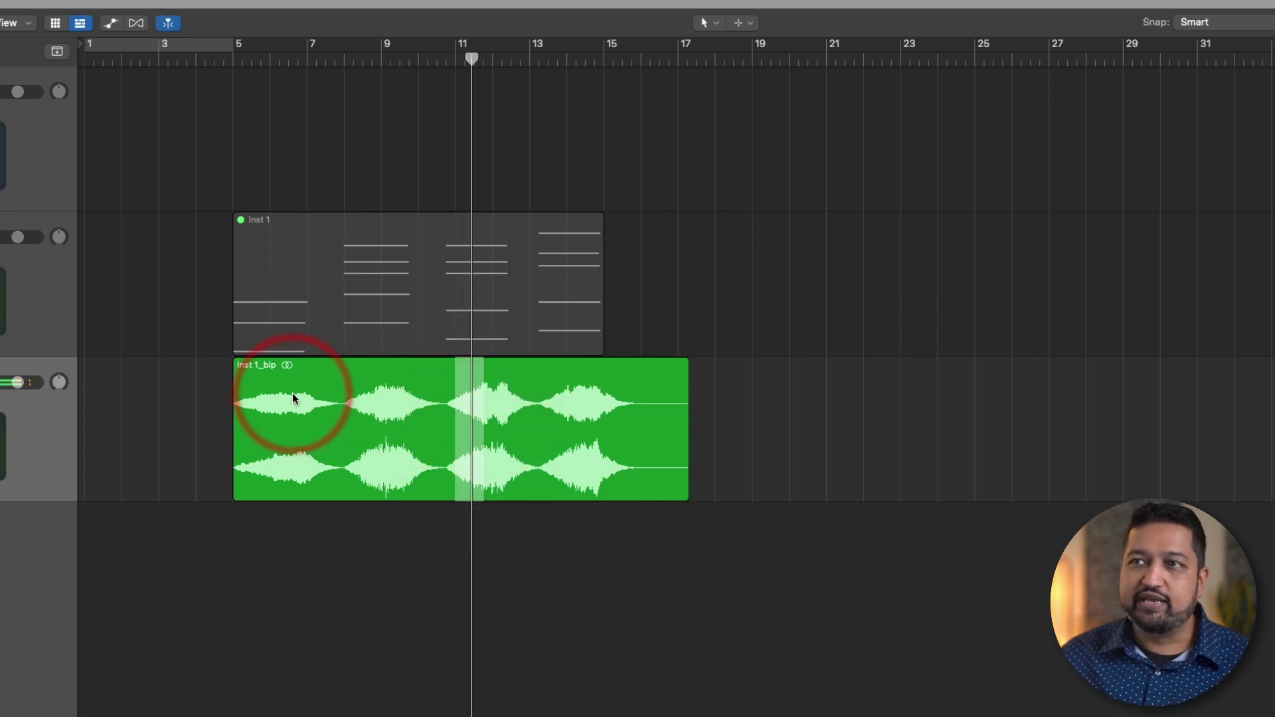
Split the Inst 1_bip region at bar 8 with the Marquee Tool and review the secondary tool choices.
left_click(336, 397)
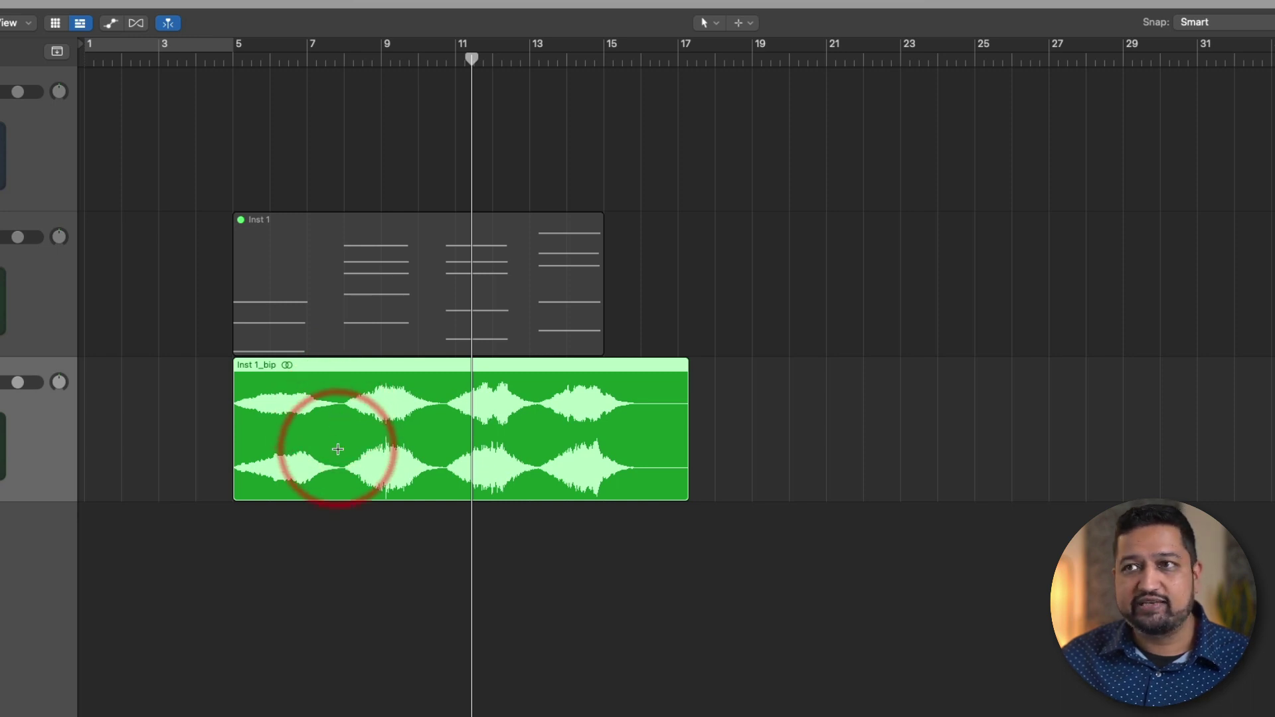
double_click(345, 418)
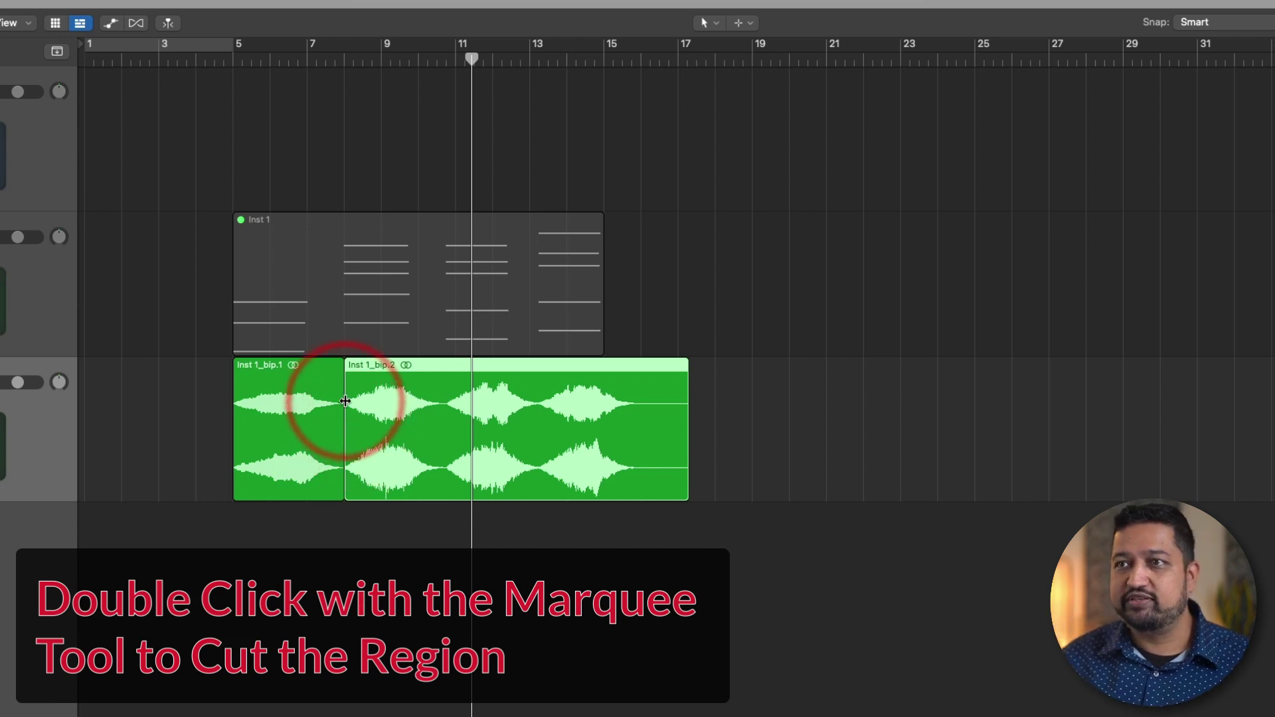
left_click(799, 59)
left_click(742, 24)
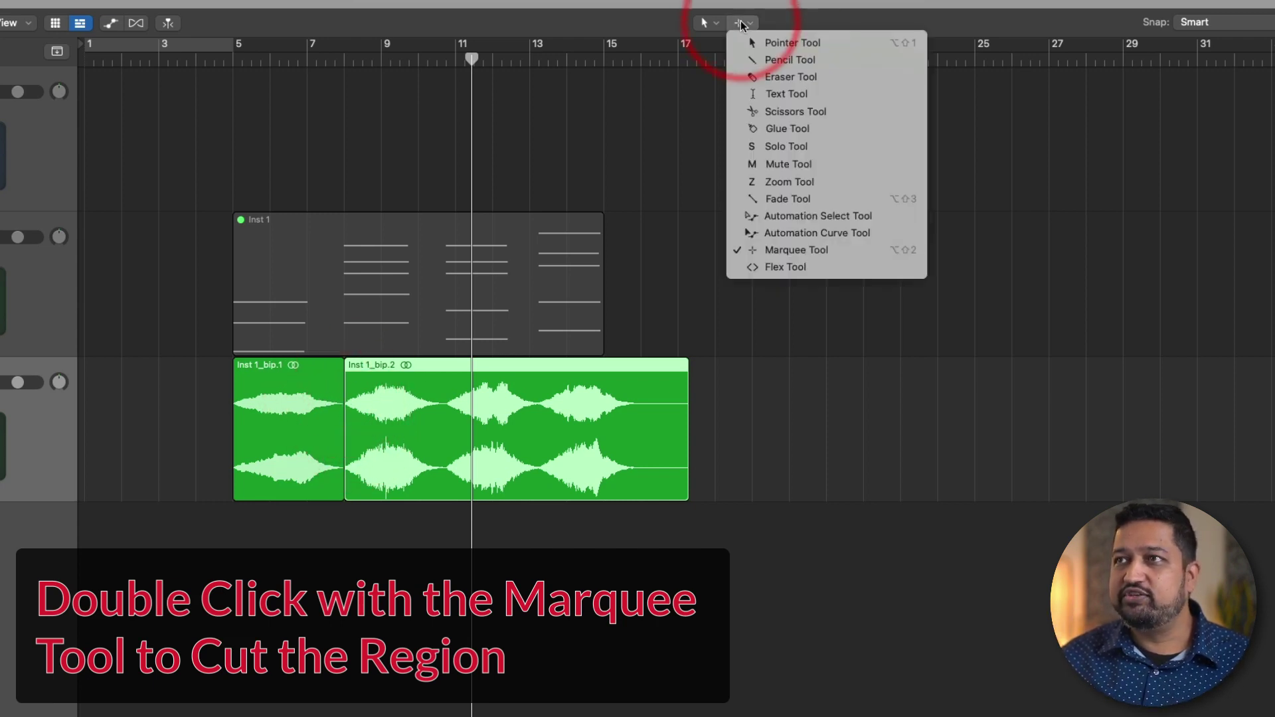
left_click(755, 23)
Try further Marquee Tool cuts in the first part of the split audio region, before bar 8.
double_click(338, 389)
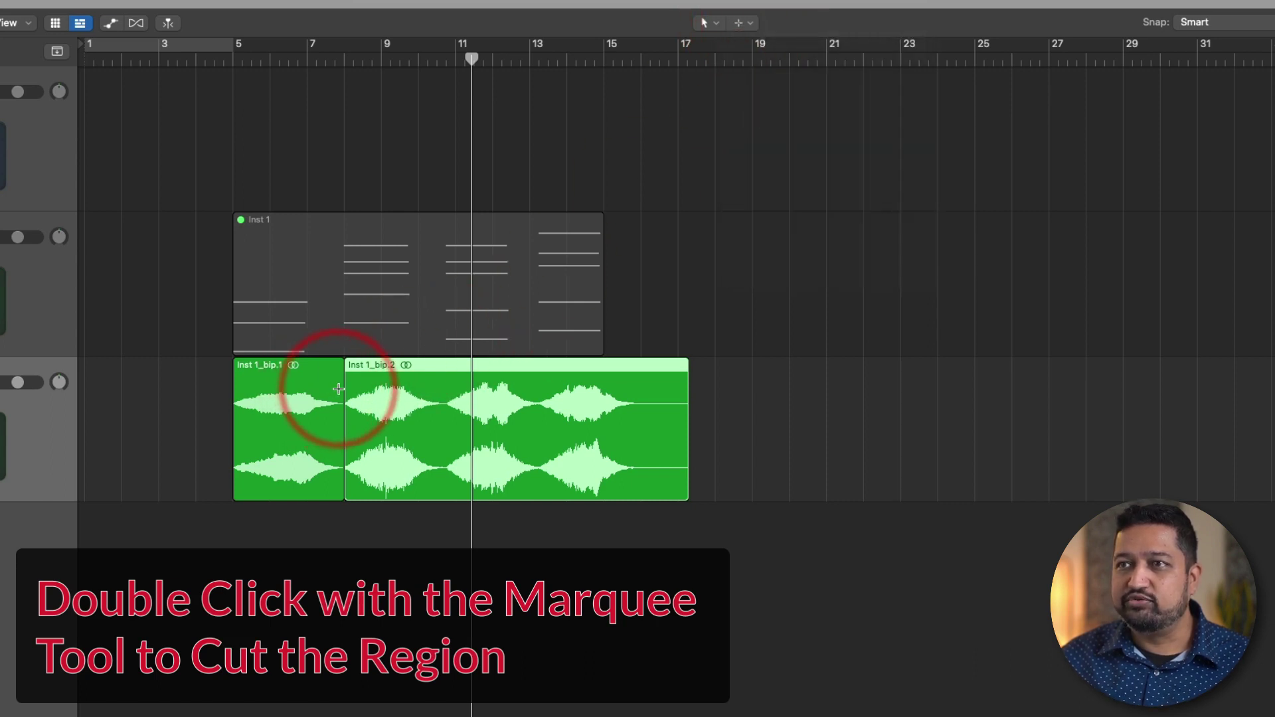
mouse_move(338, 388)
left_mouse_down()
mouse_move(308, 447)
mouse_move(270, 440)
mouse_move(327, 407)
left_mouse_up()
double_click(299, 437)
double_click(318, 427)
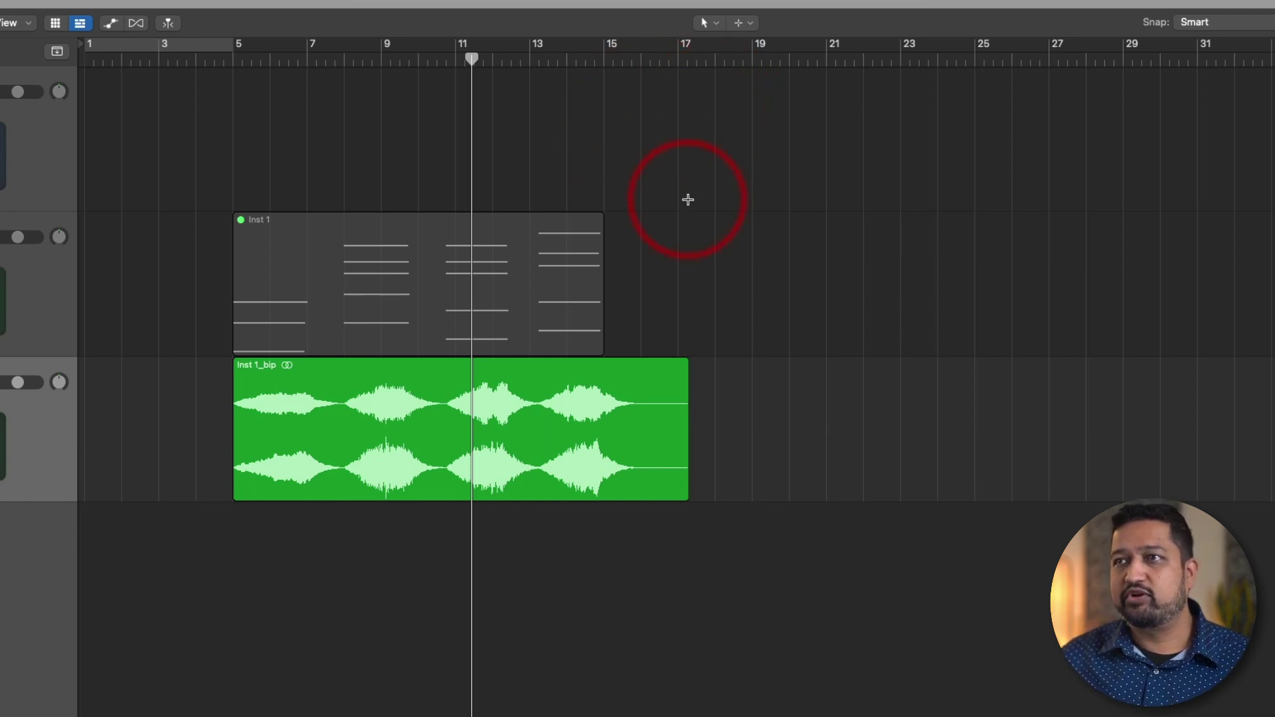
Choose the Marquee Tool as the secondary tool and review the Marquee tool click zones option in the general editing preferences.
left_click(753, 24)
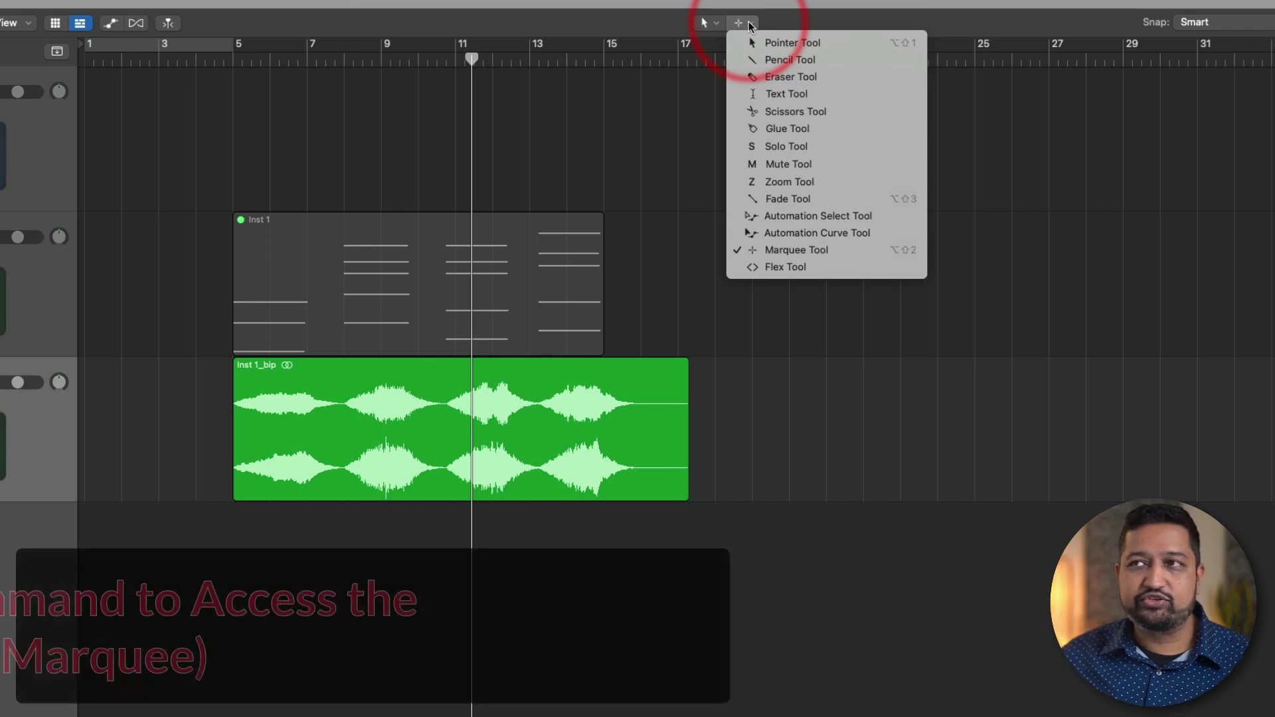
left_click(749, 250)
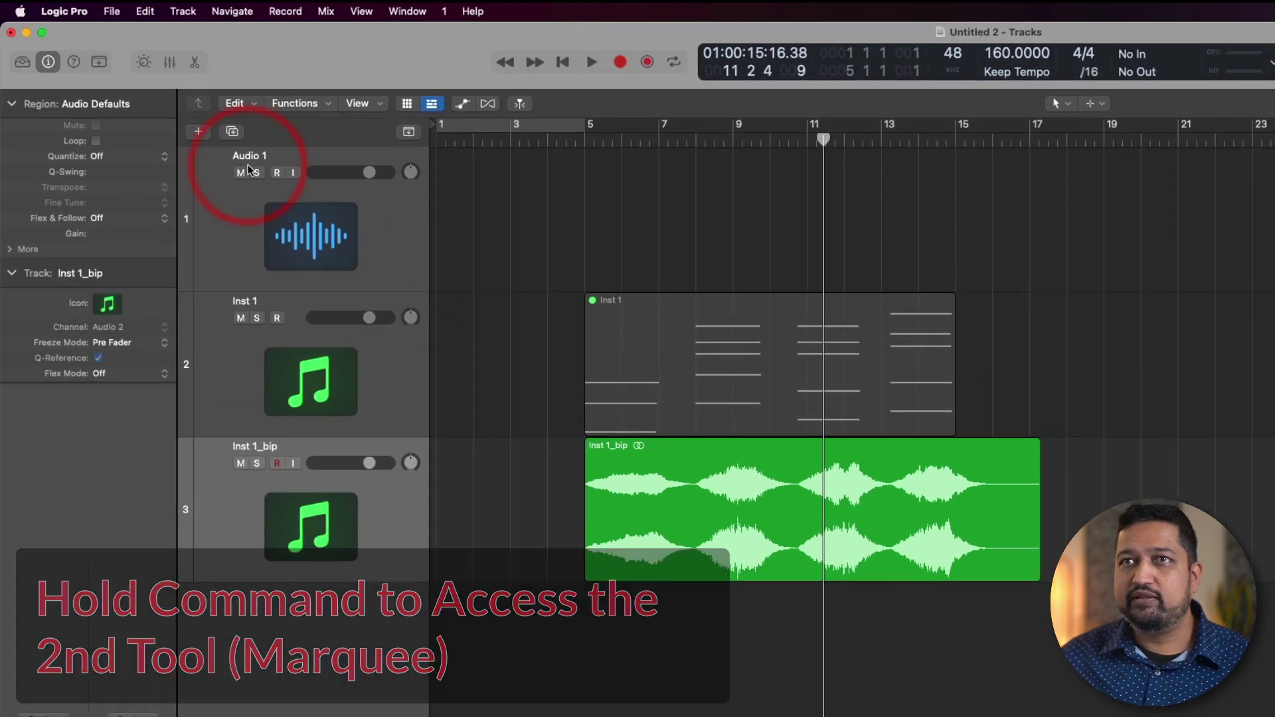
left_click(65, 11)
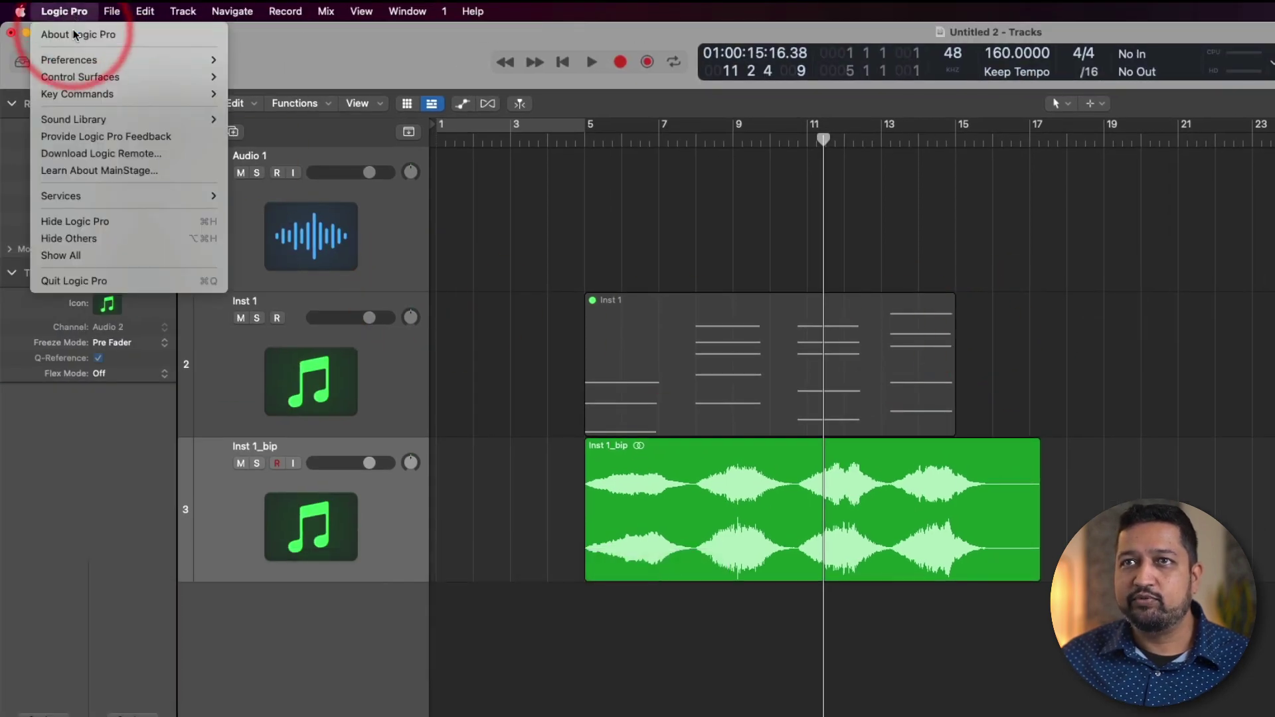
mouse_move(75, 59)
left_click(340, 58)
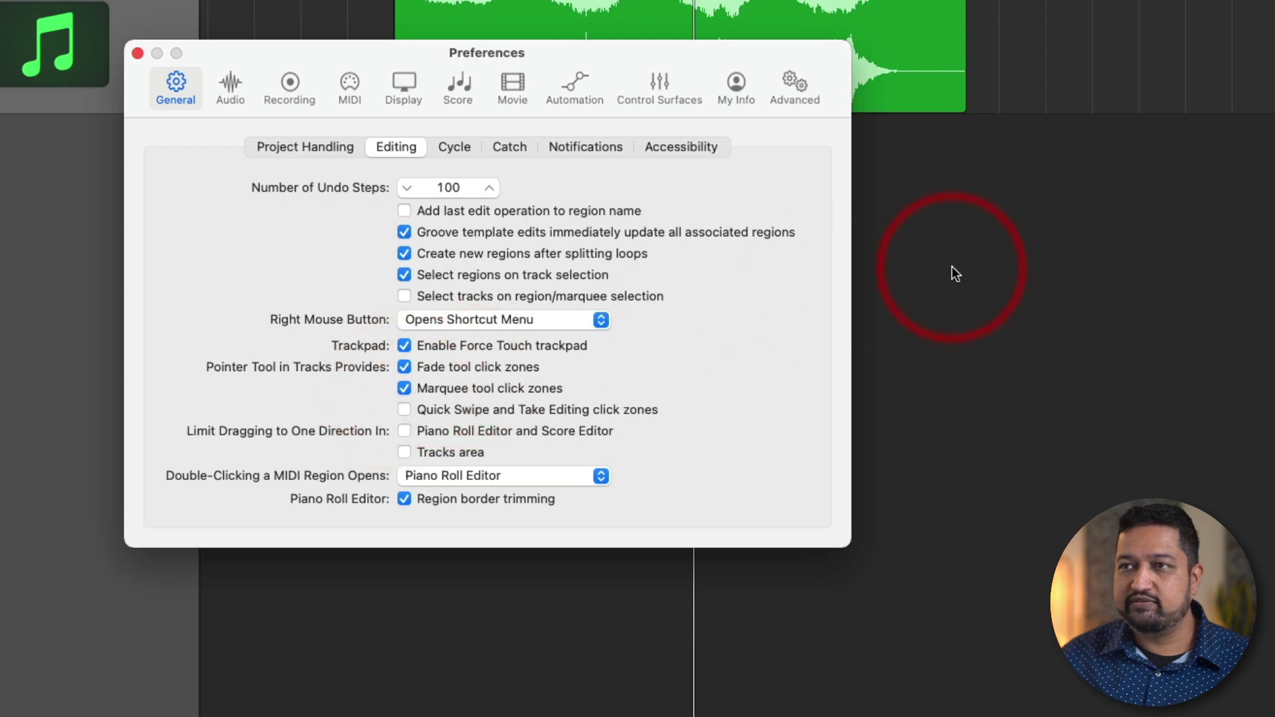
left_click(138, 53)
Split the Inst 1_bip region at bar 8 through its Marquee click zone and play a Marquee selection within the first part.
left_click_drag(345, 231, 701, 407)
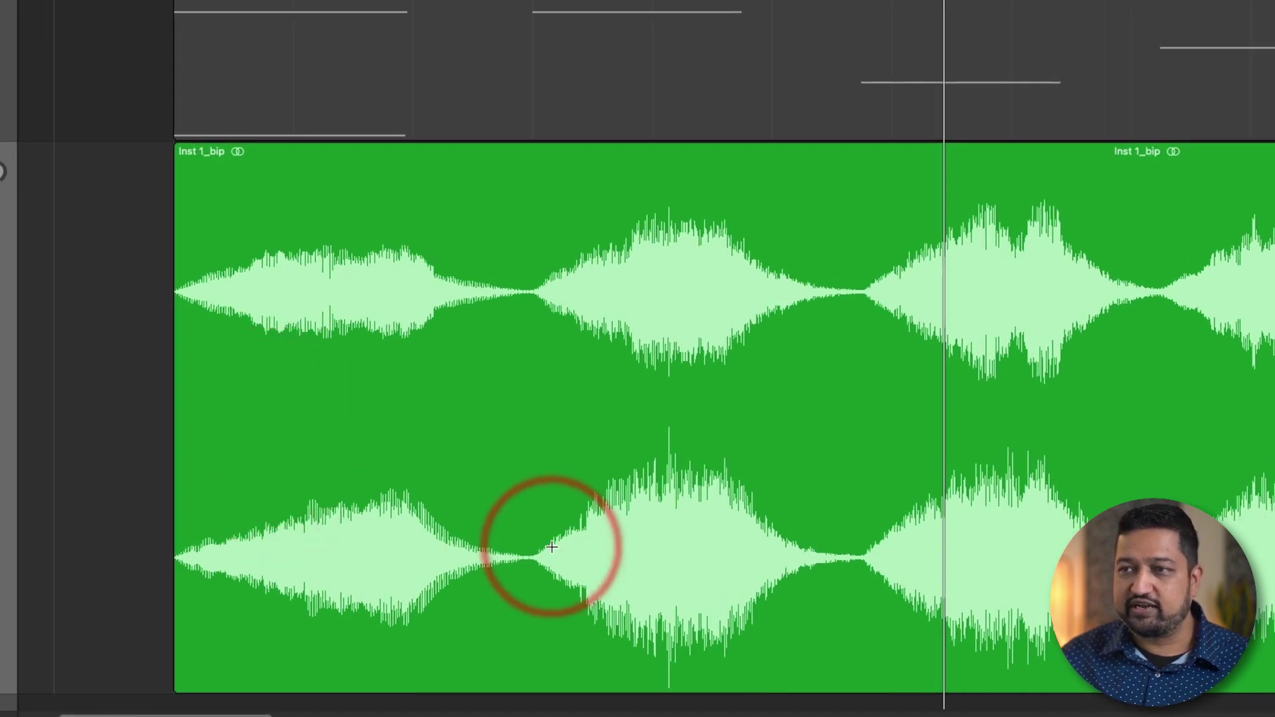
left_click(528, 567)
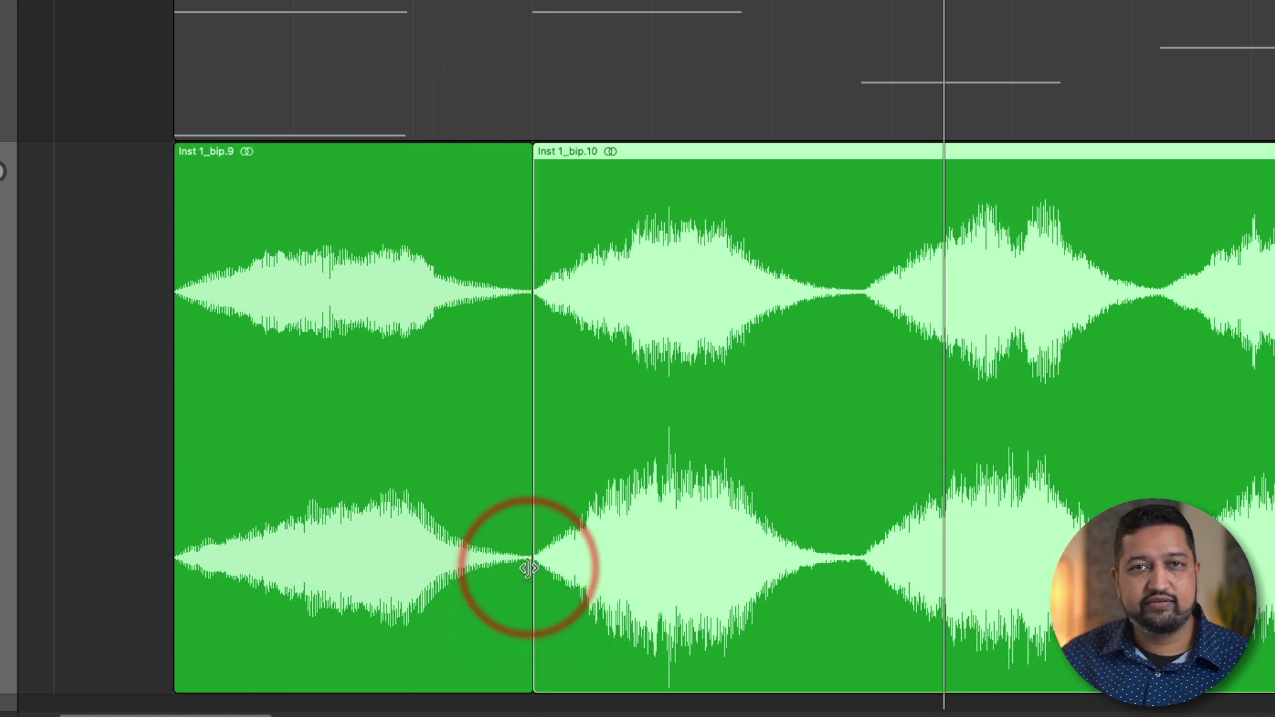
left_click_drag(263, 579, 457, 584)
key("space")
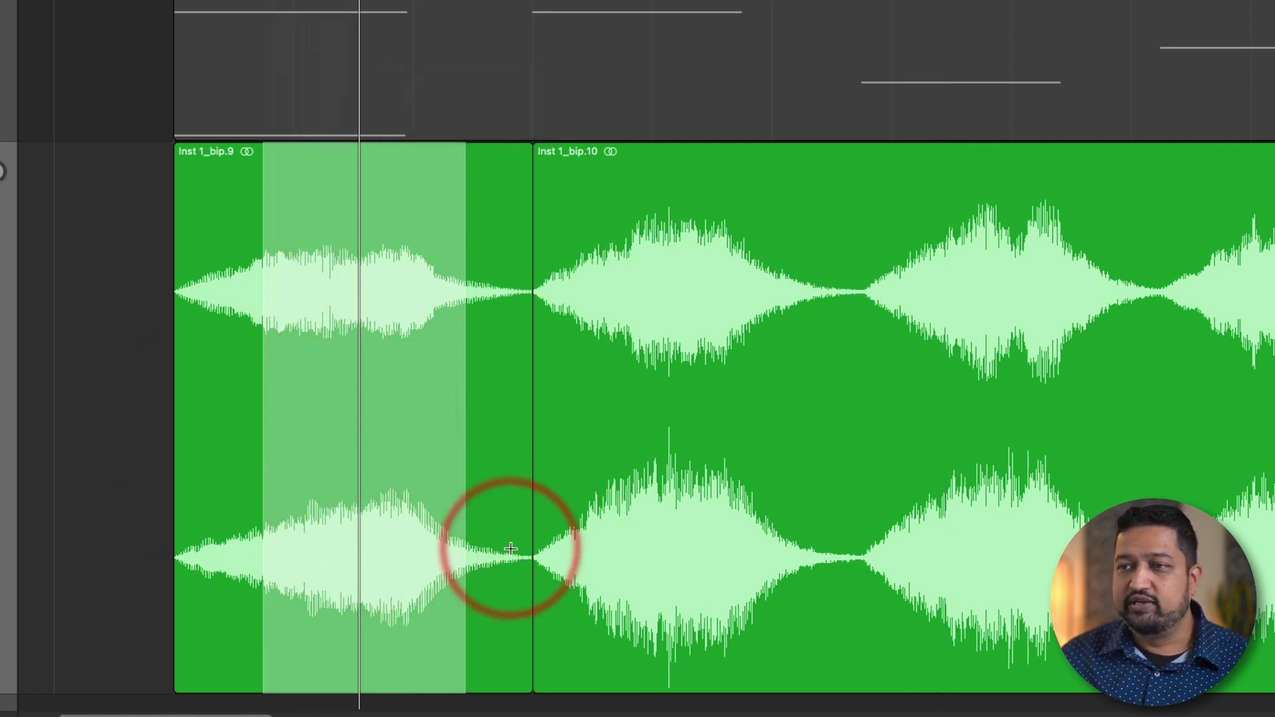
Try to move the first audio region slightly earlier by its upper half with the Pointer Tool, and undo the move.
mouse_move(222, 232)
left_mouse_down()
mouse_move(113, 232)
mouse_move(233, 229)
left_mouse_up()
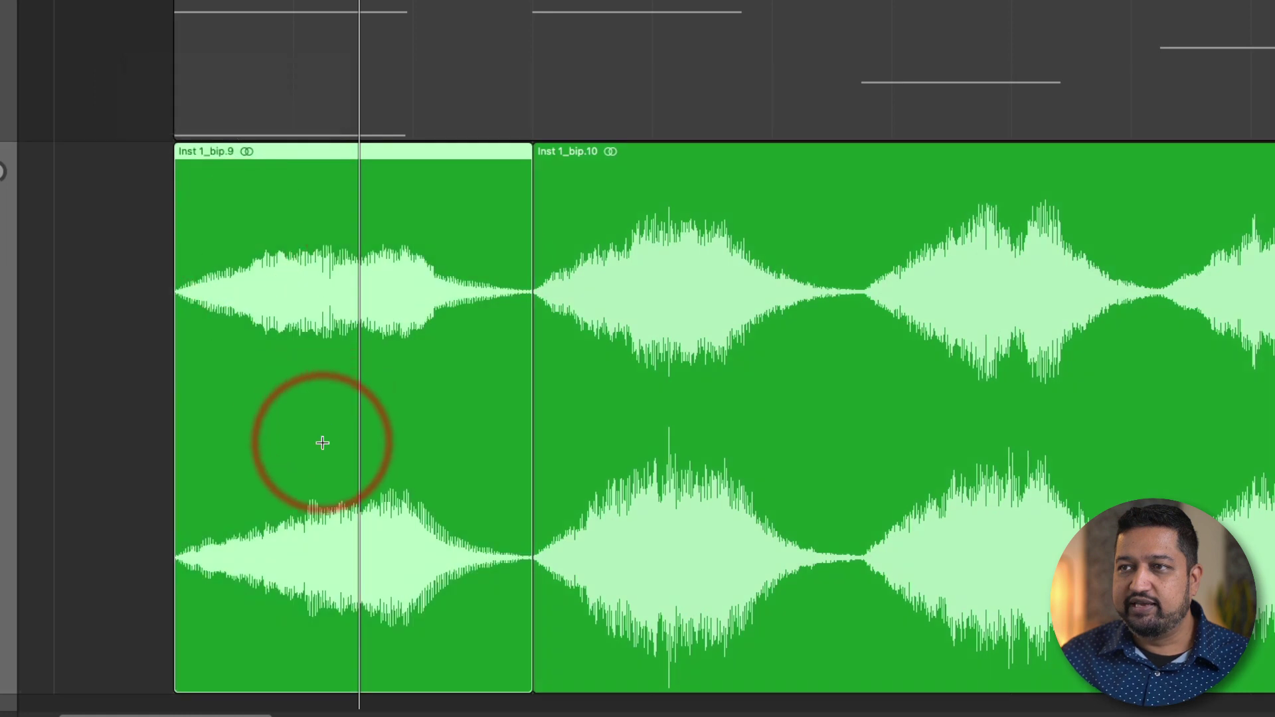
left_click(234, 562)
left_click(233, 561)
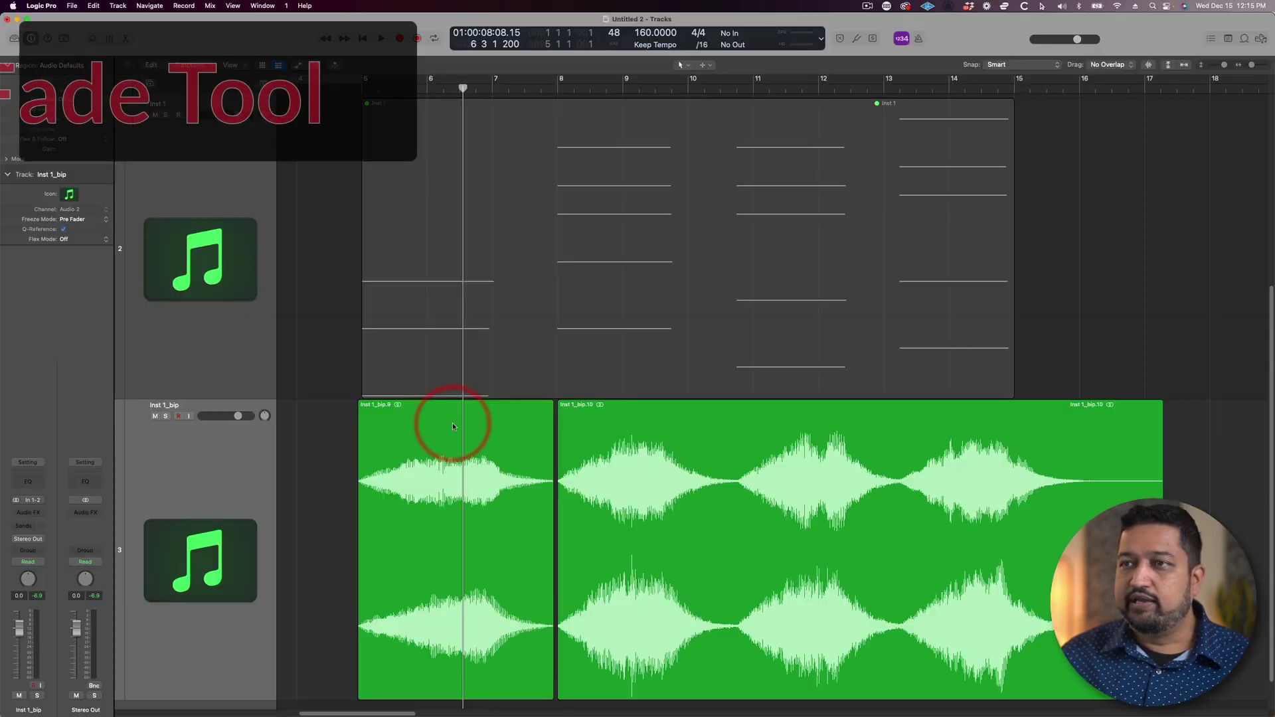
key("super+z")
left_click_drag(343, 183, 346, 188)
left_click_drag(454, 426, 467, 446)
left_click(354, 423)
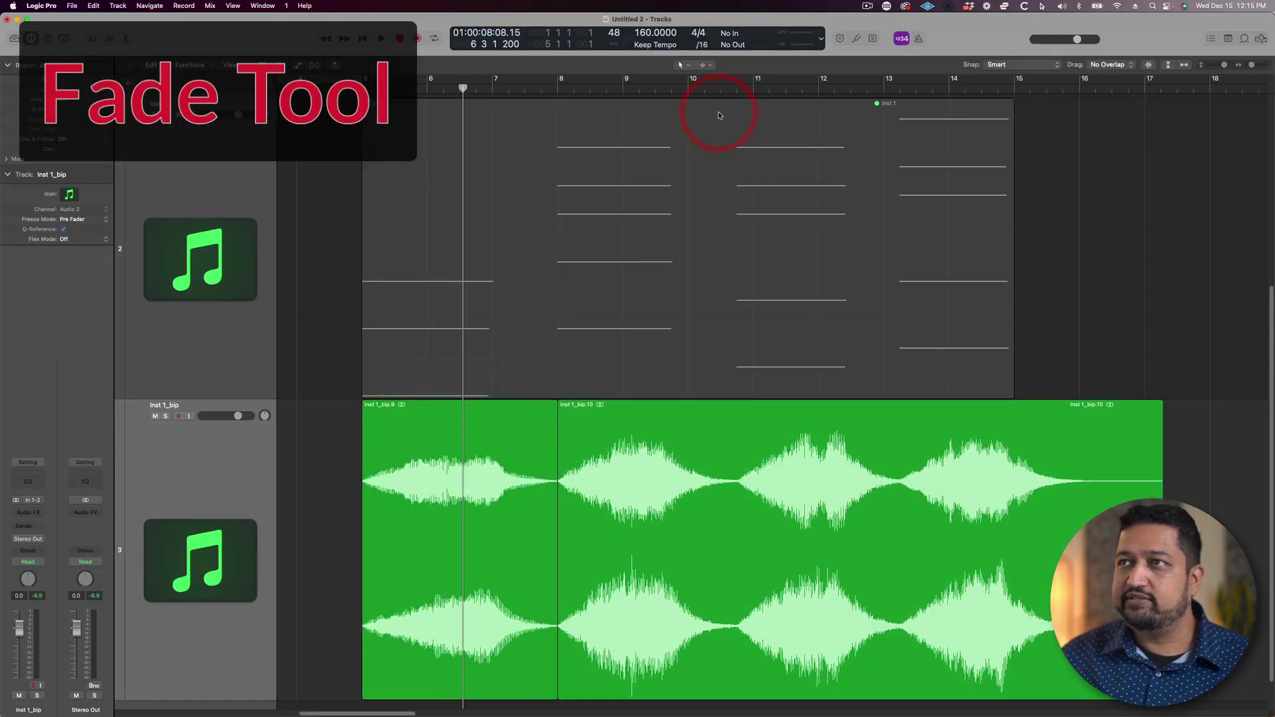
Set the secondary tool to the Fade Tool and draw a fade-in about 1.4 bars long at the first audio region's start.
left_click(712, 64)
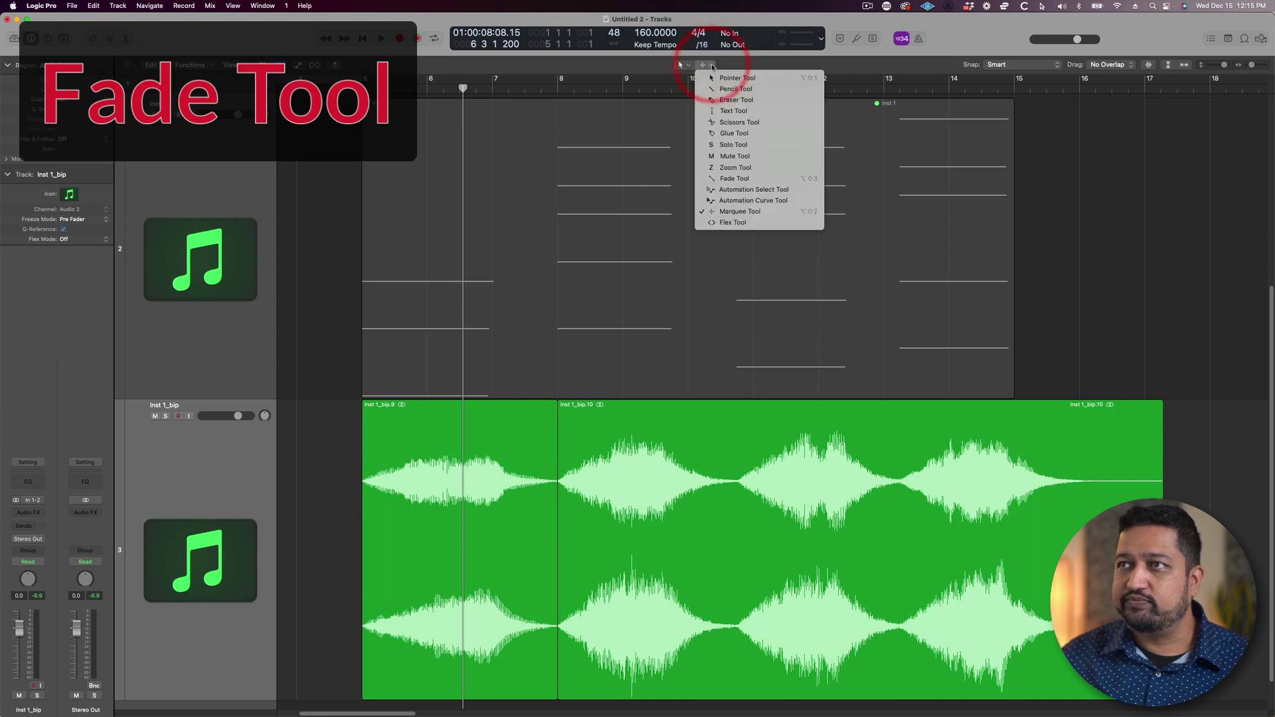
left_click(713, 178)
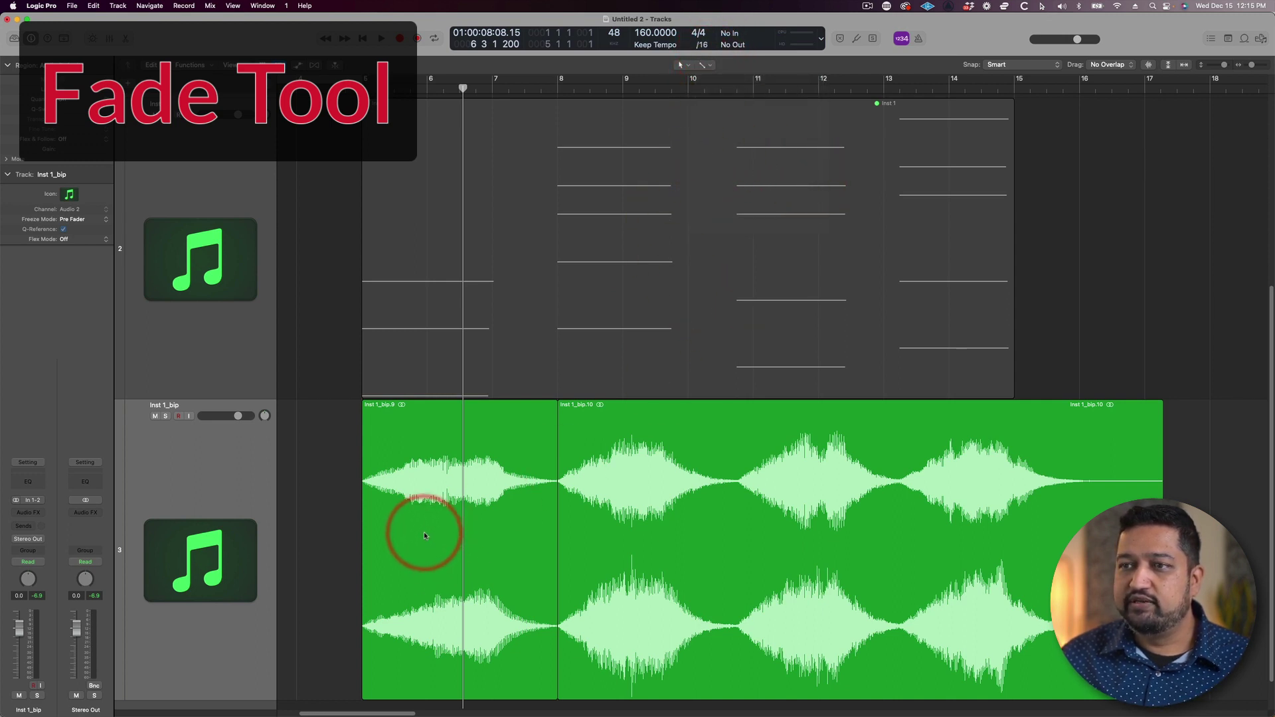
scroll(423, 536, "down", 2)
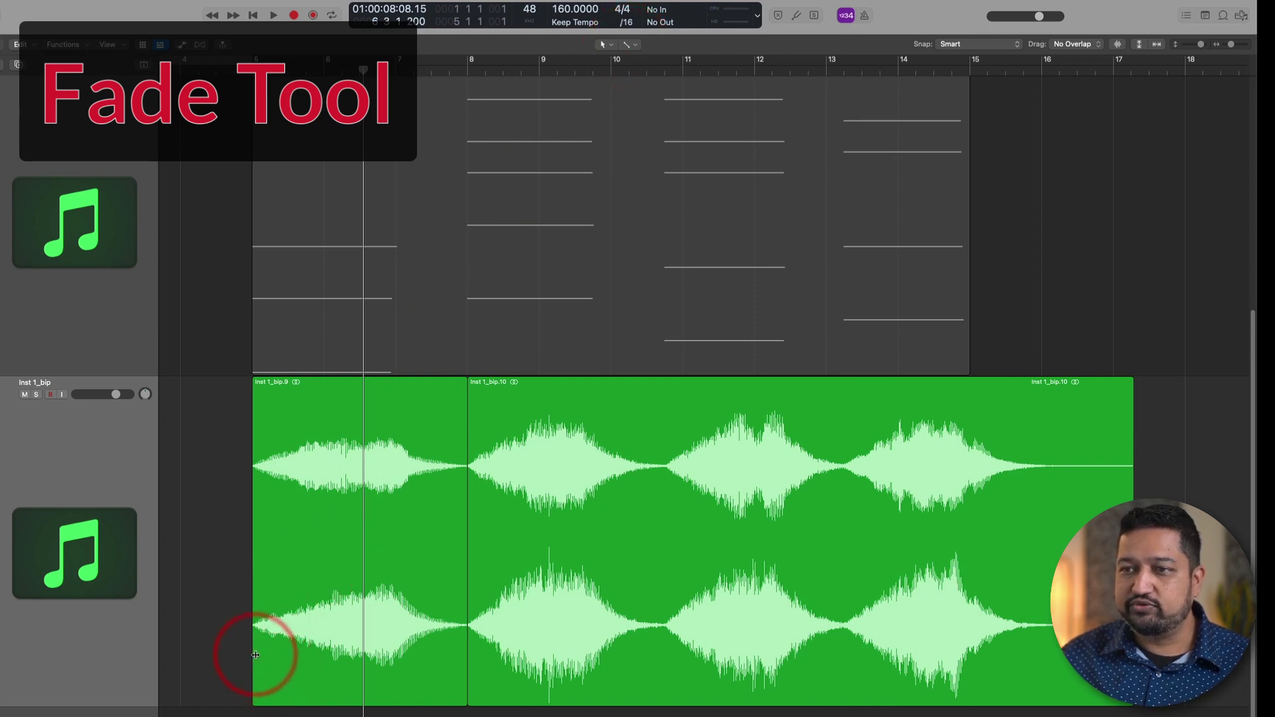
left_click_drag(253, 672, 354, 670)
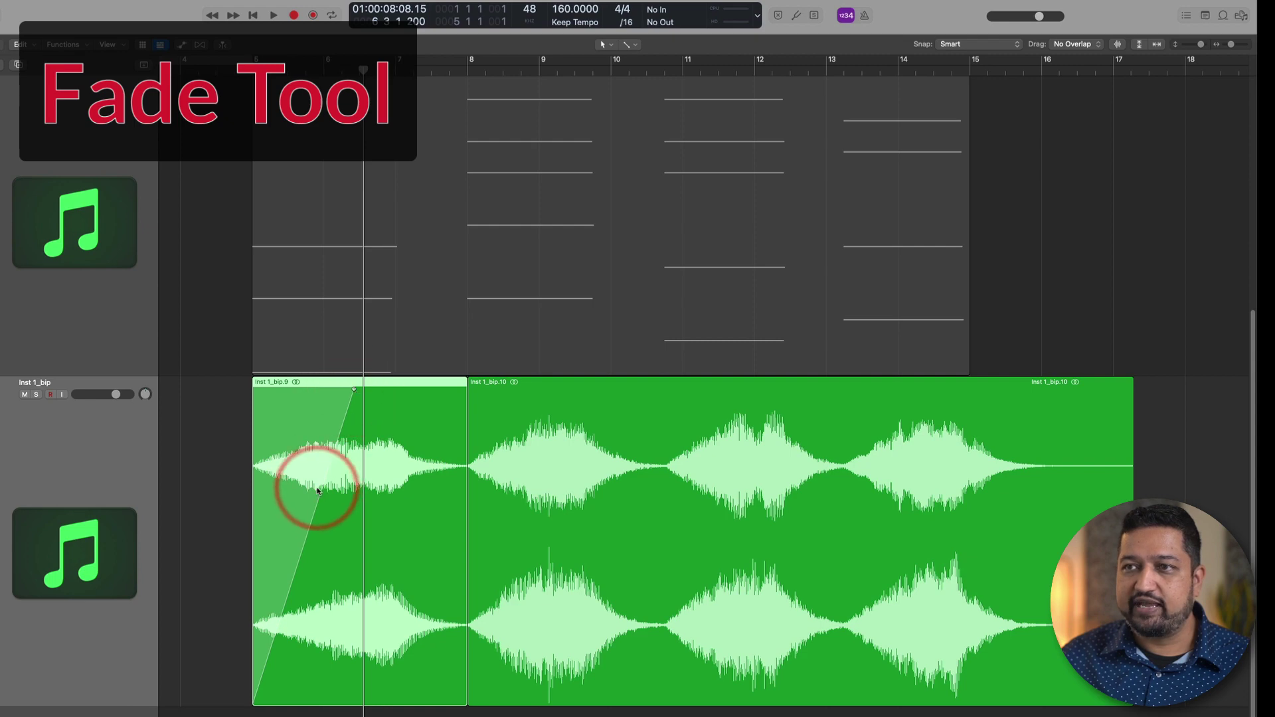
Reshape the first region's fade-in into outward and inward curves, and set a cycle range from bar 5 to 9 4 1.
left_click_drag(355, 387, 319, 261)
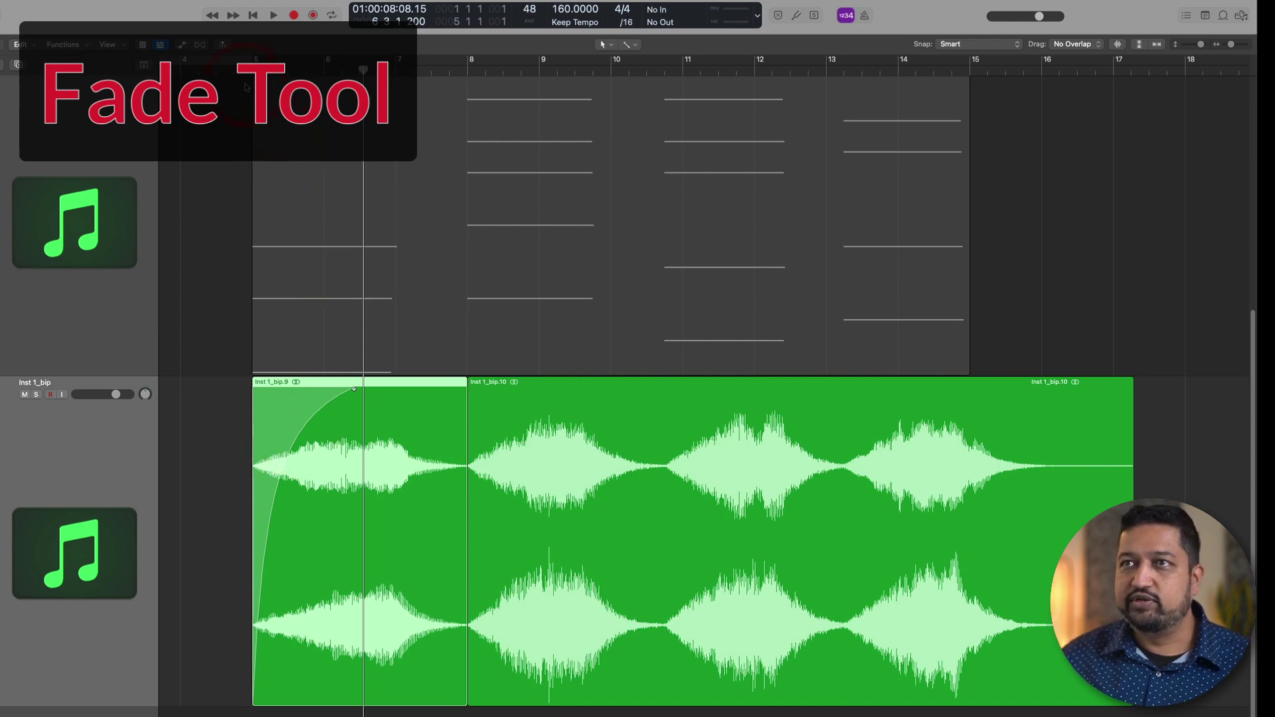
left_click_drag(254, 86, 576, 101)
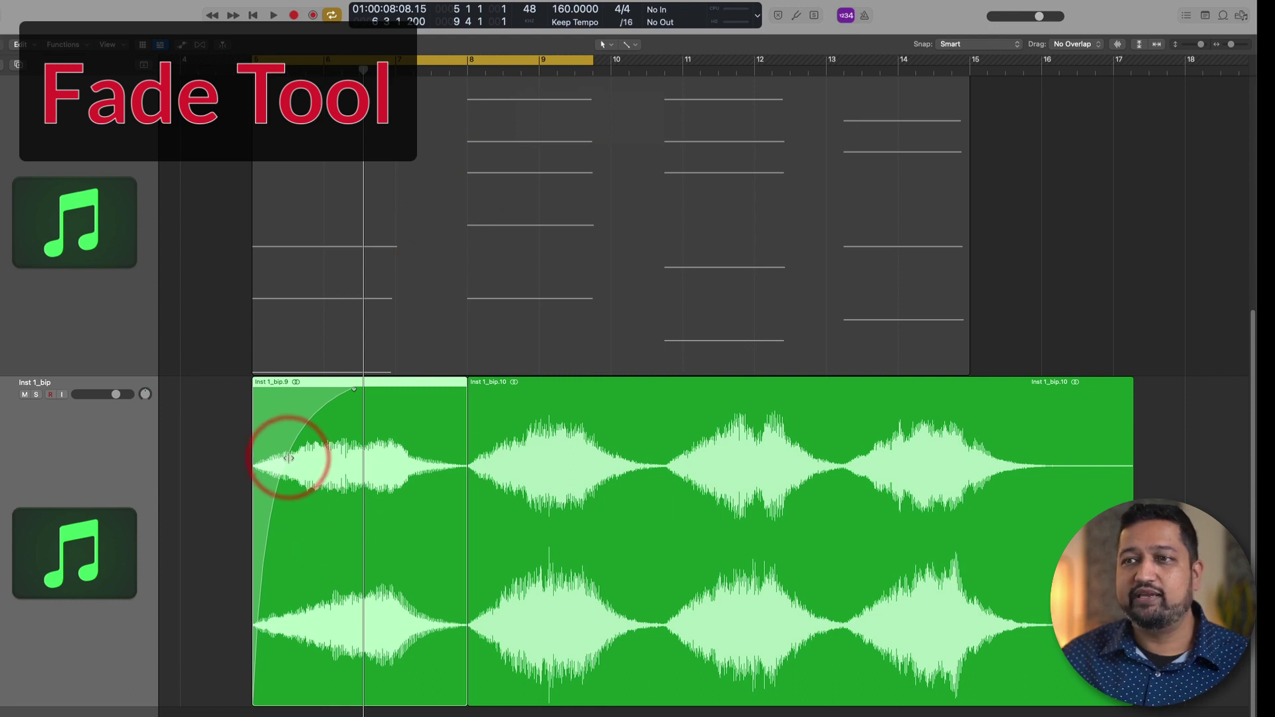
left_click_drag(289, 458, 329, 505)
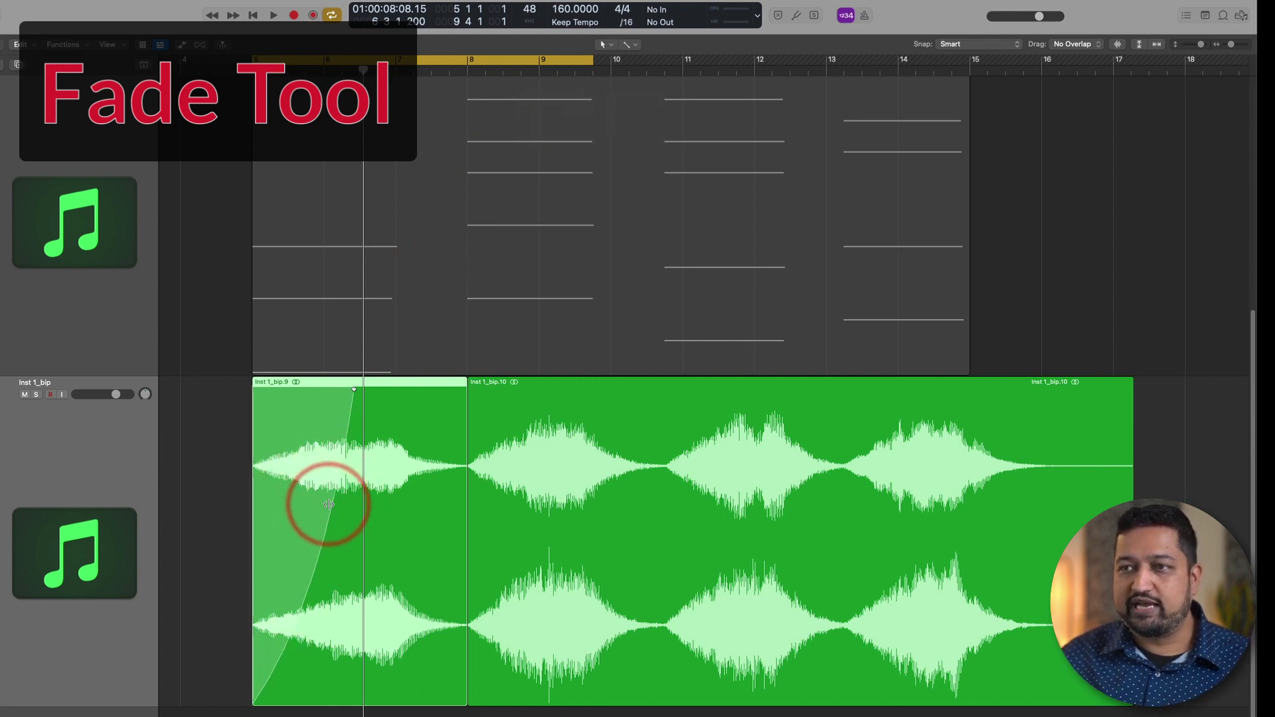
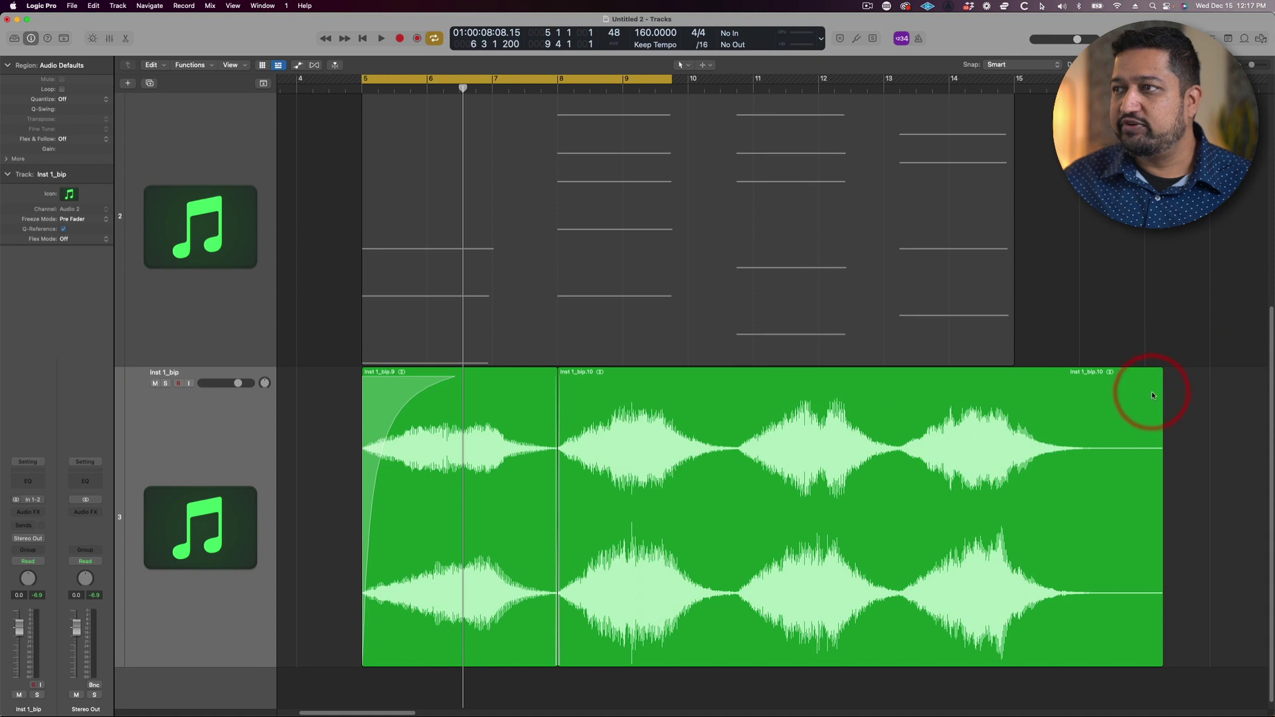
Add a straight fade-out about 1.8 bars long to the end of the second audio region using the Pointer Tool's fade click zone.
left_click(1142, 397)
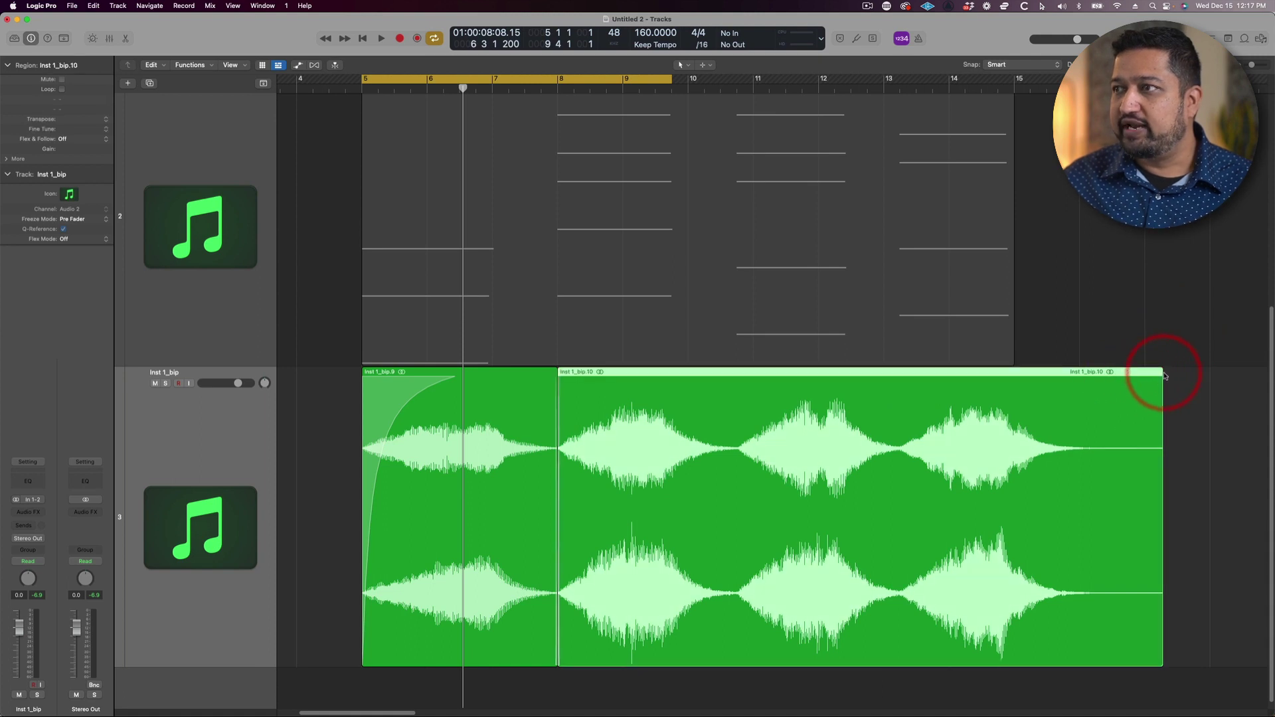
left_click_drag(1161, 372, 1045, 379)
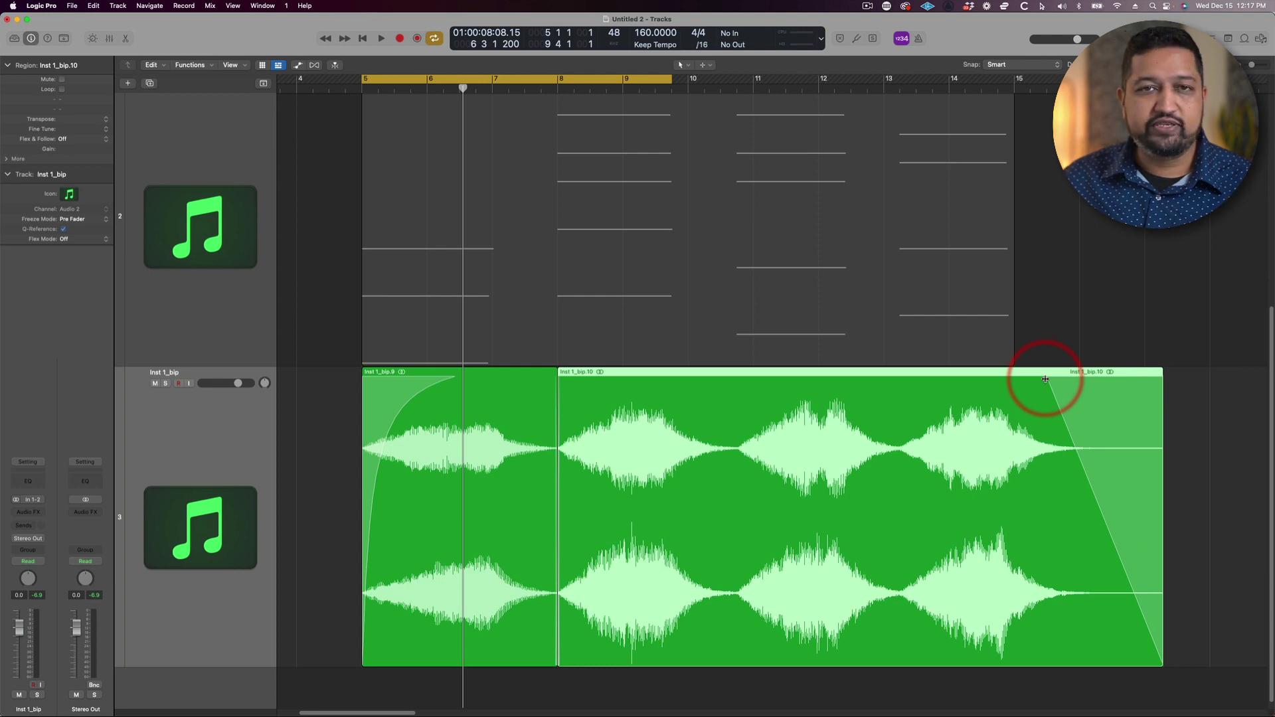
Disable Fade tool click zones in the editing preferences and try a Pointer Tool fade at the second region's upper end corner.
left_click(42, 6)
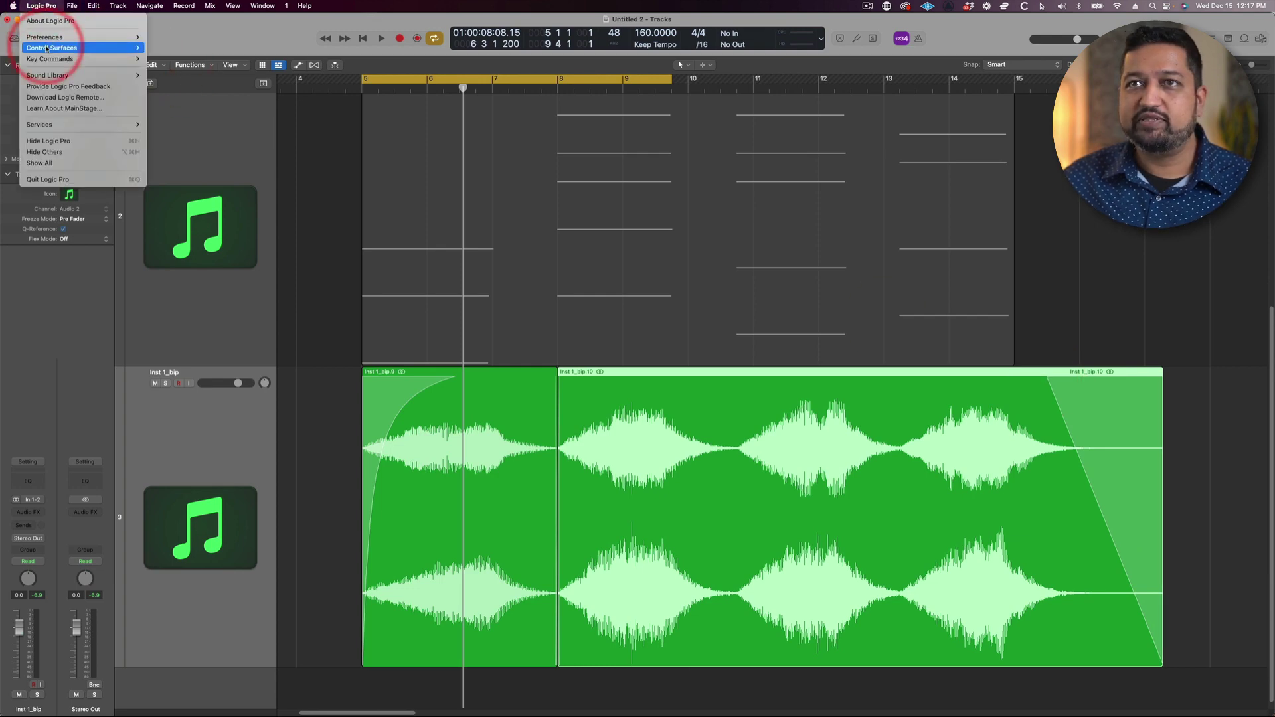
mouse_move(66, 37)
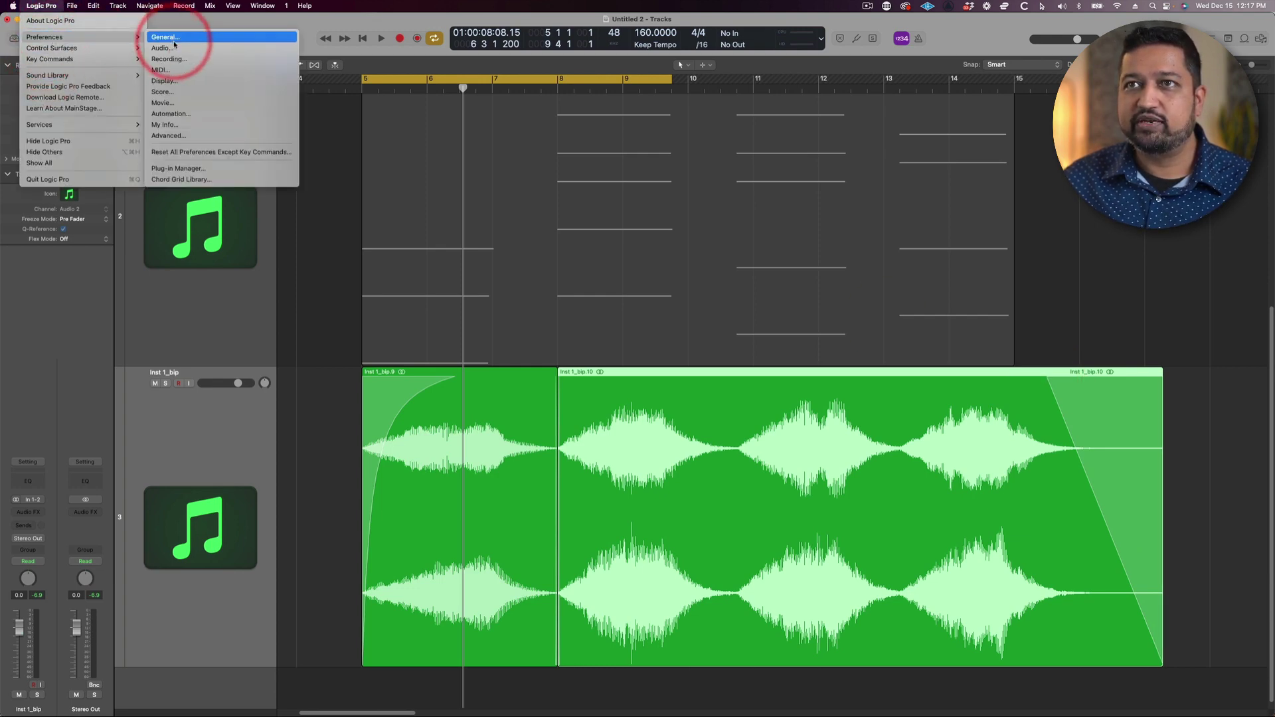
left_click(174, 42)
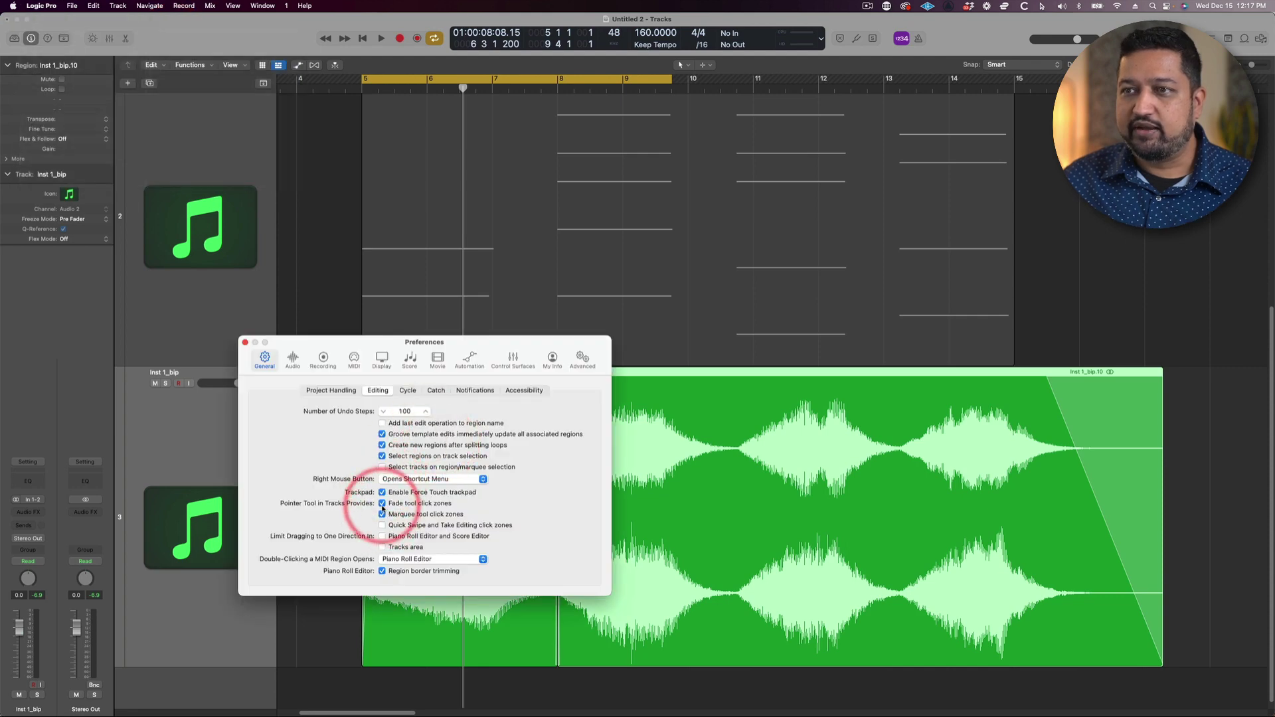
left_click(382, 504)
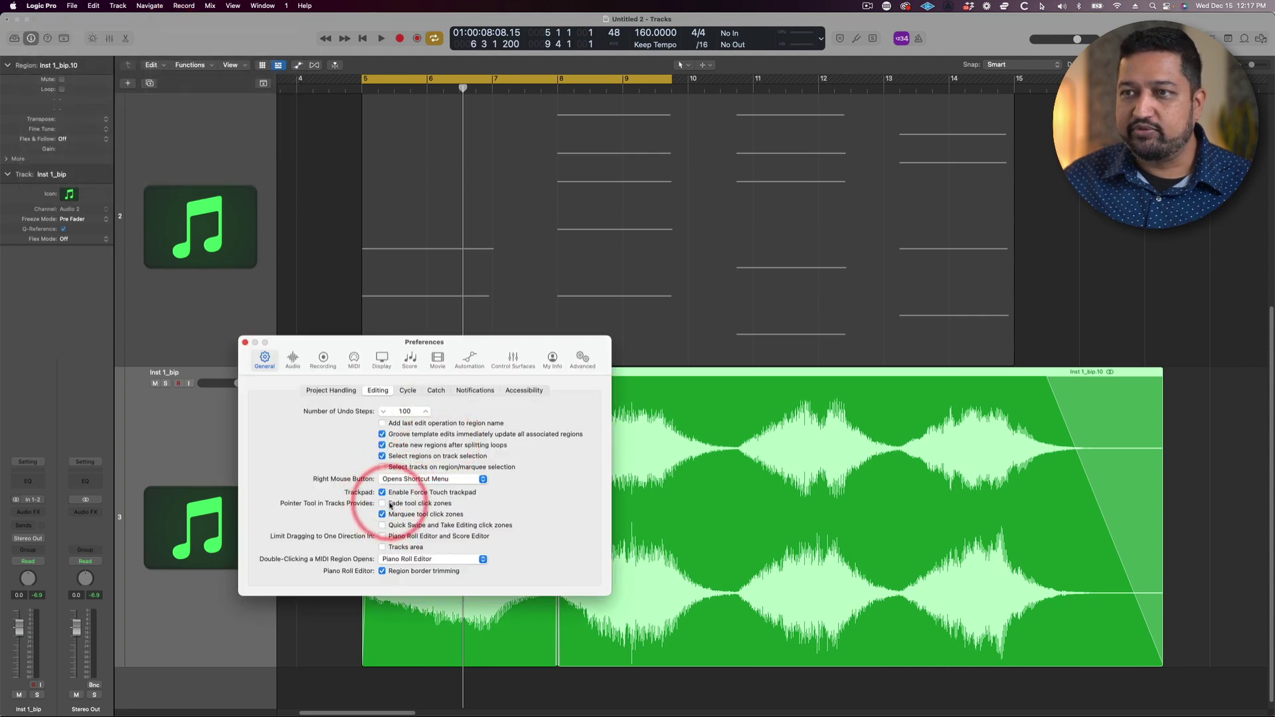
left_click(245, 343)
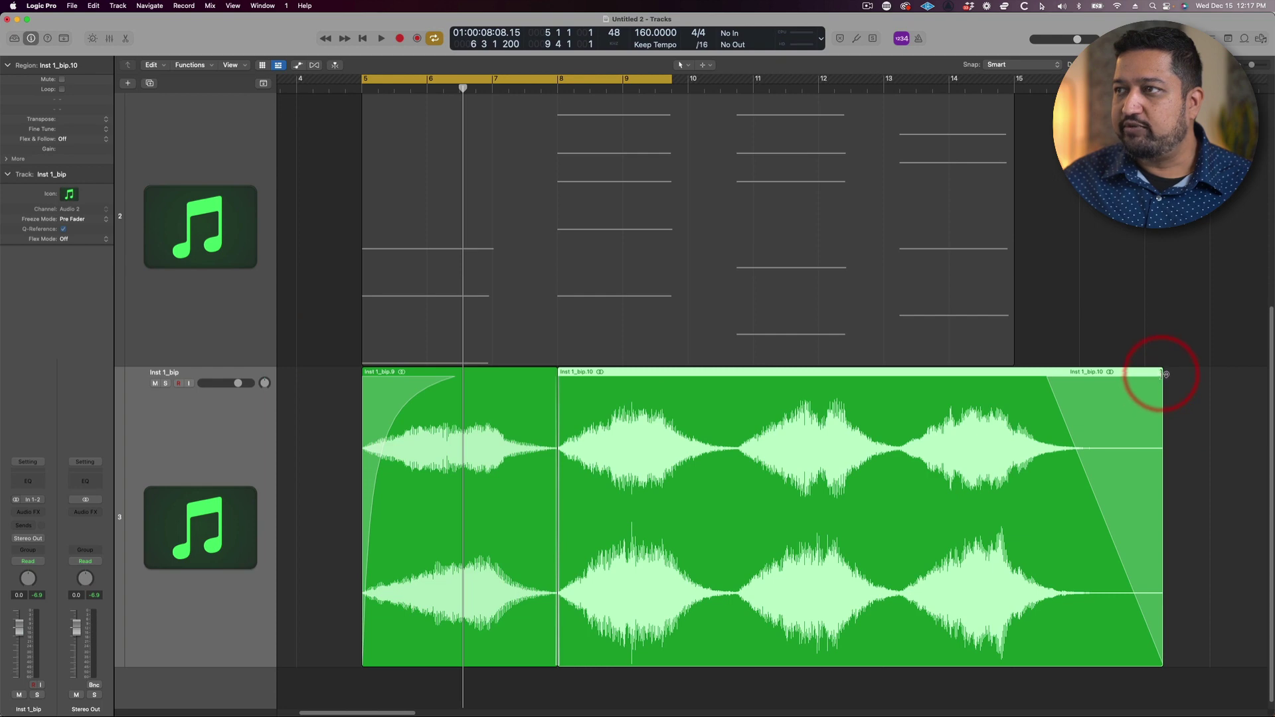
mouse_move(1165, 374)
left_mouse_down()
mouse_move(1240, 379)
mouse_move(1147, 378)
left_mouse_up()
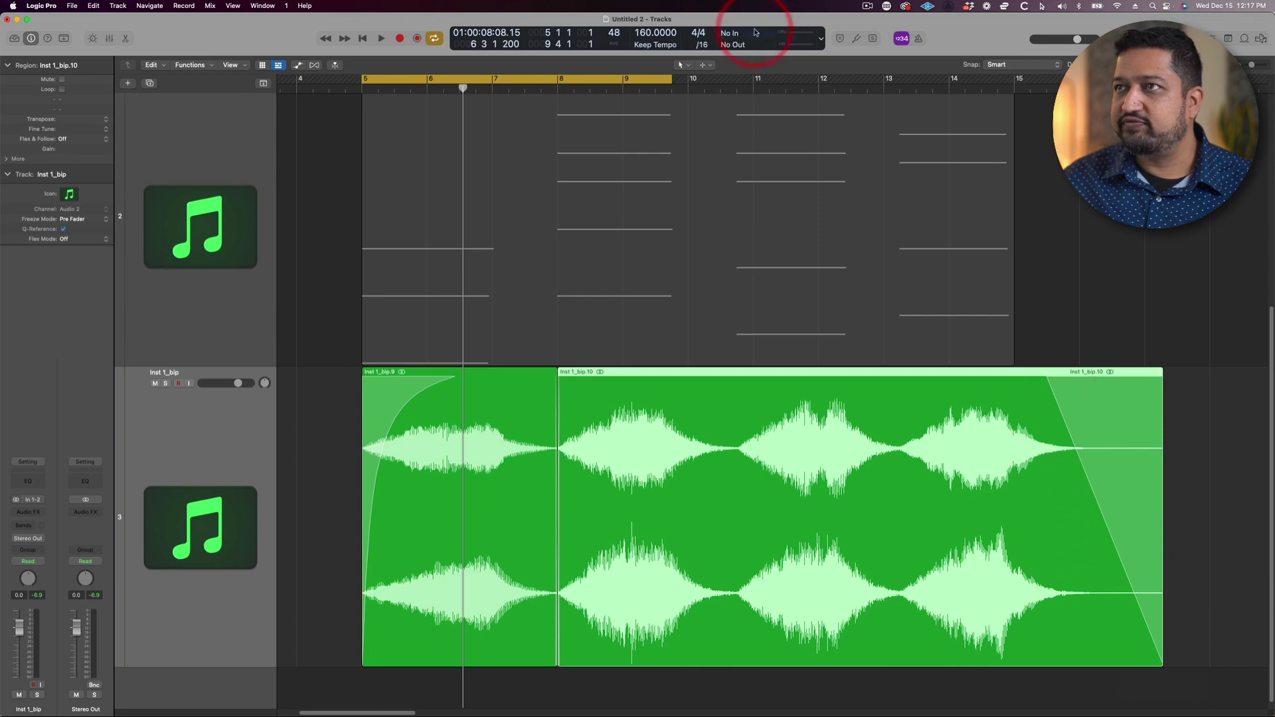
Set the secondary tool to the Fade Tool and remove the fade-out from the second audio region.
left_click(709, 66)
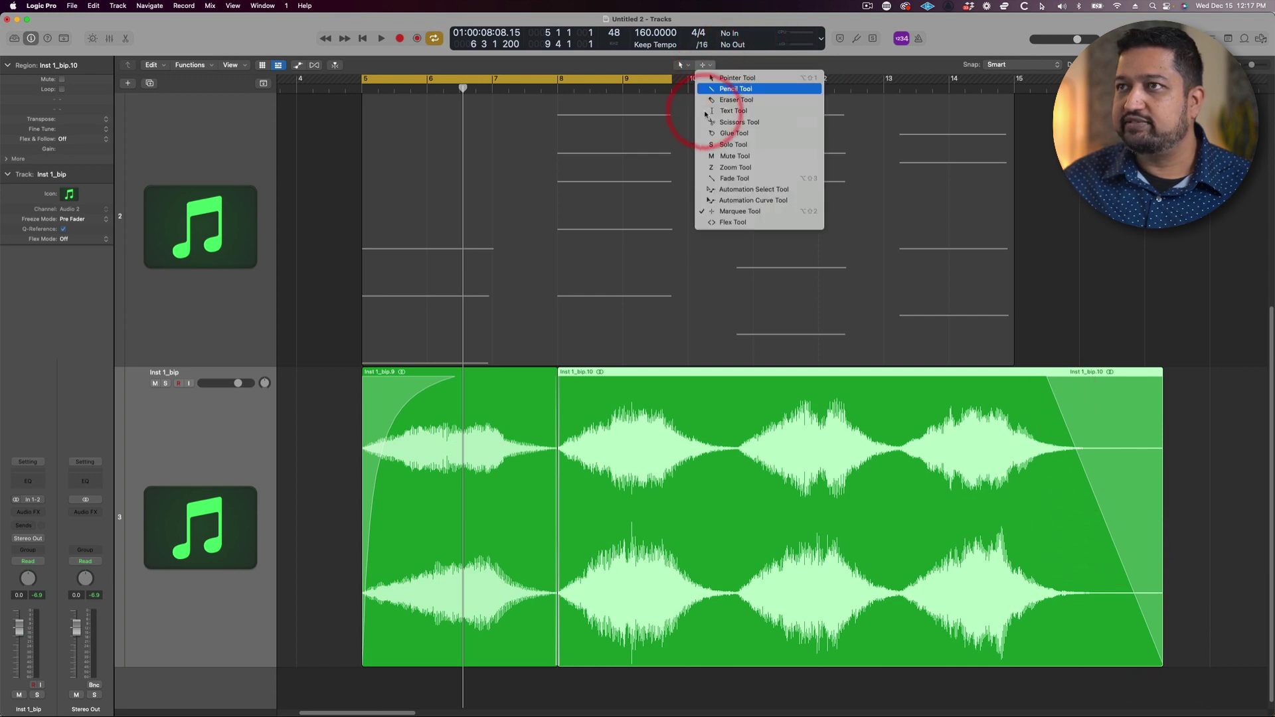
left_click(717, 179)
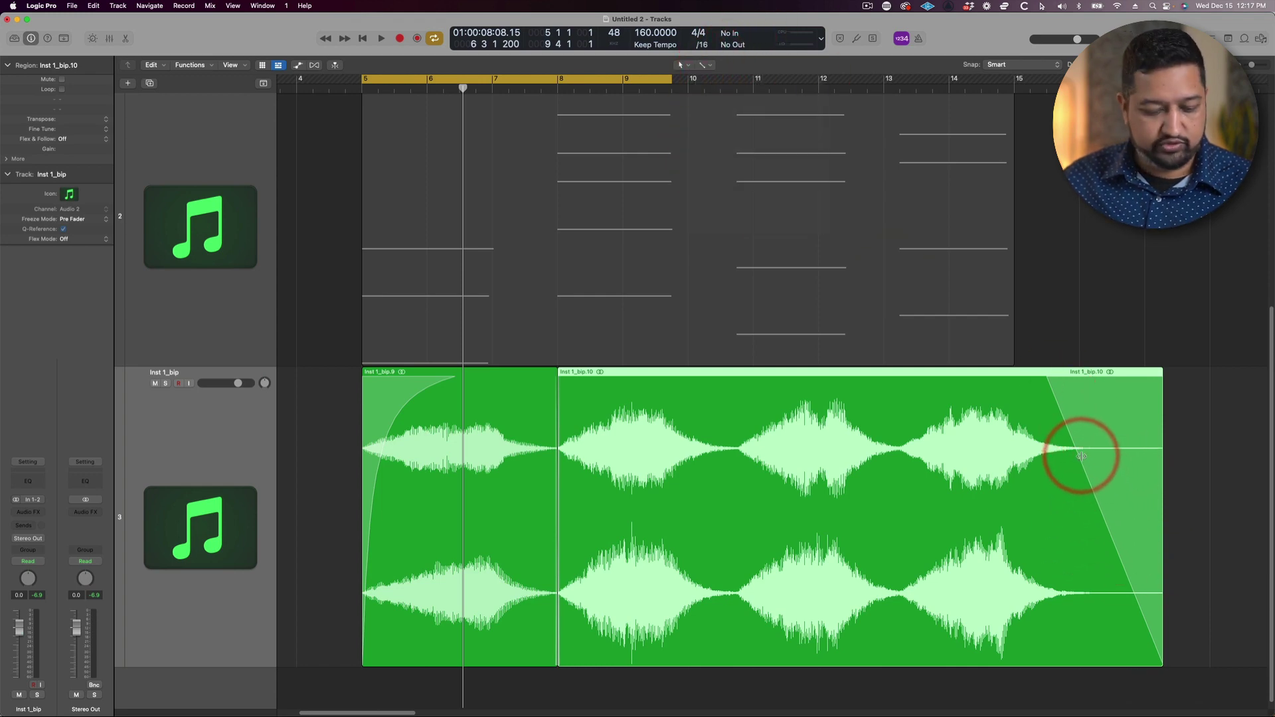
left_click_drag(1081, 456, 1179, 378)
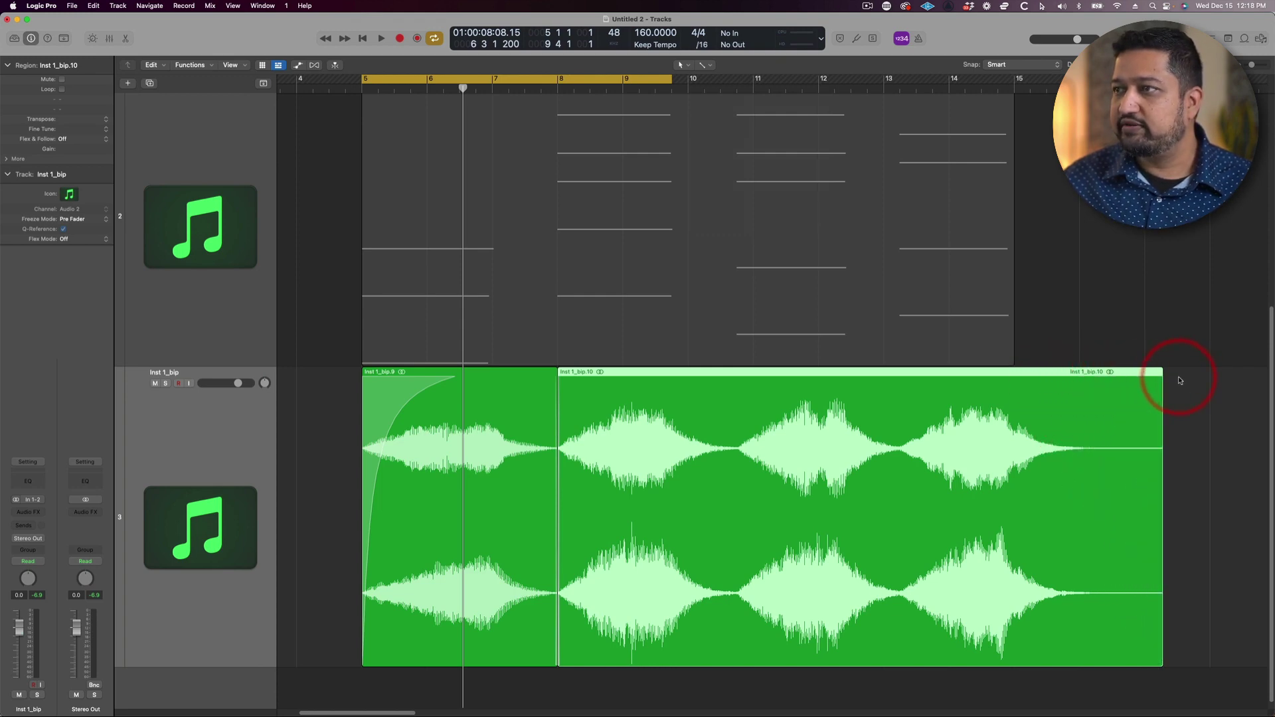
Enable Fade tool click zones for the Pointer Tool in the general editing preferences.
left_click(41, 5)
mouse_move(45, 37)
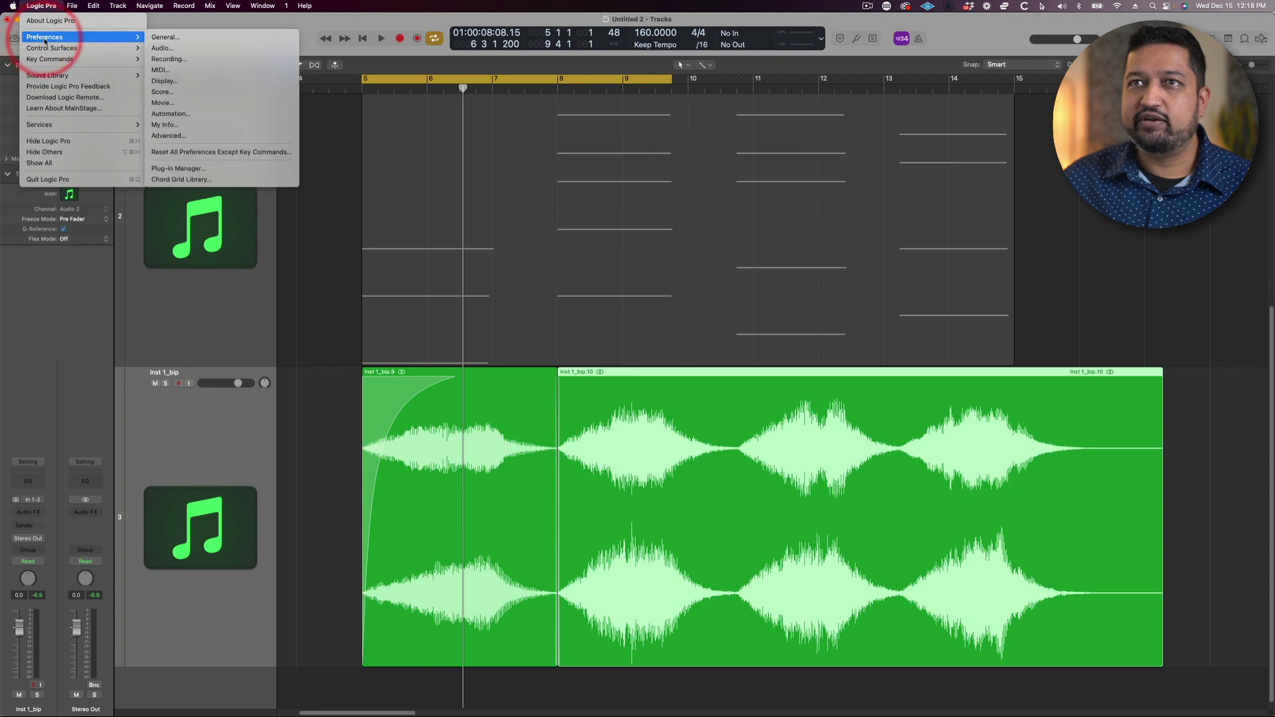
left_click(166, 37)
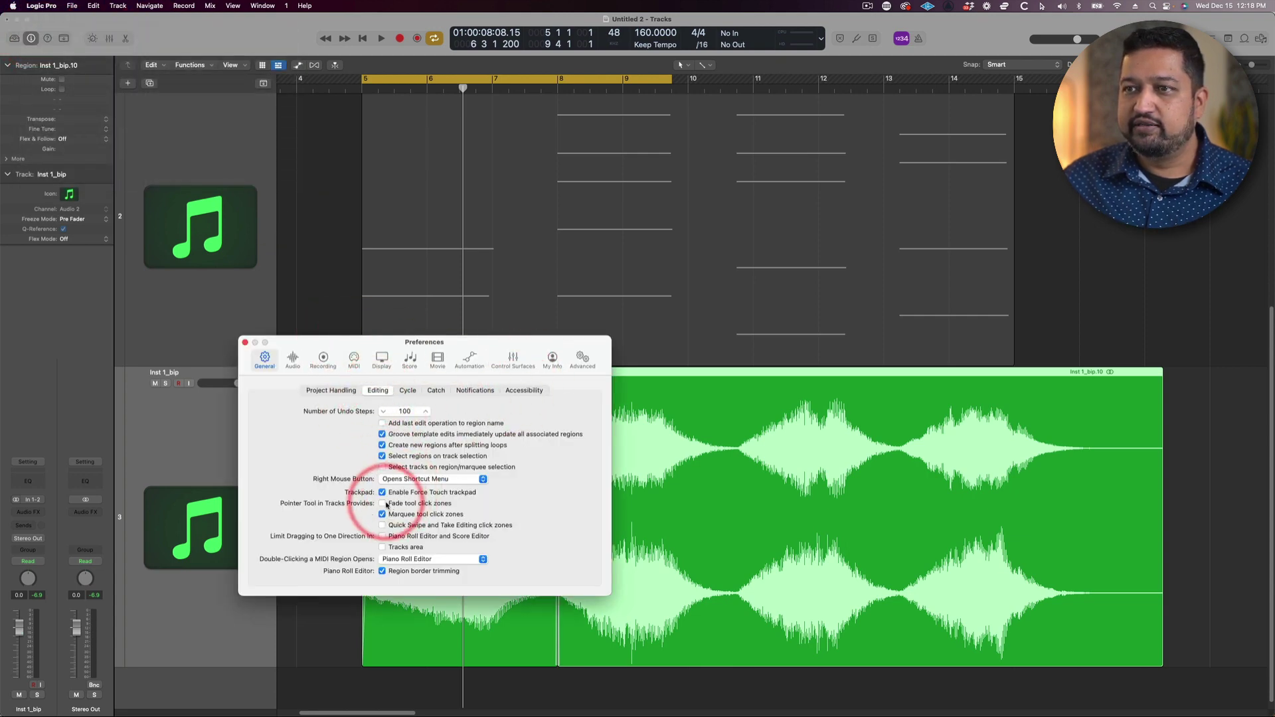
left_click(383, 503)
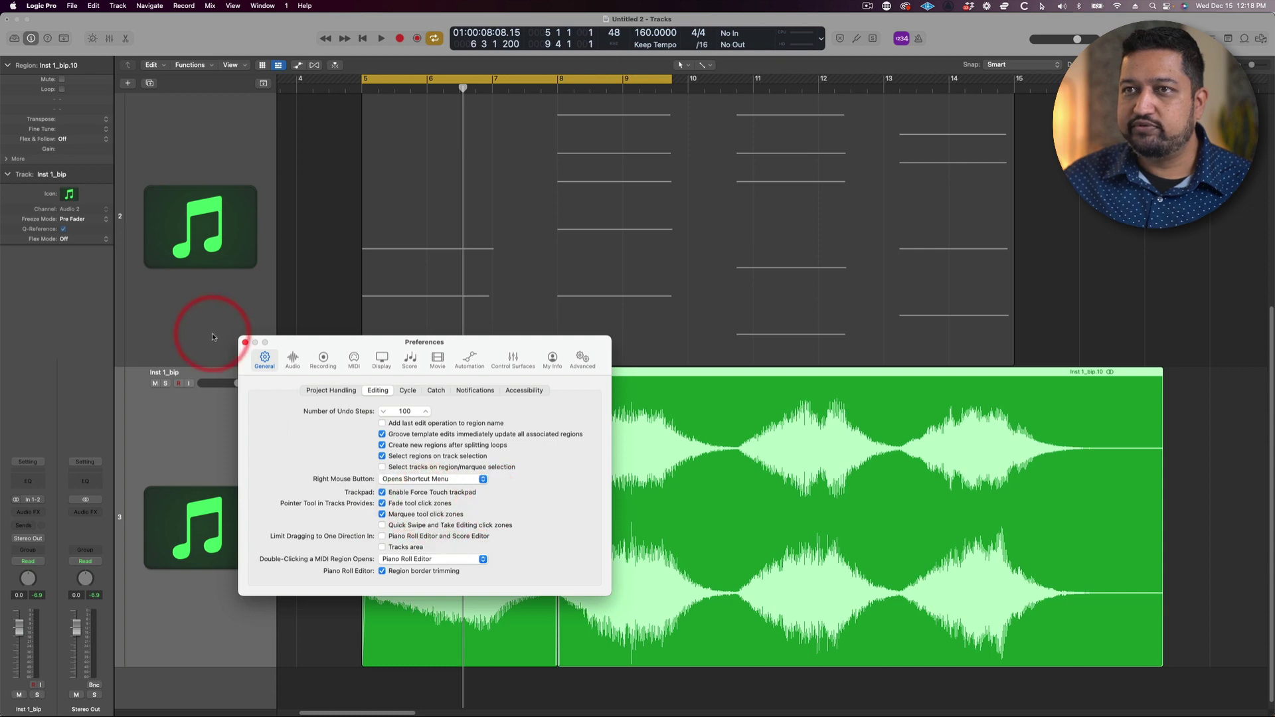
left_click(245, 342)
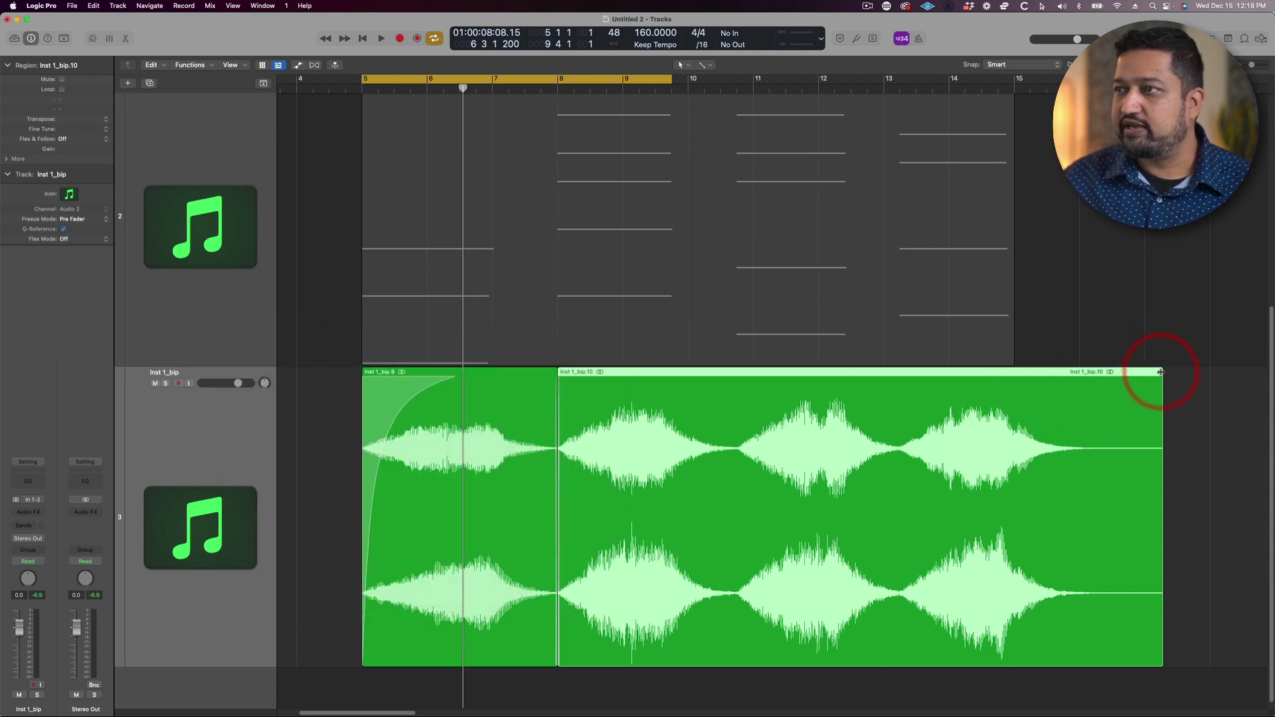
Add a curved fade-out about 1.4 bars long to the end of the second audio region using the fade click zone.
left_click_drag(1160, 372, 1087, 370)
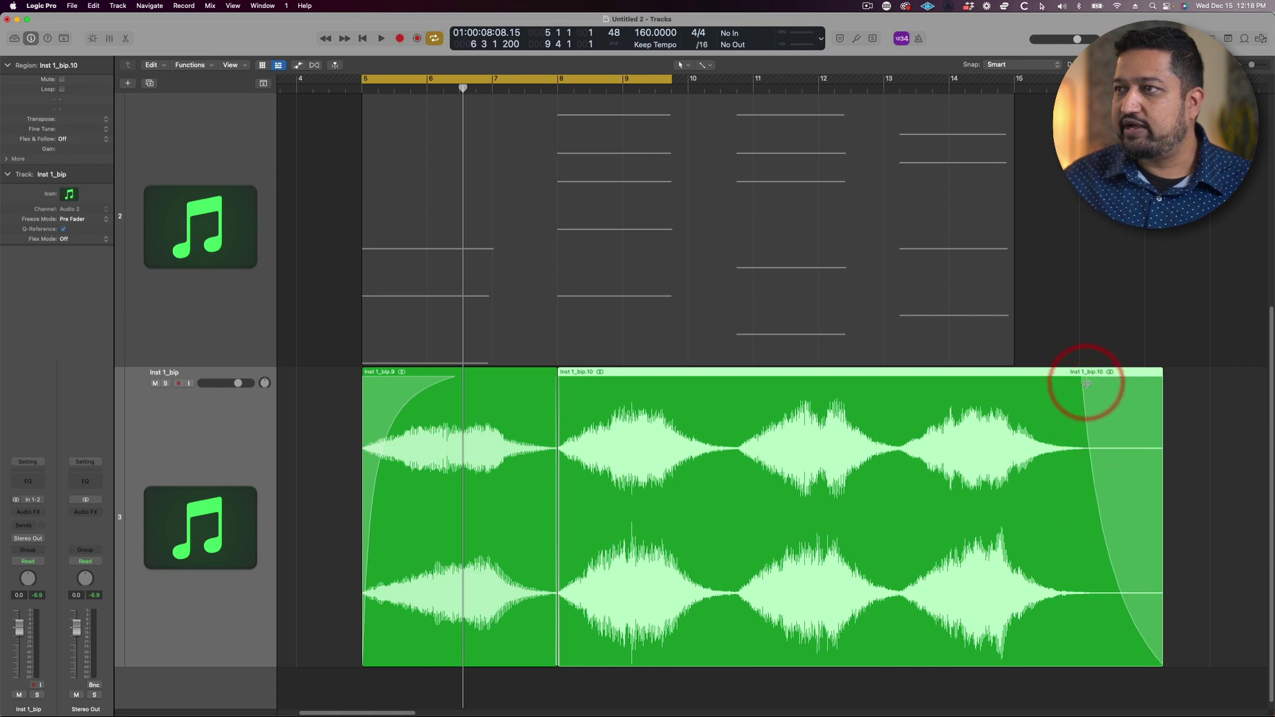
mouse_move(1082, 378)
left_mouse_down()
mouse_move(1105, 377)
mouse_move(1072, 377)
left_mouse_up()
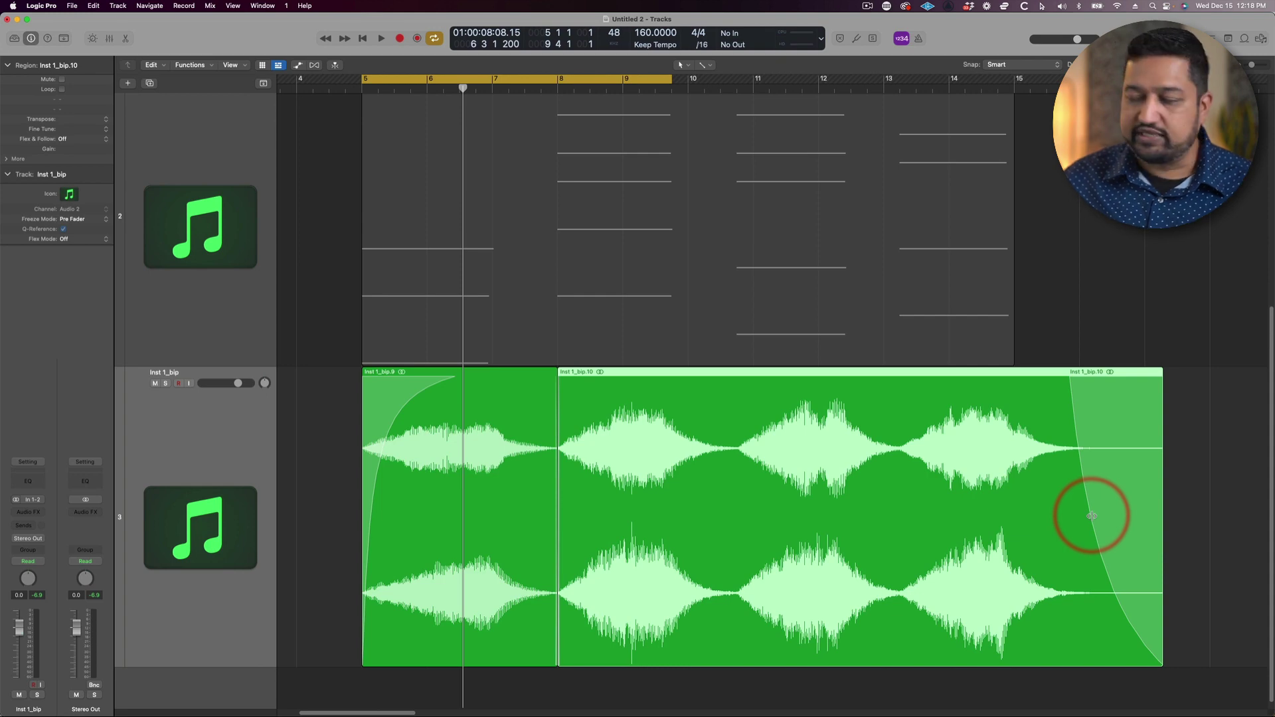
Reshape the second audio region's fade-out to bulge outward and extend its start back to about bar 15.
left_click_drag(1092, 516, 1131, 496)
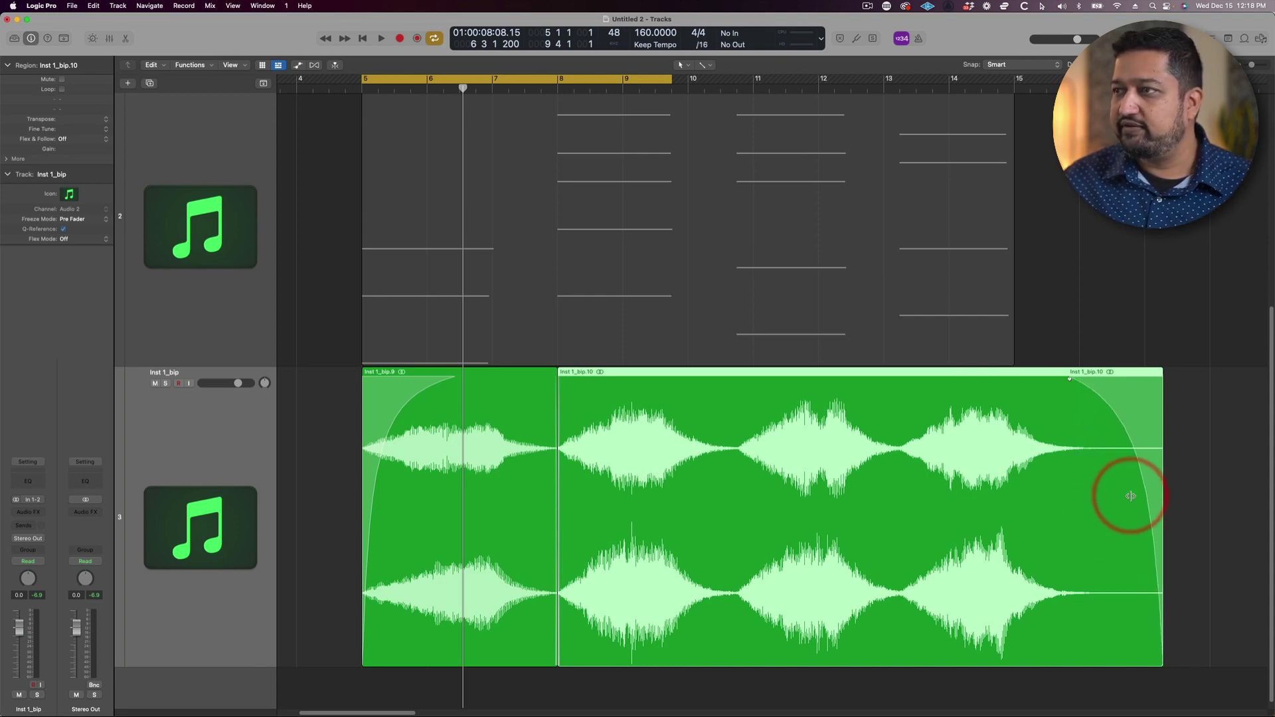
left_click_drag(1071, 380, 1012, 378)
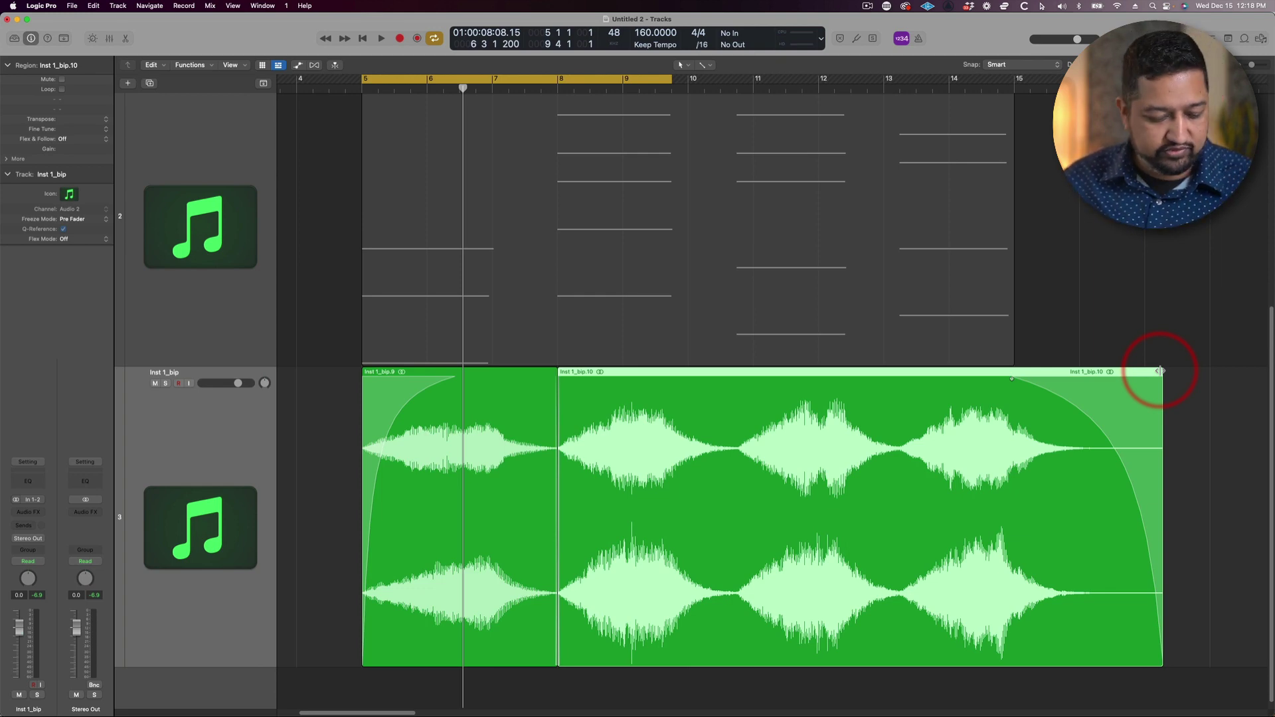
Split the second audio region with the Marquee tool at about bar 10.7 and again at about bar 10.4.
left_click(390, 308, "ctrl+alt")
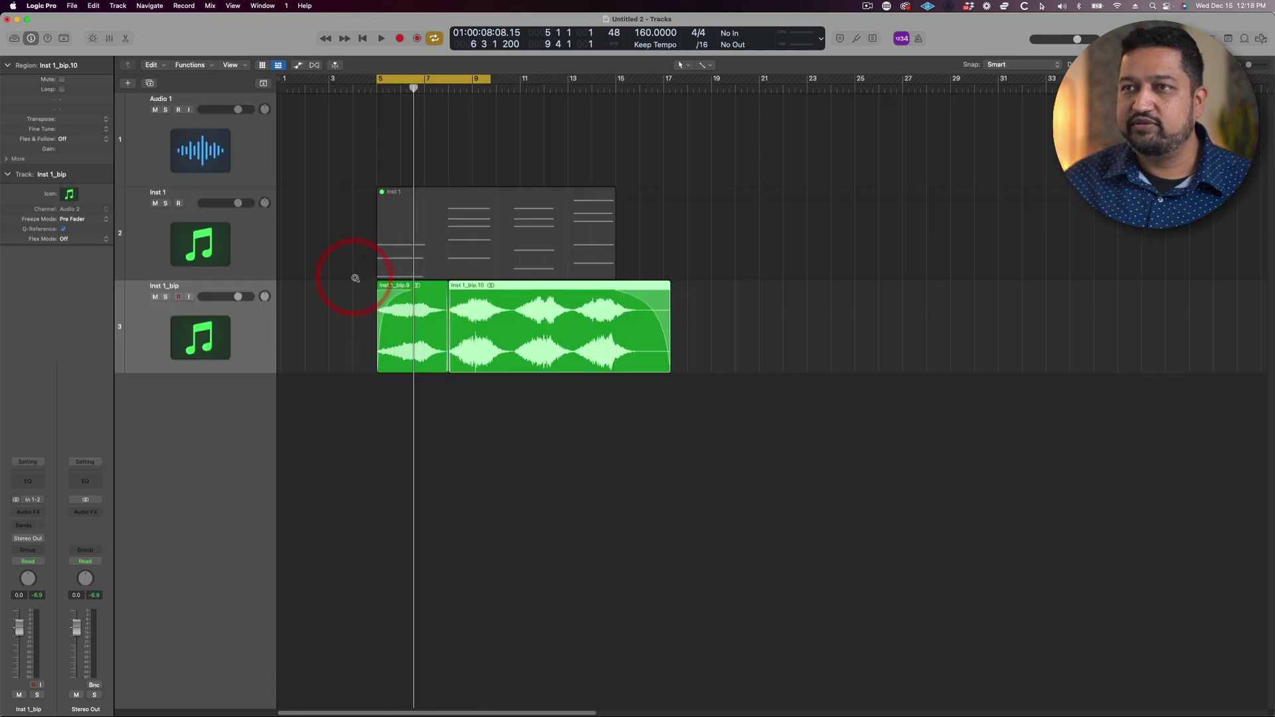
left_click_drag(327, 172, 746, 420)
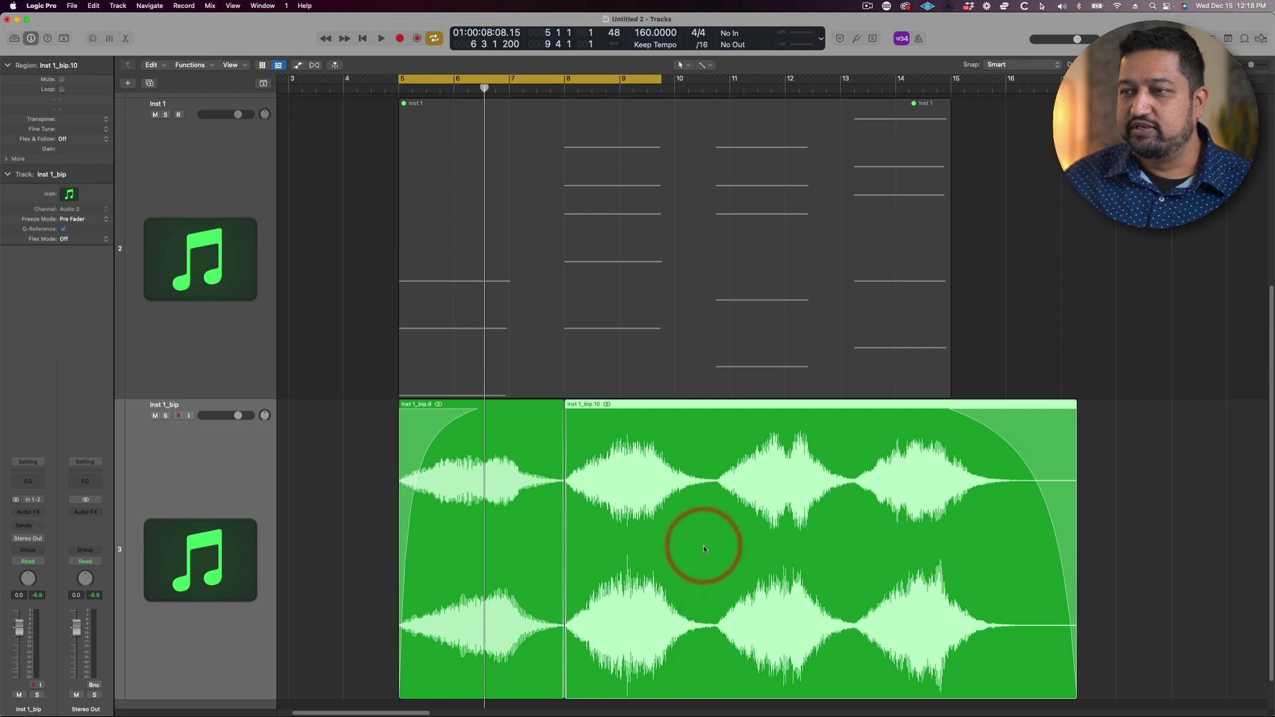
left_click_drag(708, 637, 716, 644)
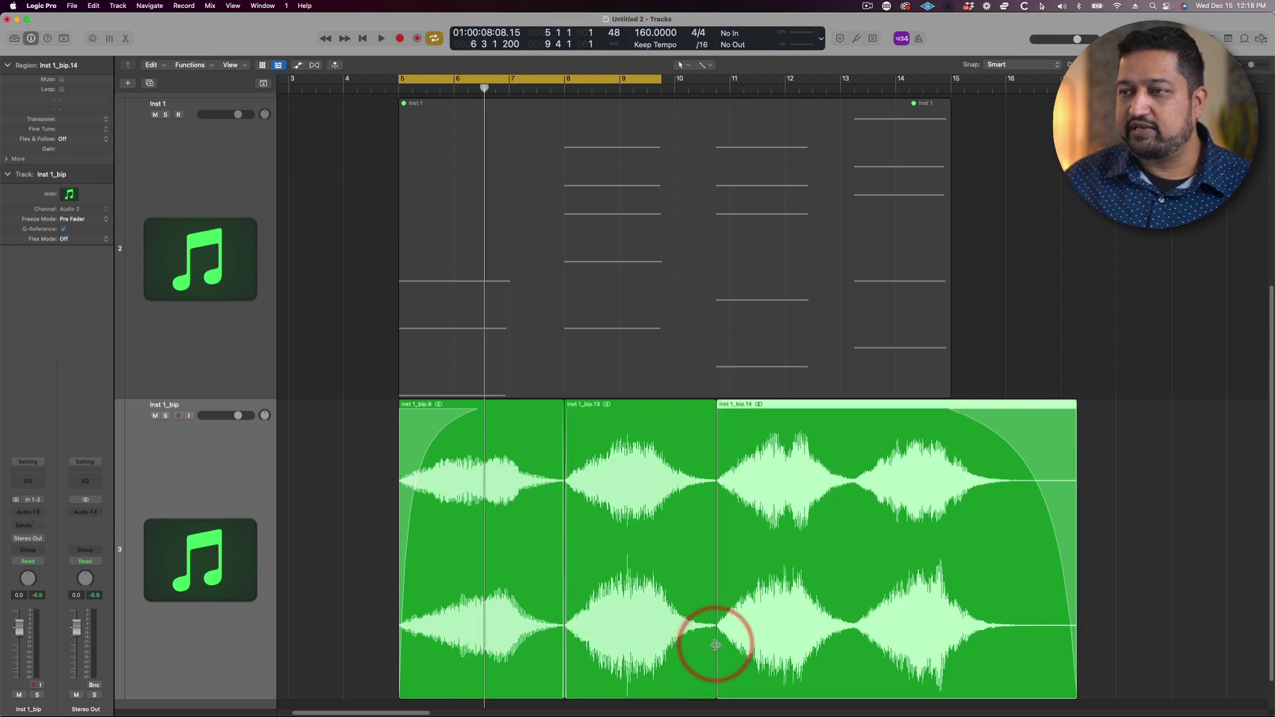
left_click(698, 645)
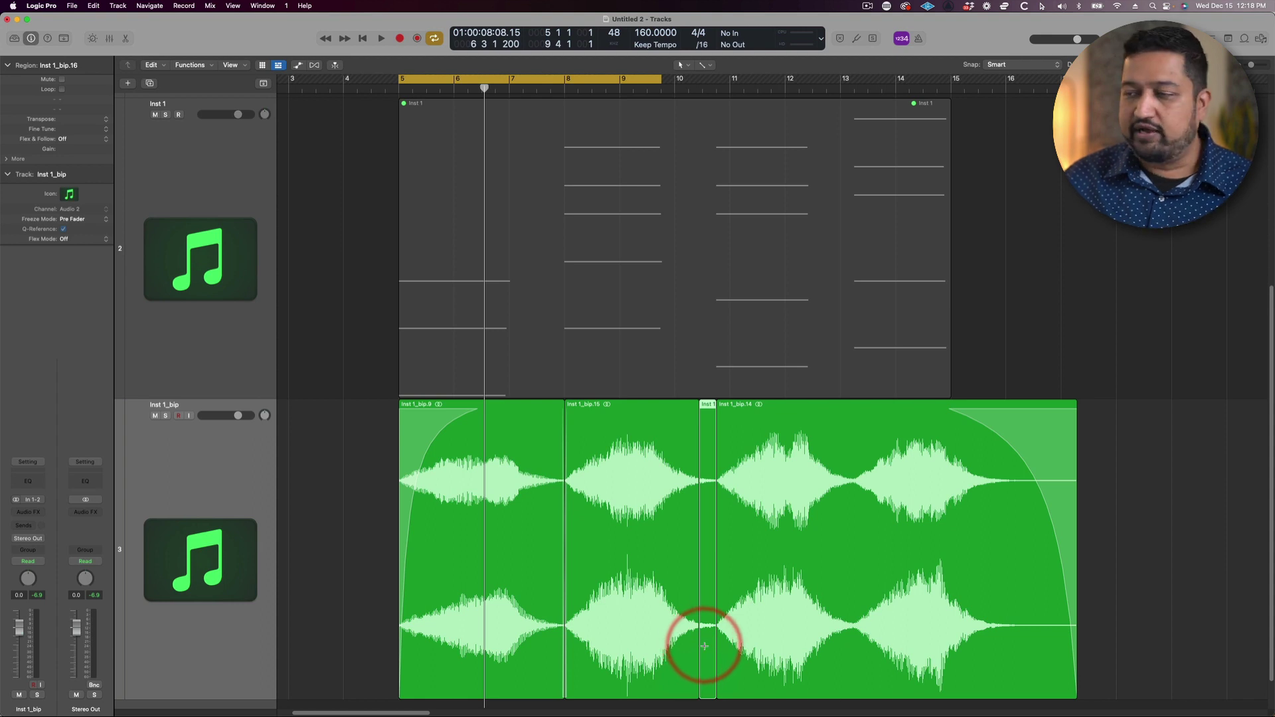
Audition a marquee selection from about bar 11.2 to bar 13, and split that region at about bar 12.5.
left_click_drag(740, 637, 841, 641)
key("space")
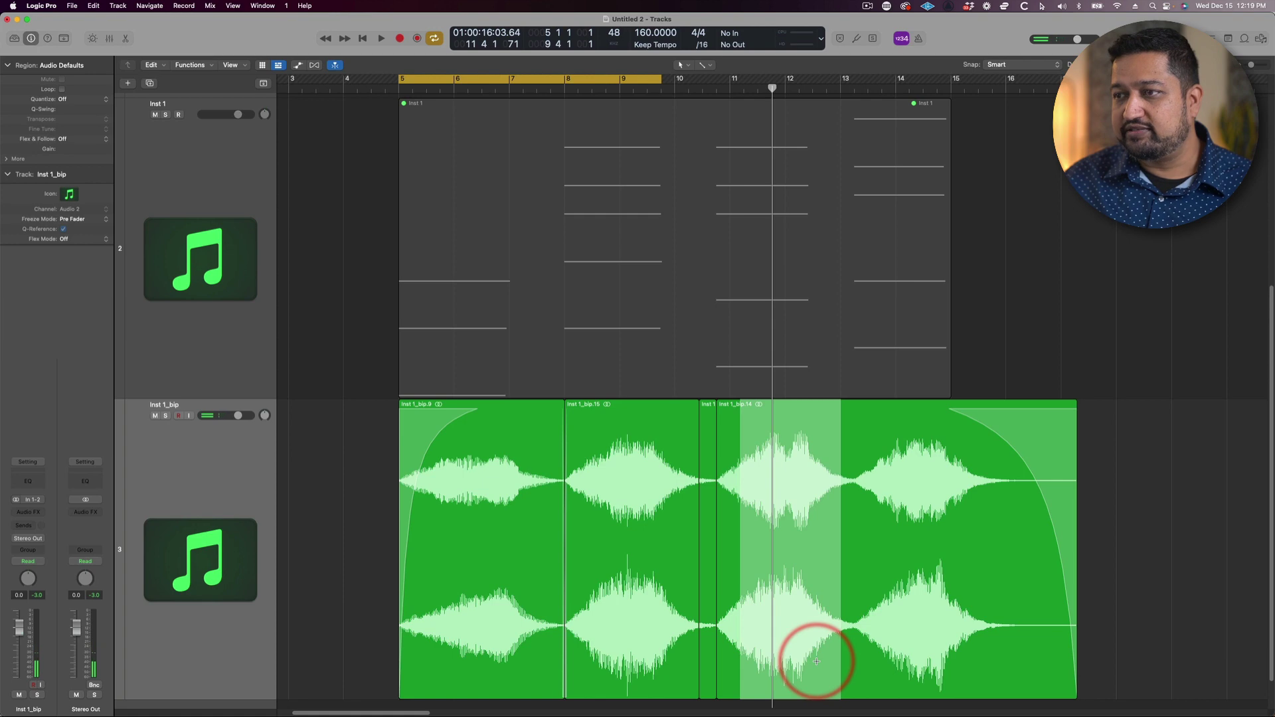
left_click(816, 662)
Isolate the marquee range from 11 1 1 1 to 12 3 3 1 as its own region and shrink the audio editor's height.
left_click_drag(734, 611, 802, 615)
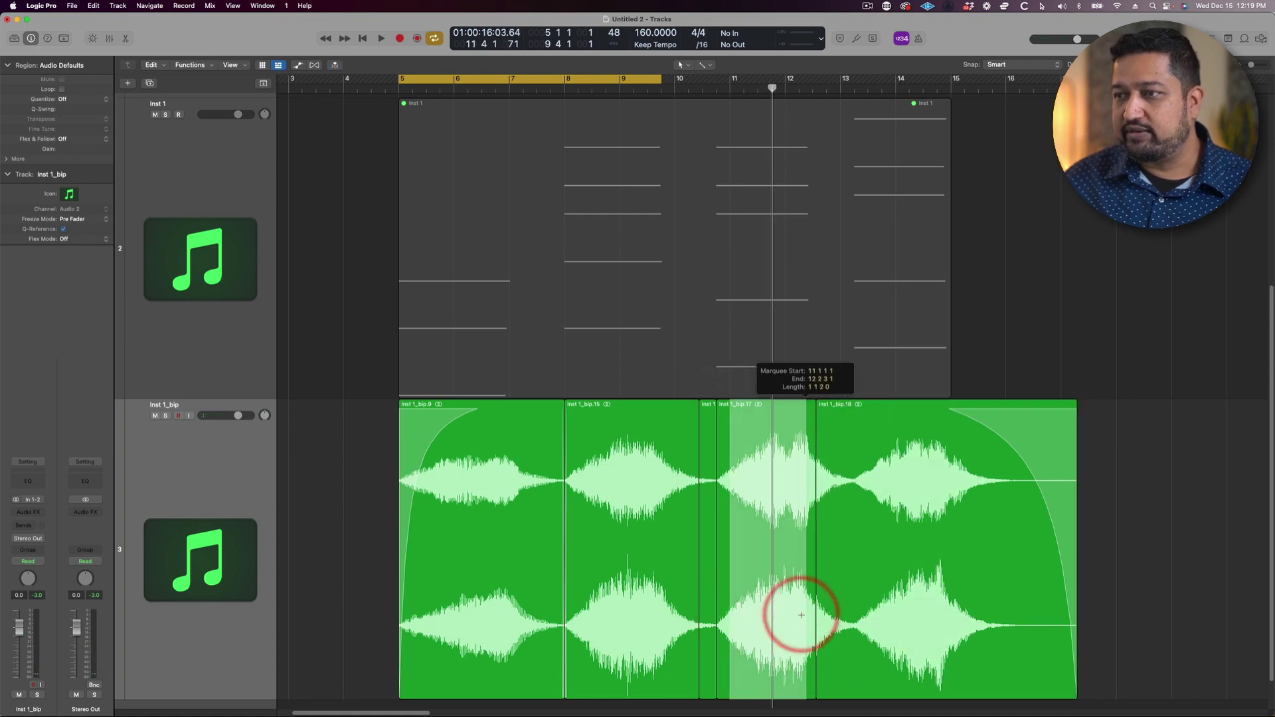
double_click(755, 508)
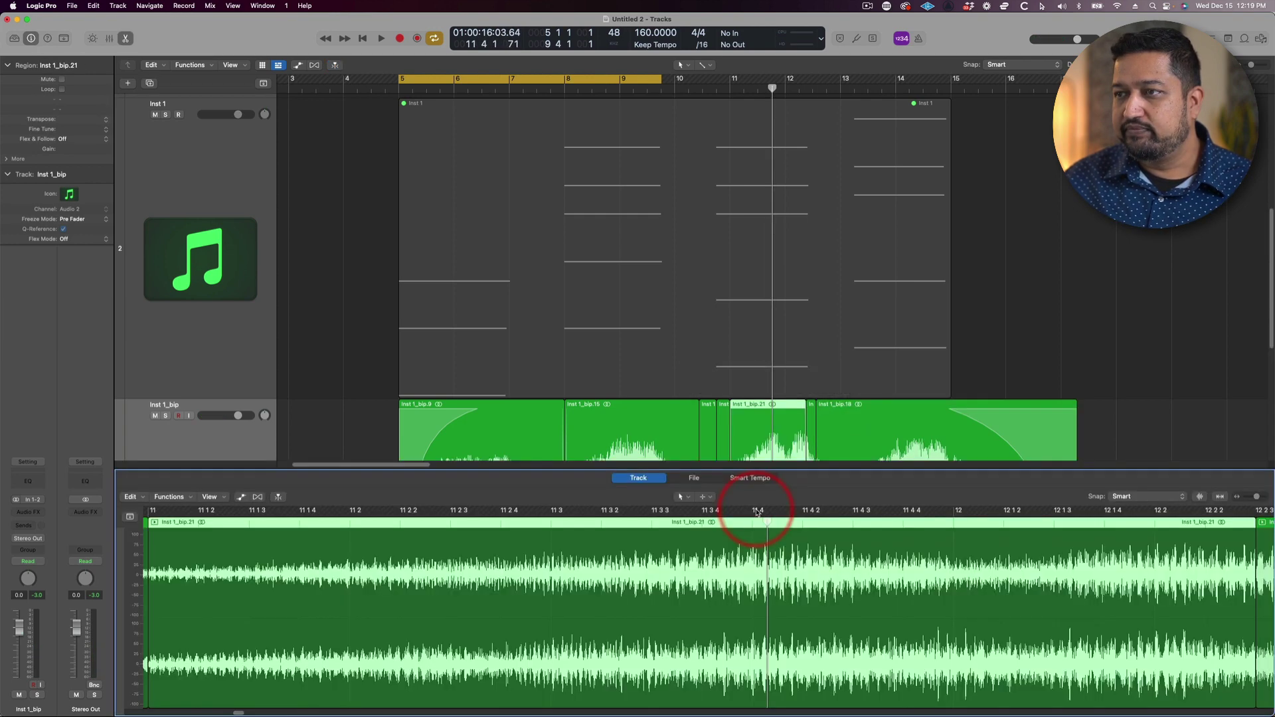
left_click_drag(208, 469, 223, 607)
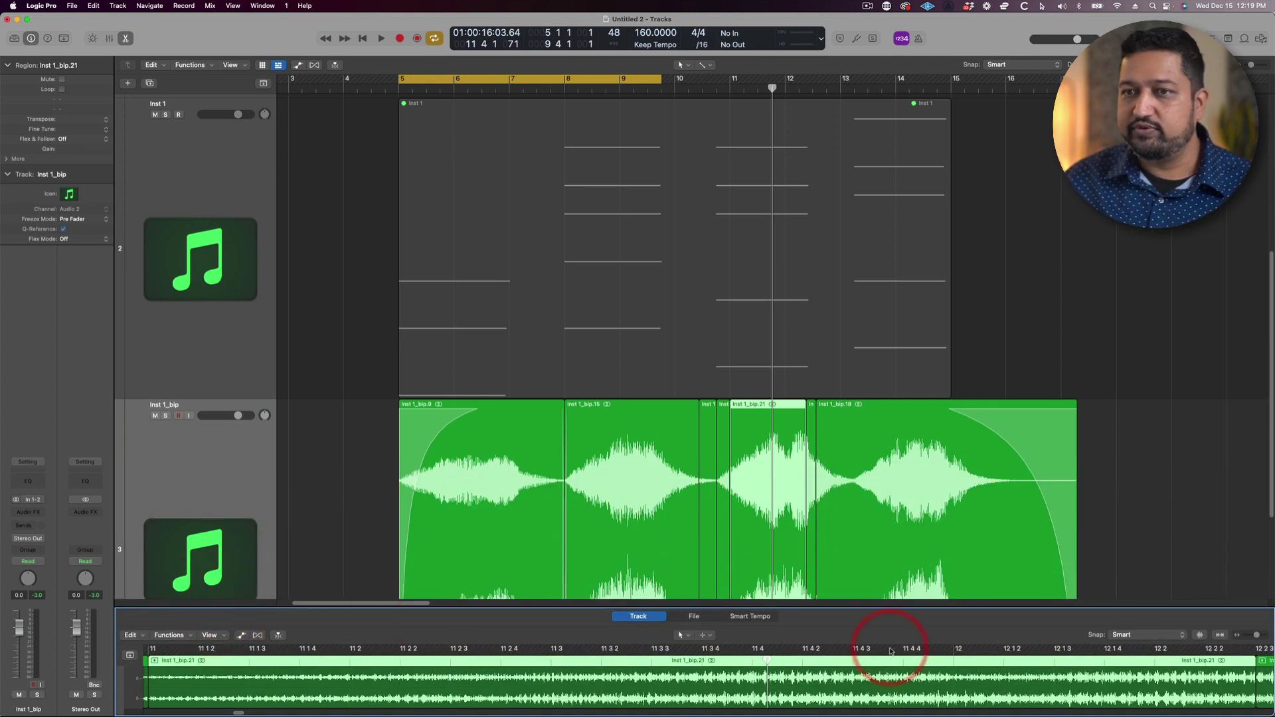
Isolate the marquee ranges from about bar 13.7 to 15.4 and about bar 8.4 to 10 as separate audio regions.
scroll(1002, 487, "down", 3)
scroll(1002, 487, "down", 2)
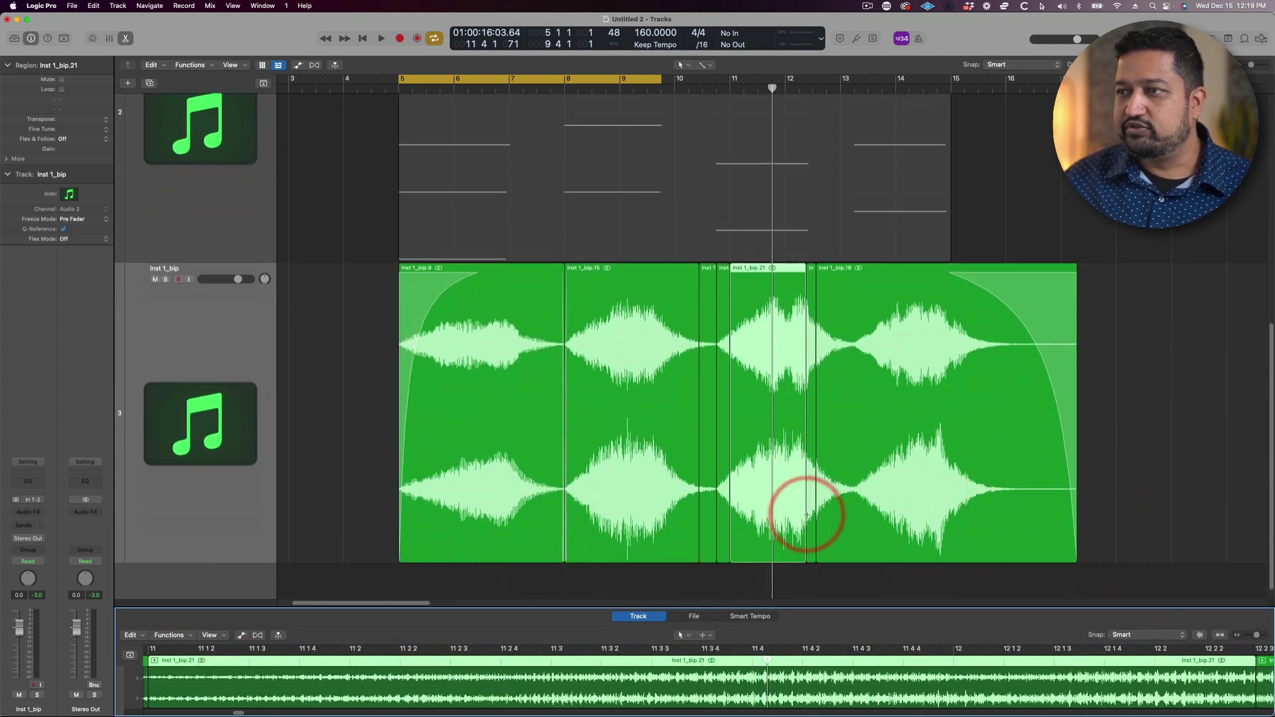
left_click_drag(882, 524, 973, 522)
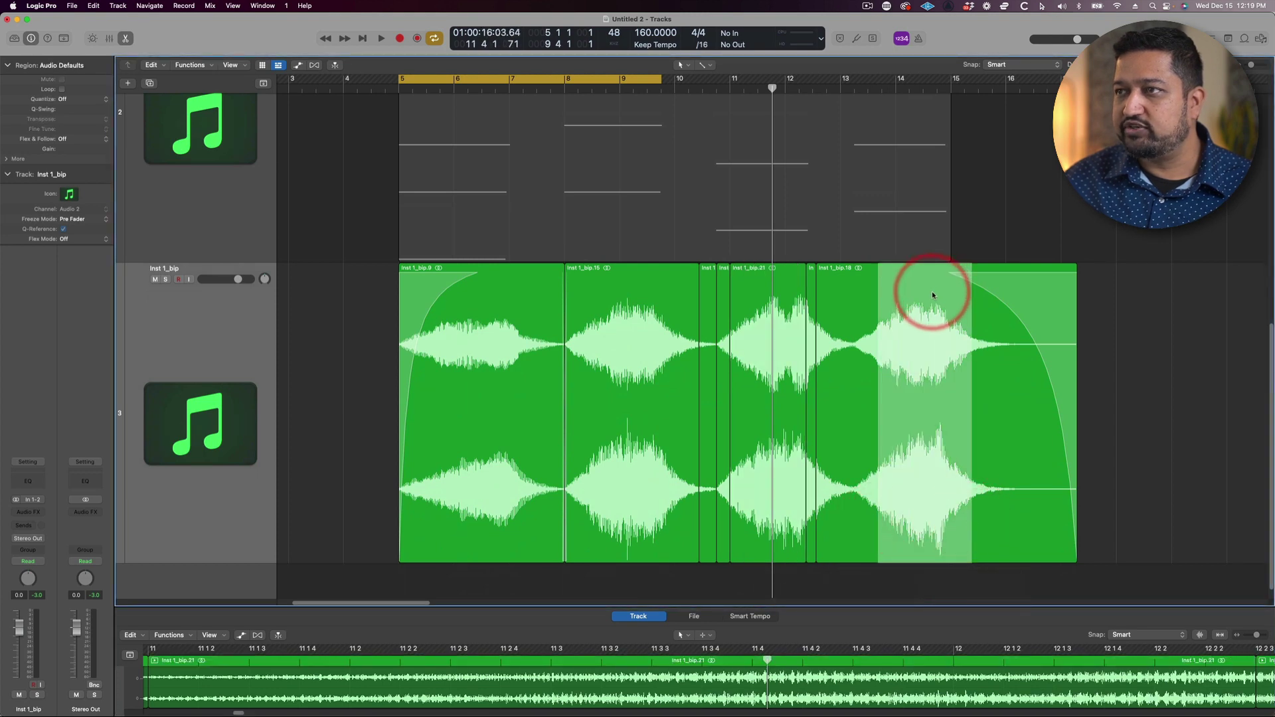
left_click(918, 330)
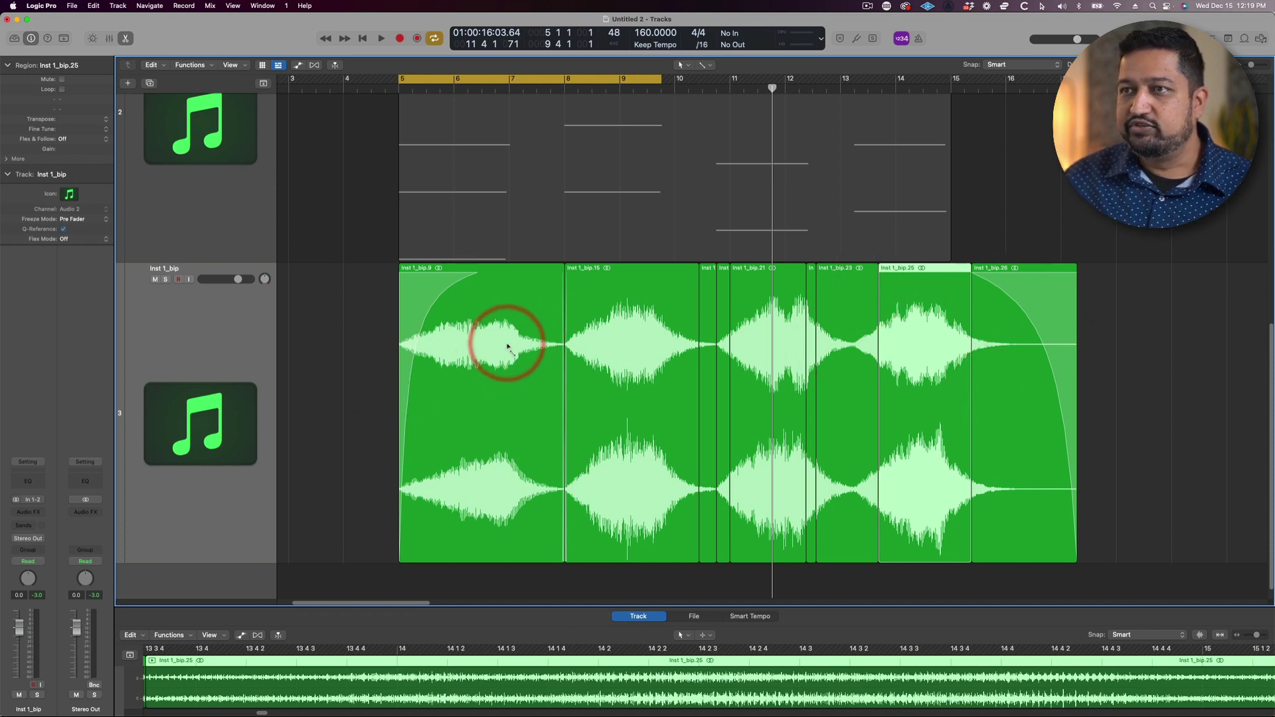
left_click_drag(589, 461, 676, 472)
left_click(627, 321)
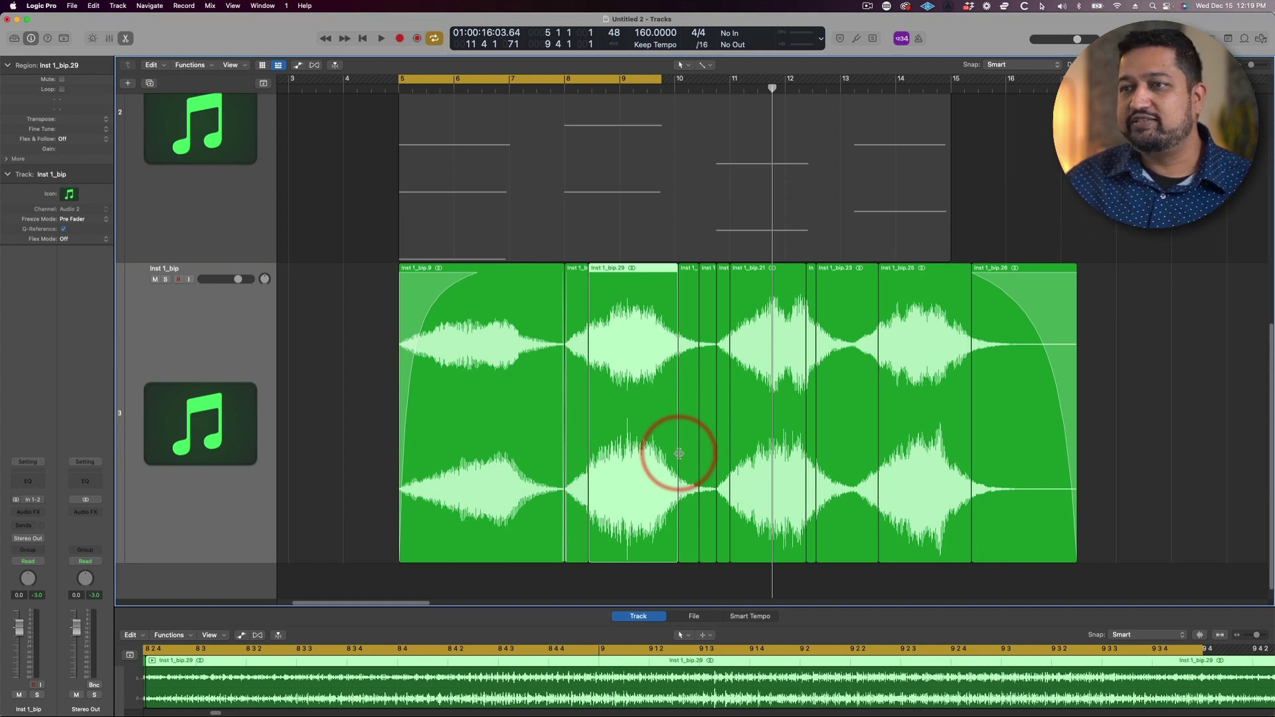
left_click(652, 116)
left_click_drag(709, 65, 1071, 435)
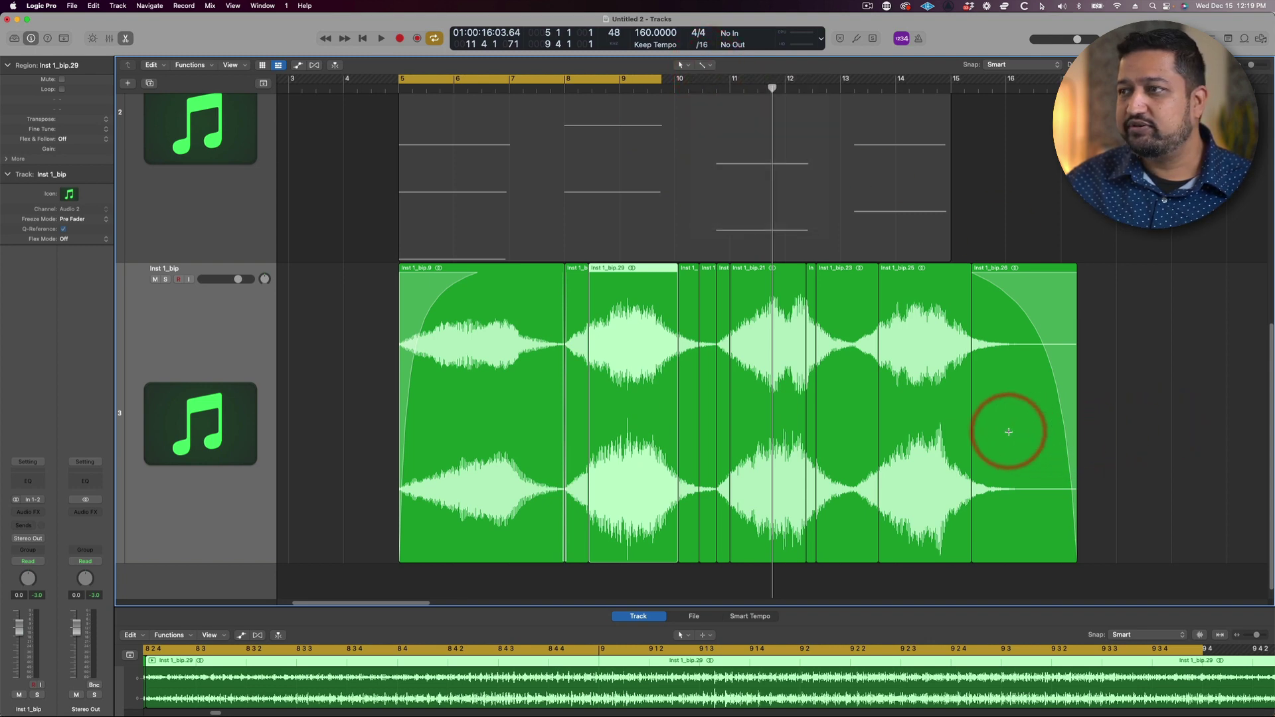
left_click(969, 550)
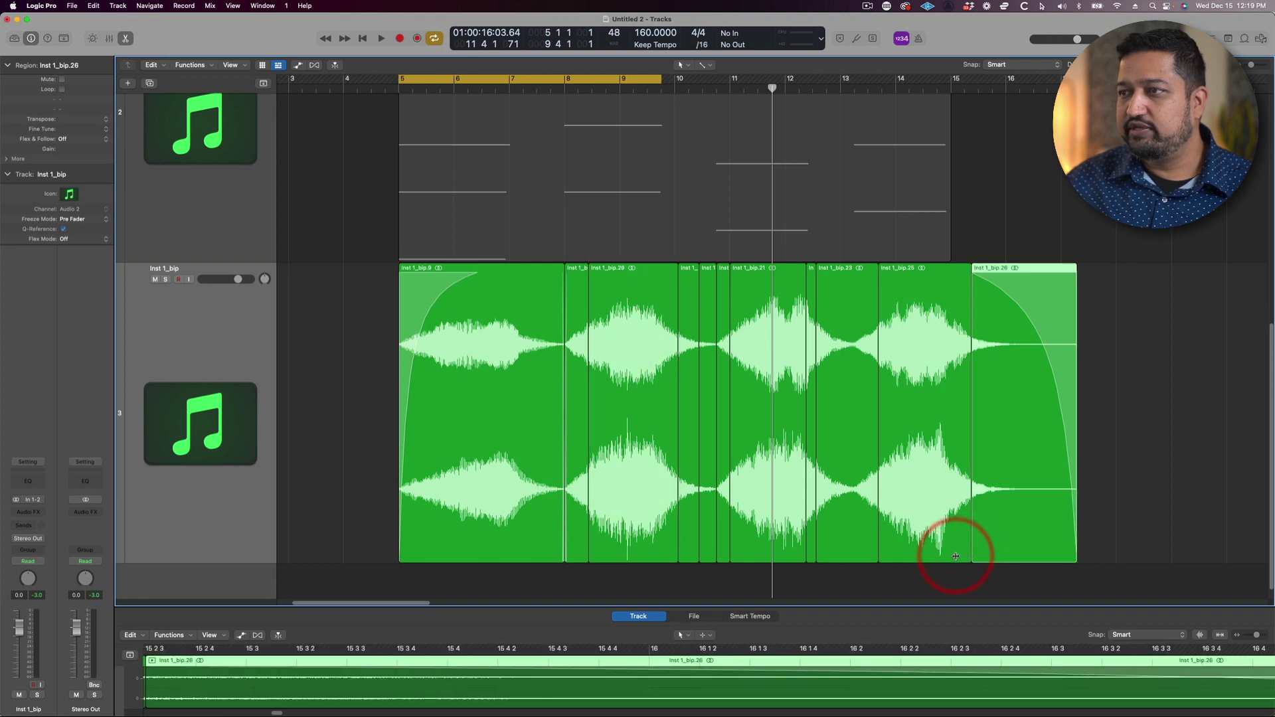
left_click_drag(969, 550, 973, 269)
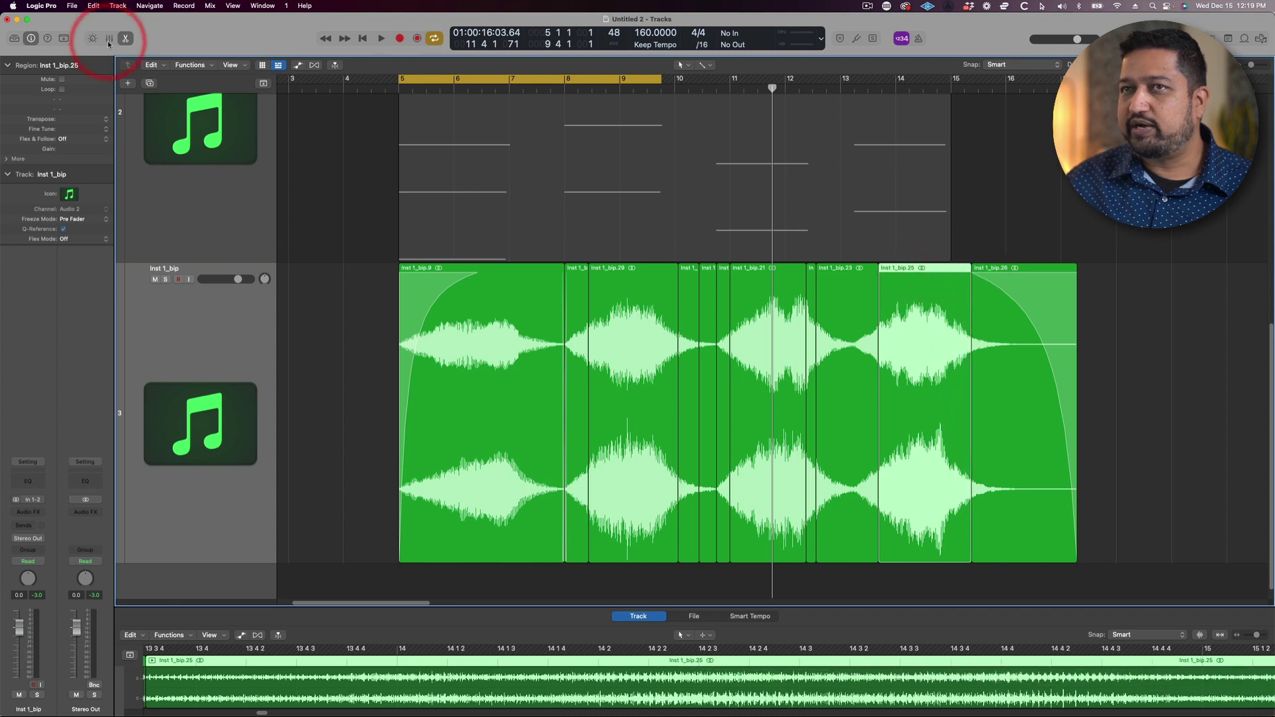
Review the Pointer Tool's Fade and Marquee click zone options in the general editing preferences.
left_click(41, 5)
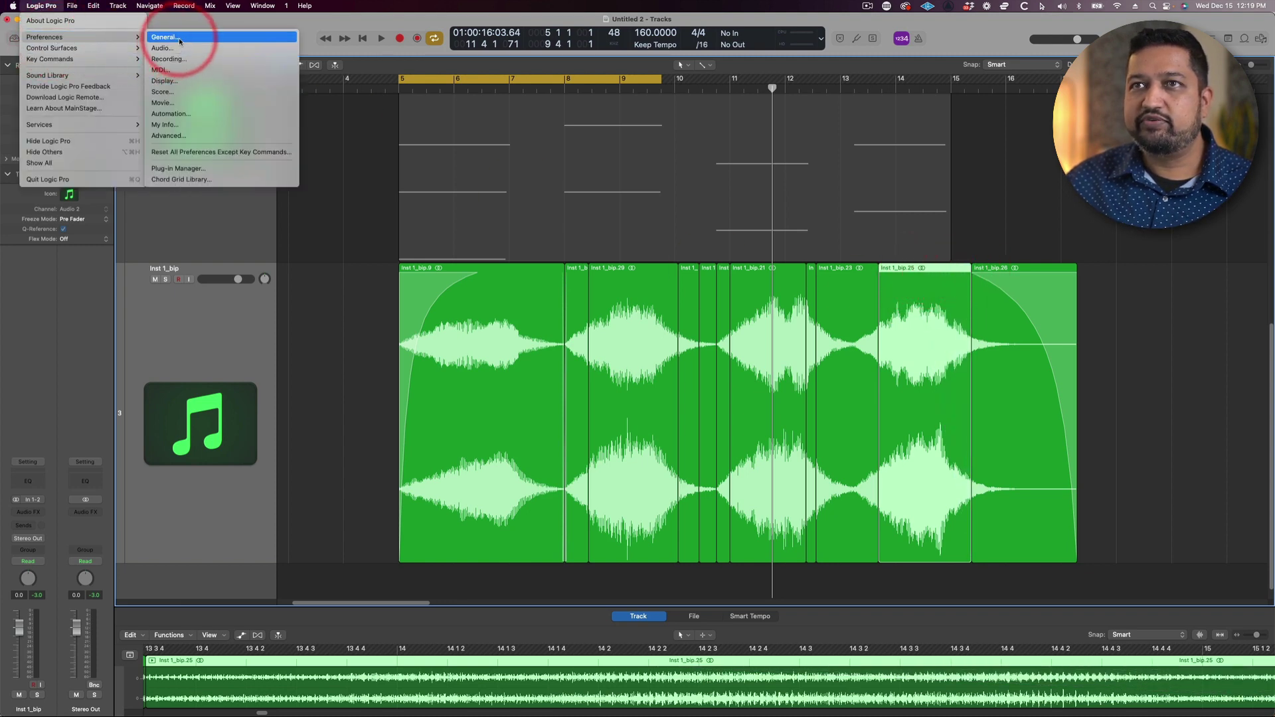
left_click(447, 372)
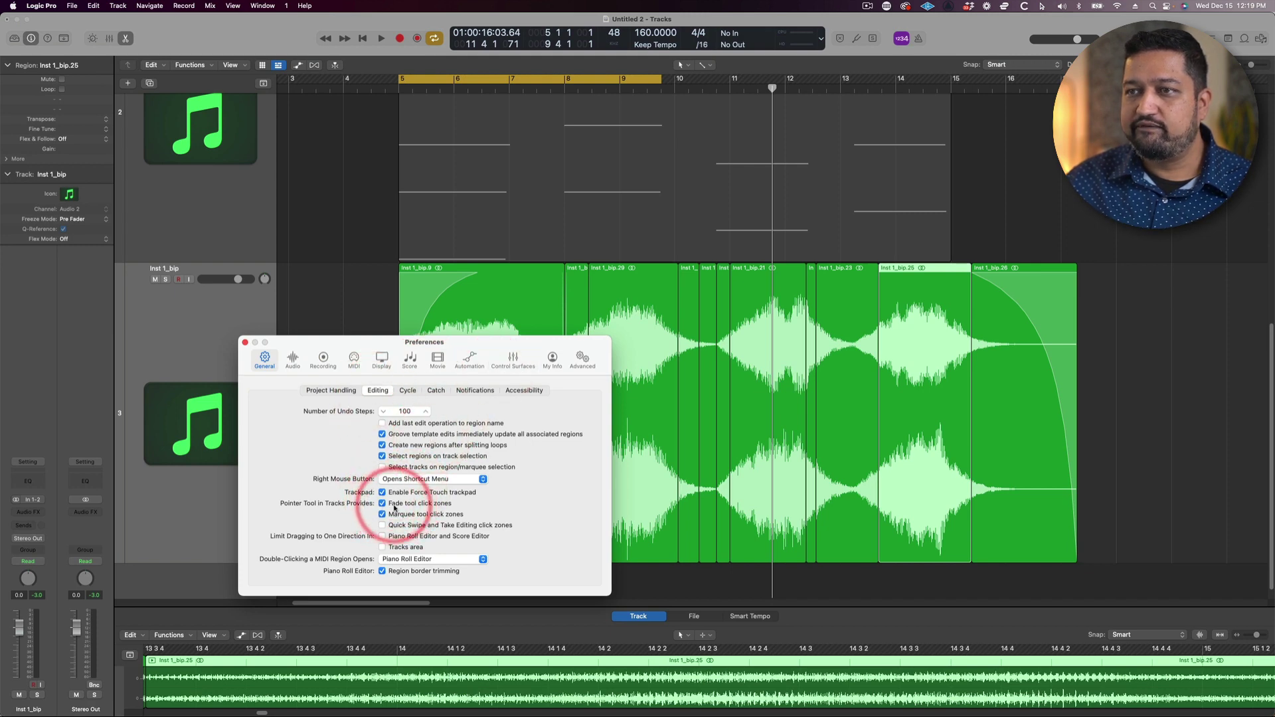
left_click(244, 342)
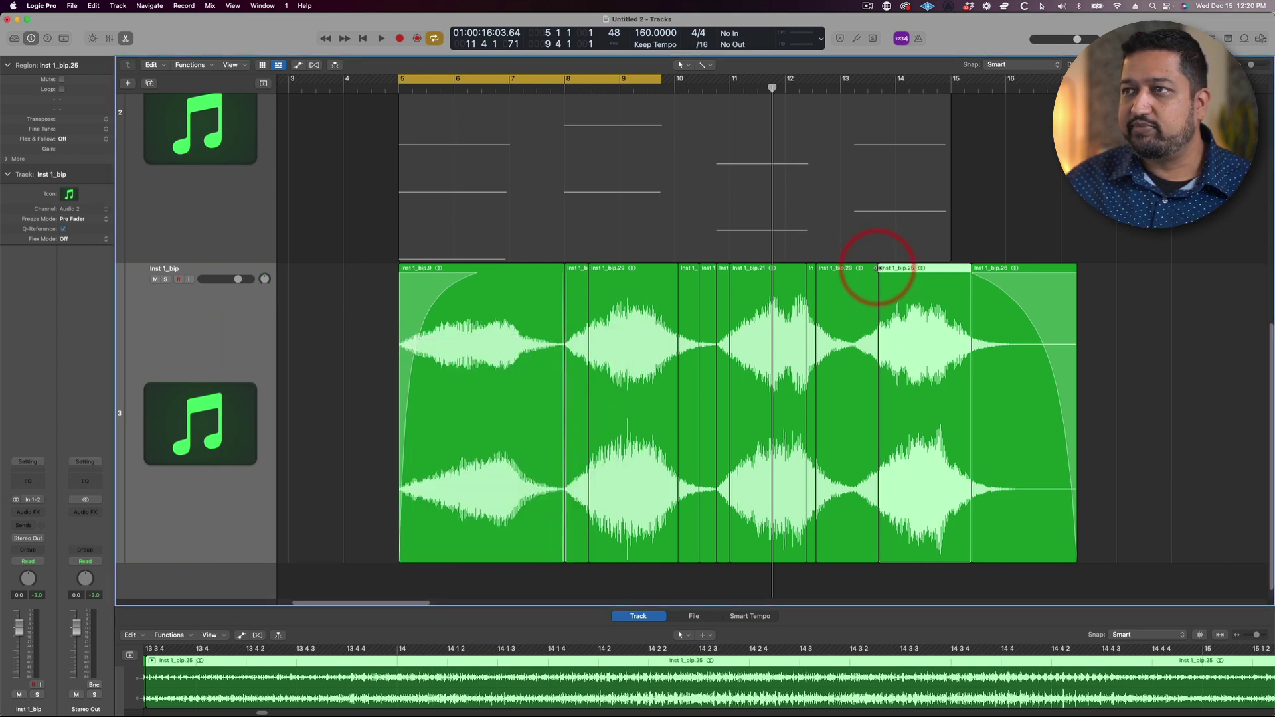
Try a fade about 0.9 bars long backward from the upper region boundary near bar 13.7.
left_click_drag(877, 267, 826, 267)
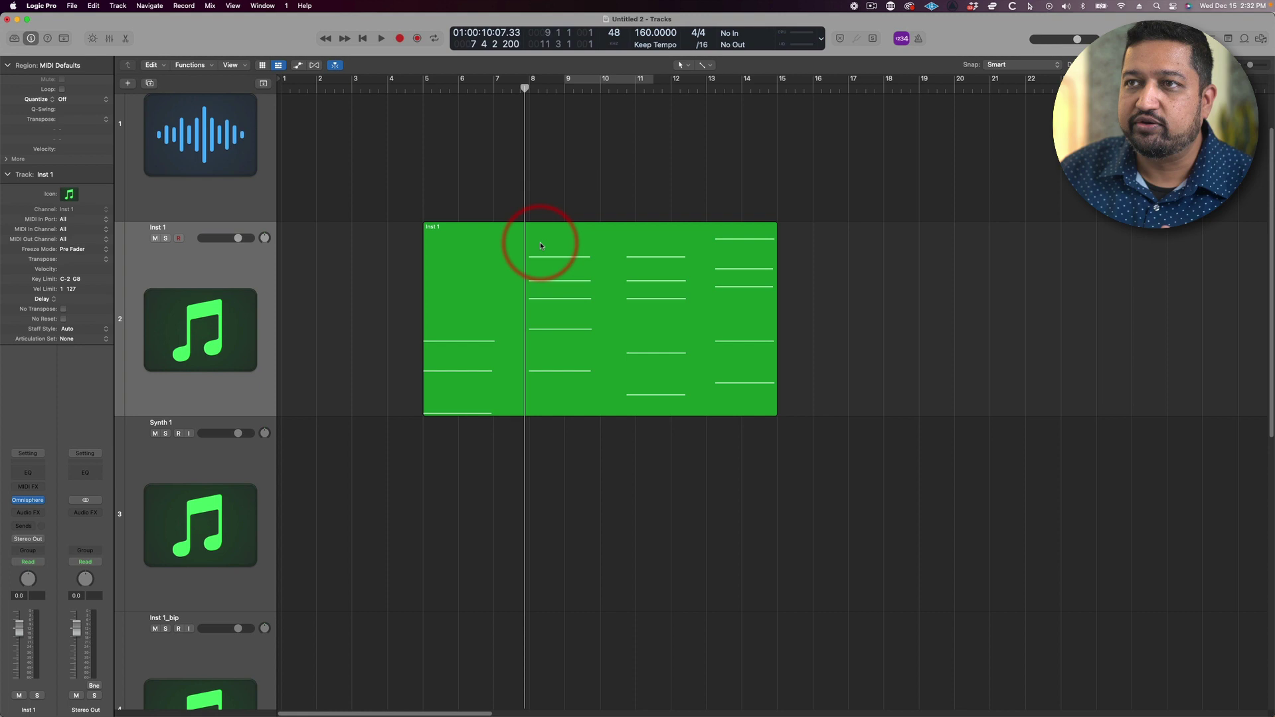
Select the Inst 1 MIDI region and audition it from just before bar 5.
left_click(540, 241)
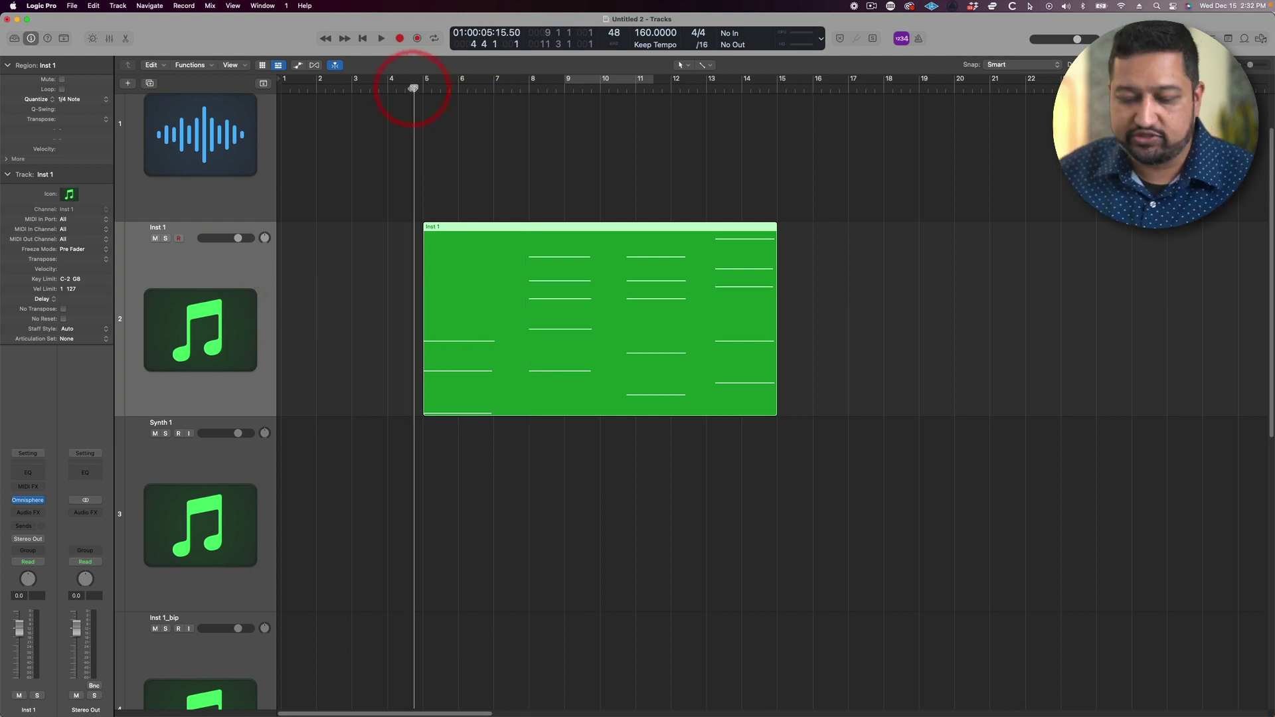
key("space")
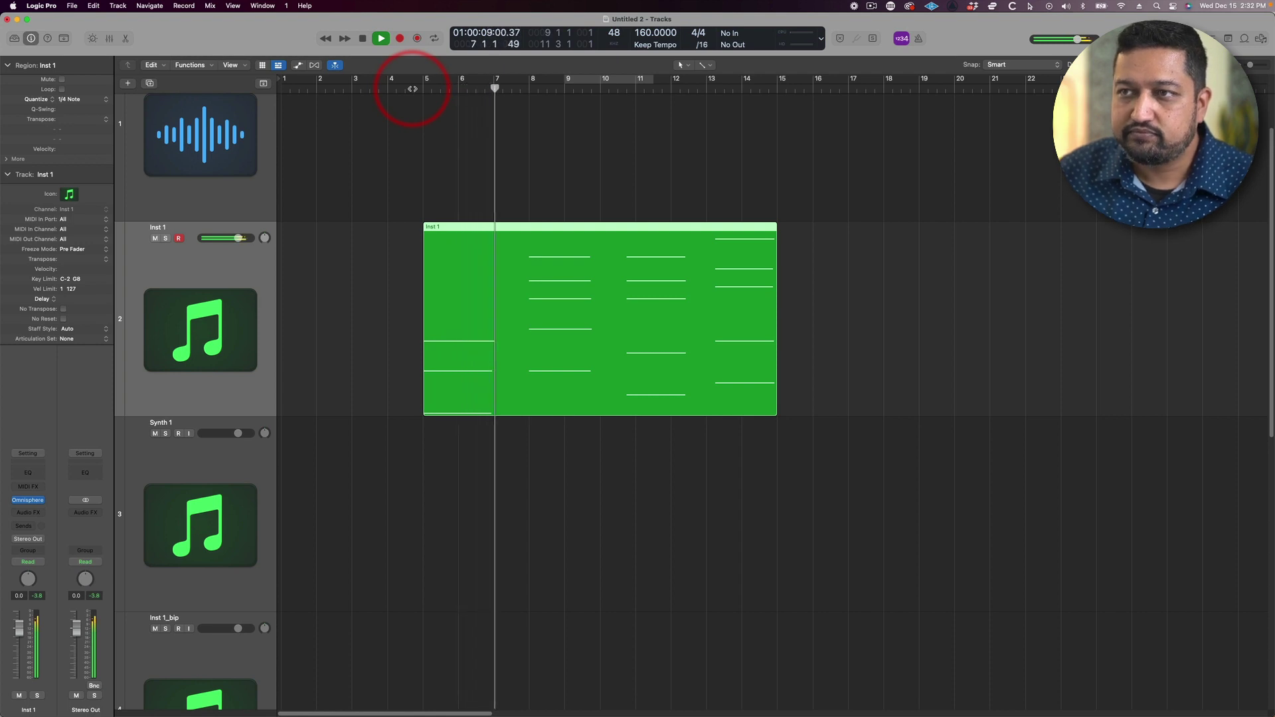
key("space")
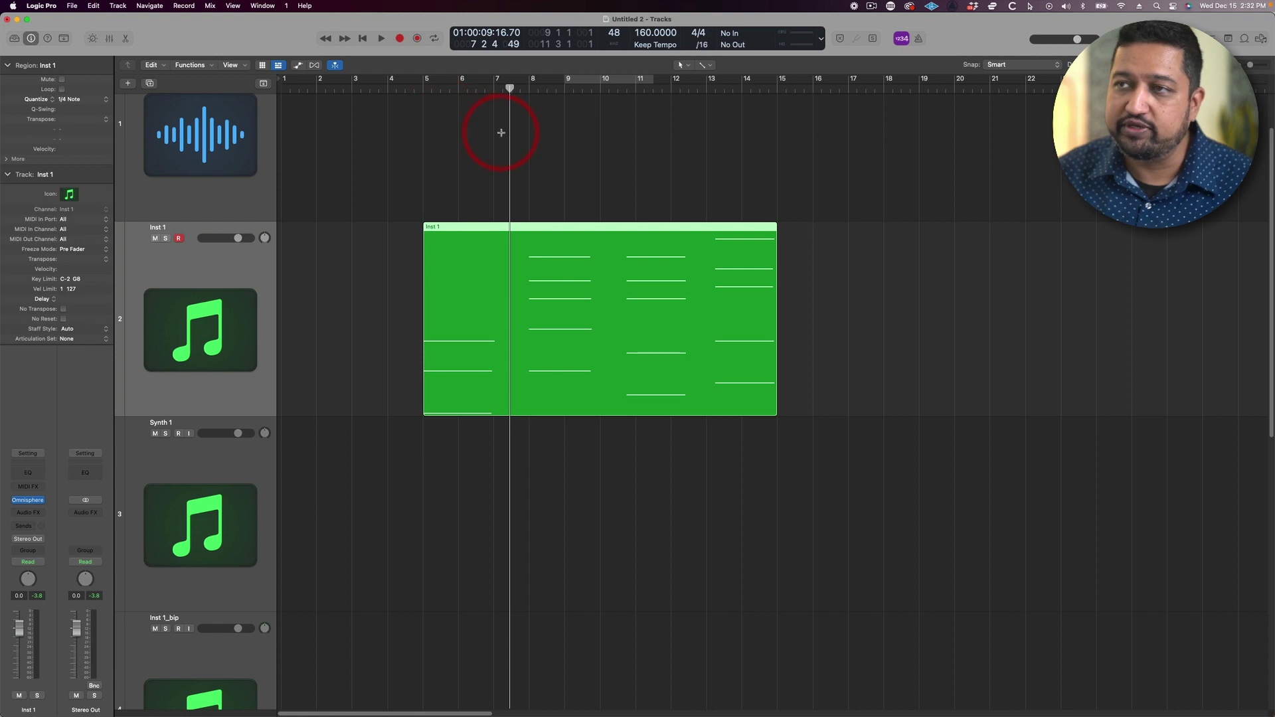
Locate the Bounce In Place command and its shortcut among the Inst 1 region's Bounce and Join options.
right_click(512, 268)
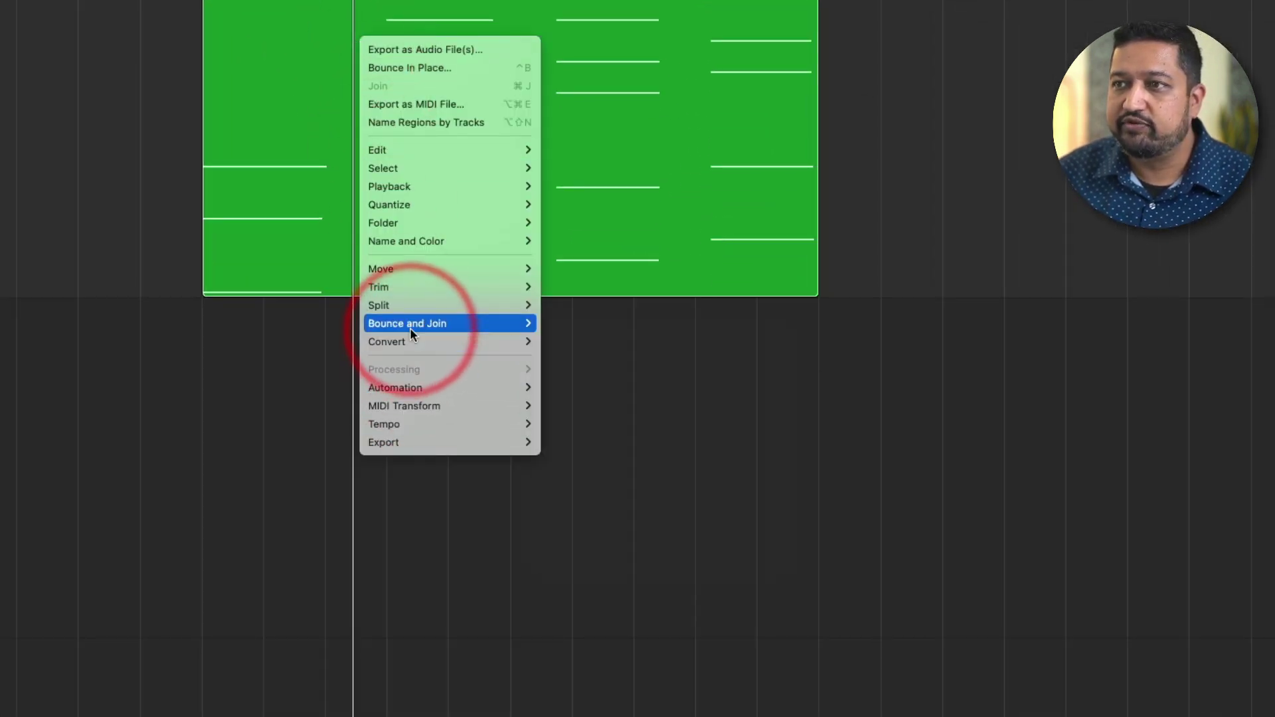
mouse_move(372, 324)
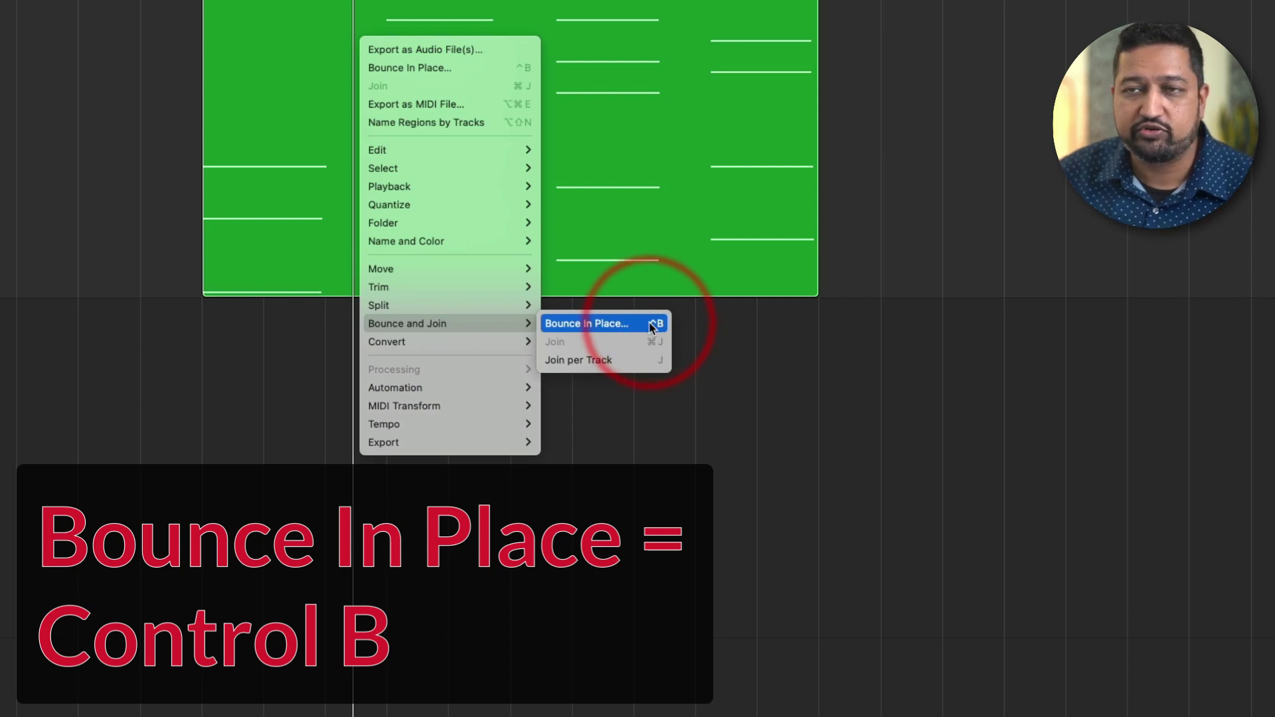
left_click(251, 130)
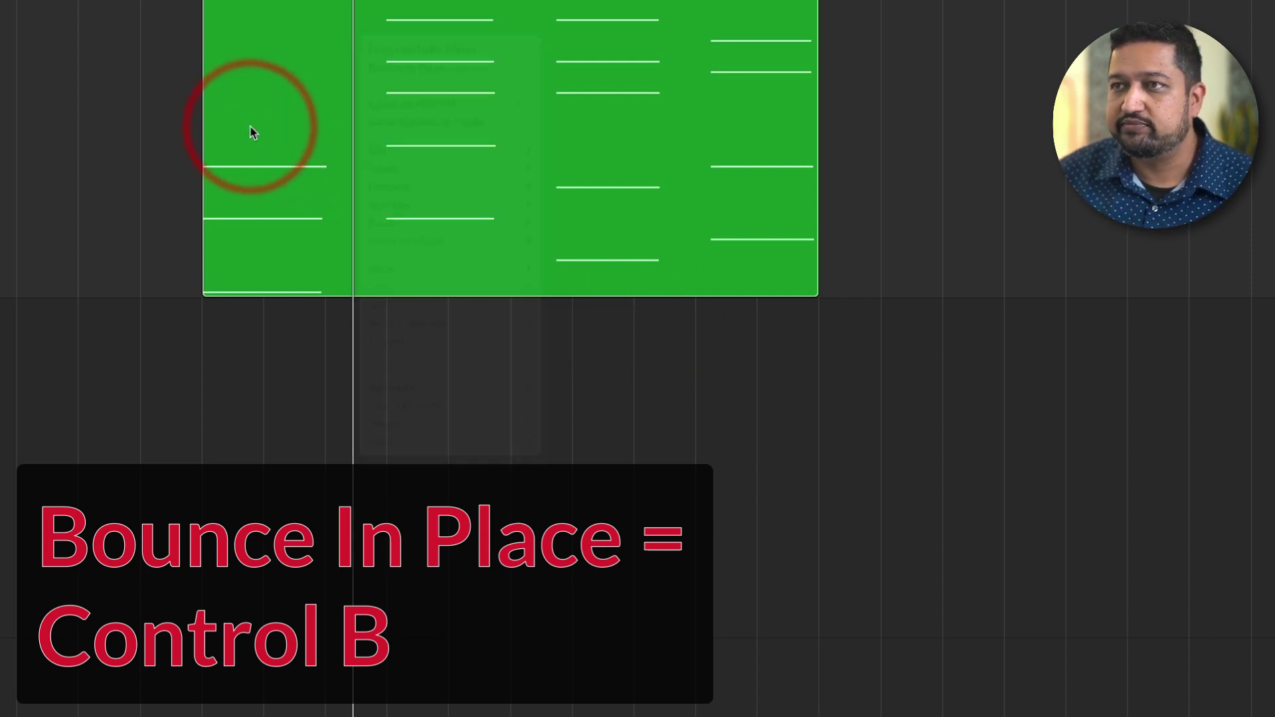
Bounce the Inst 1 region in place to a new track named Synth Track 1, muting the source and normalizing with Overload Protection Only.
key("ctrl+b")
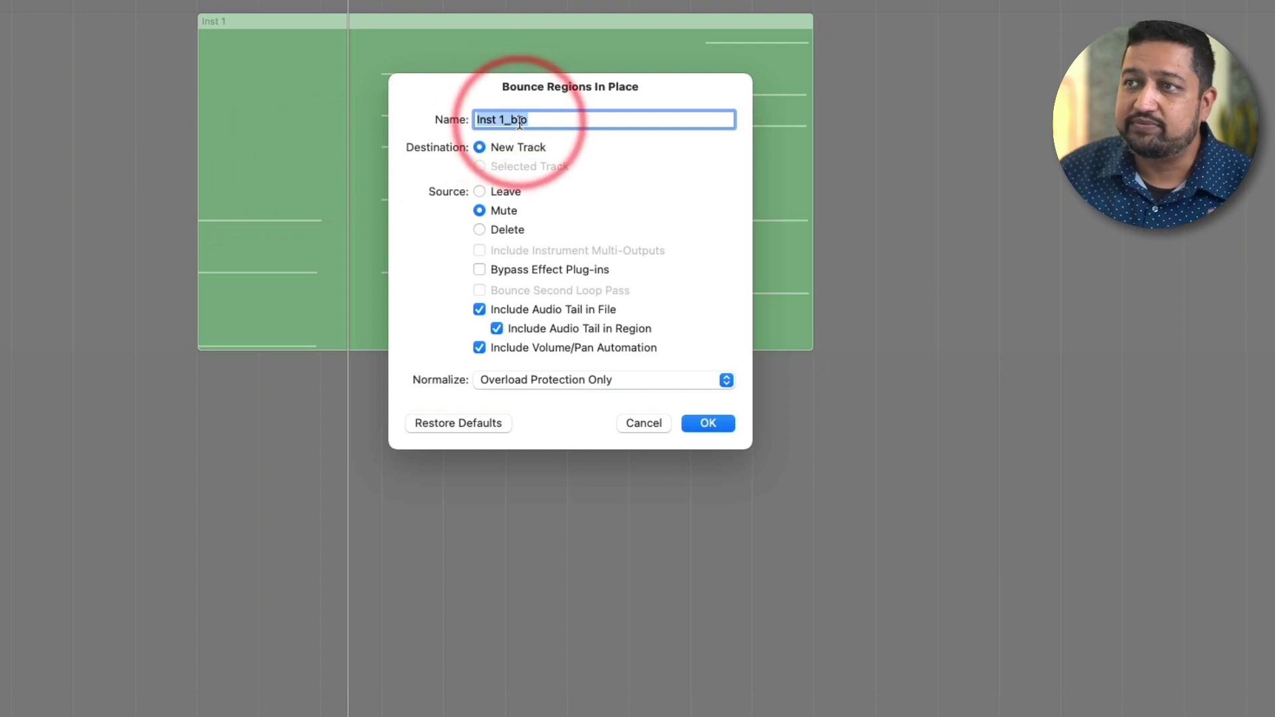
left_click(547, 119)
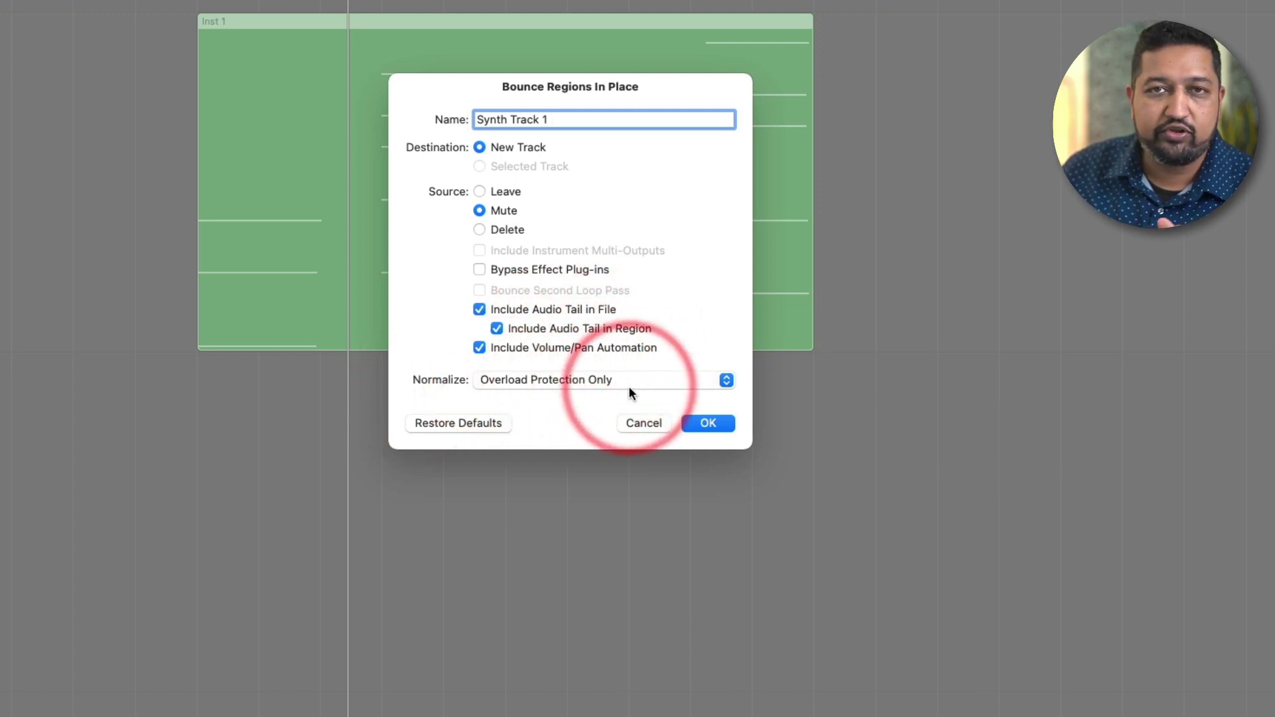
left_click(607, 385)
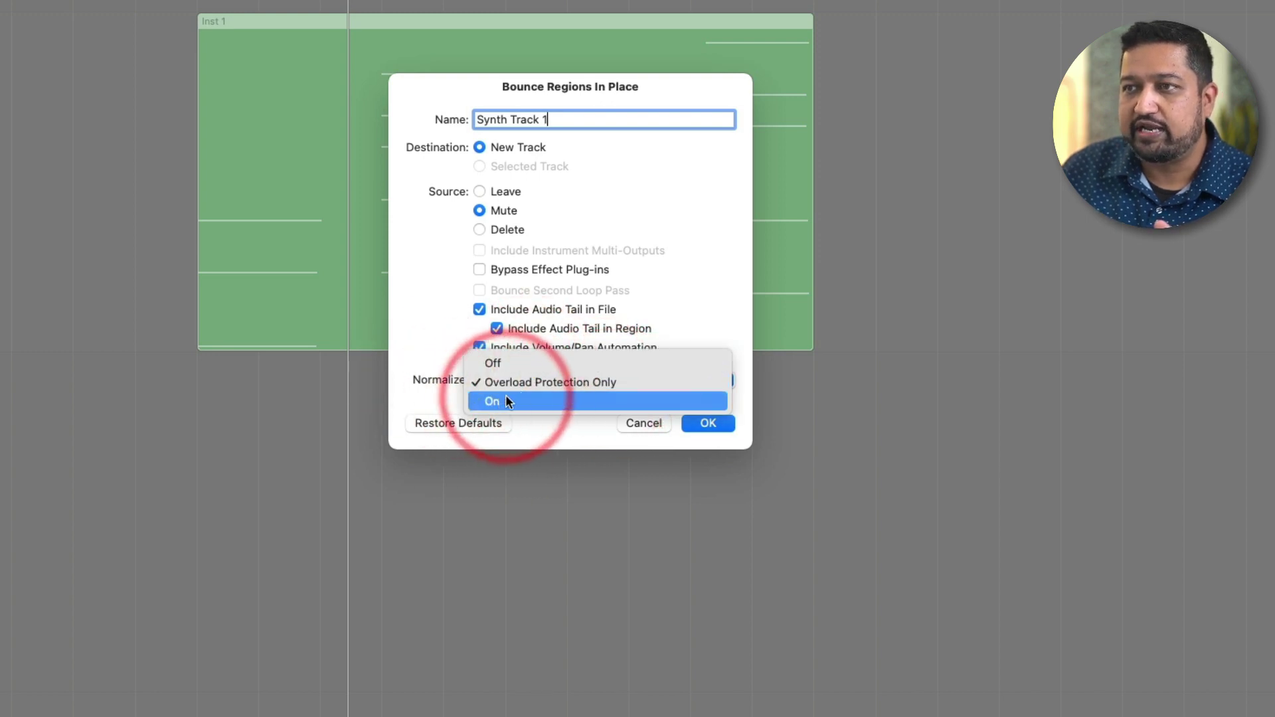
left_click(468, 377)
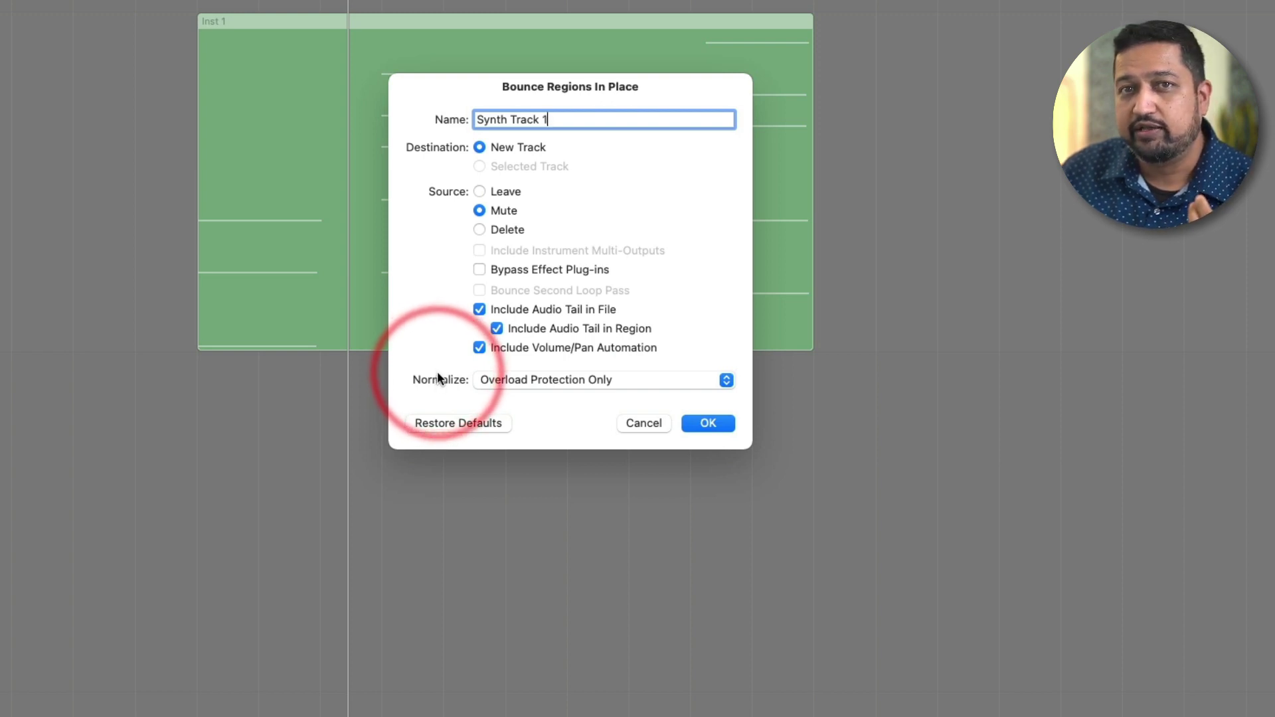
left_click(709, 424)
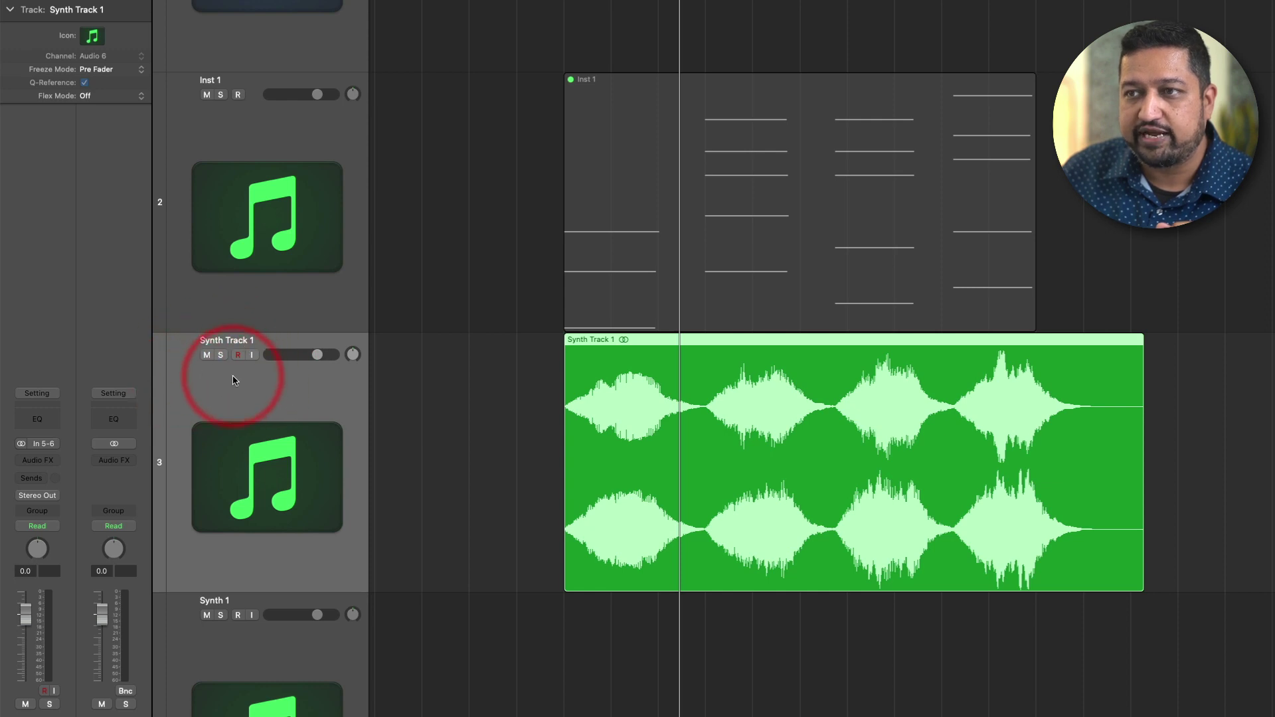
Compare the Inst 1 track with Synth Track 1, and split the Synth Track 1 audio region at bar 8.
left_click(274, 127)
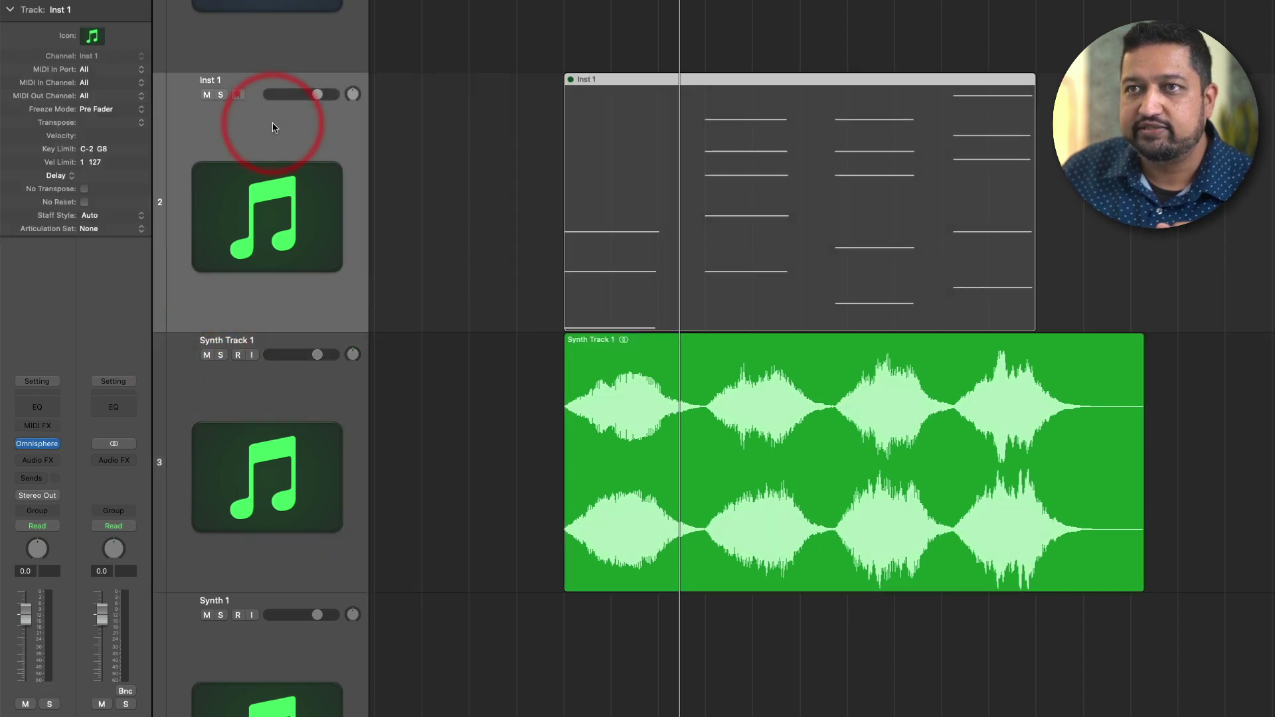
left_click(259, 382)
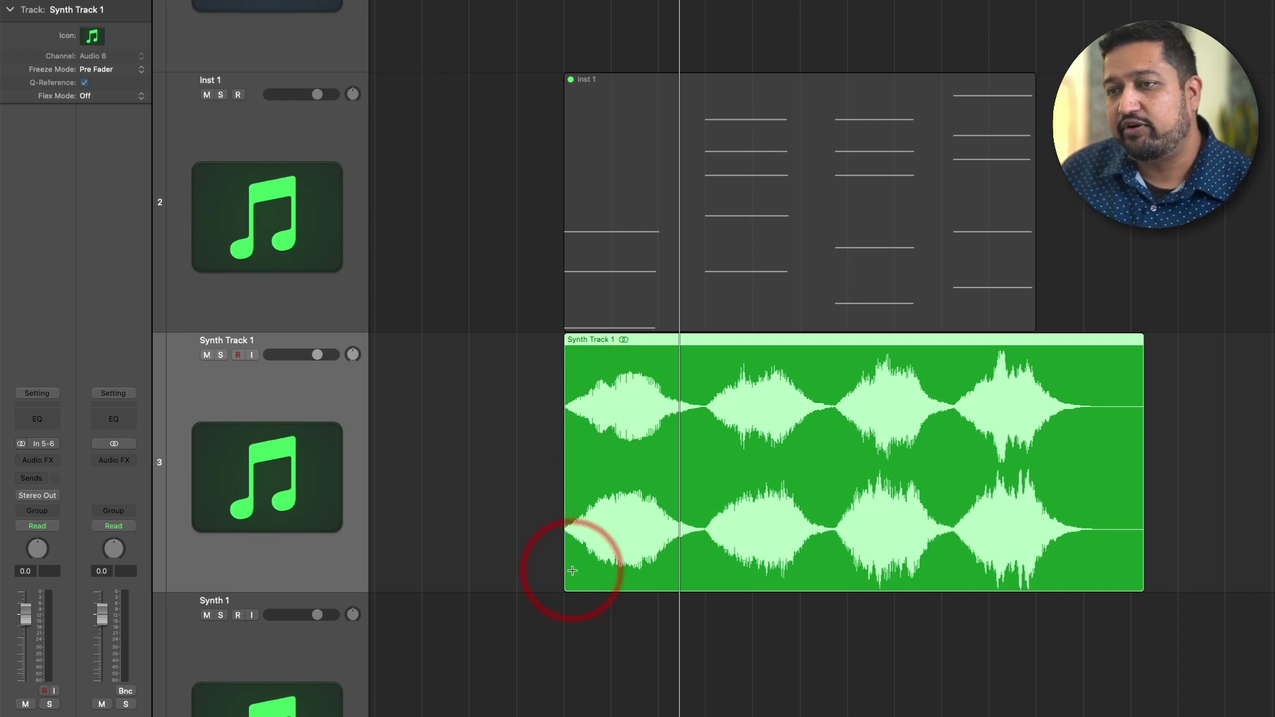
left_click(706, 576)
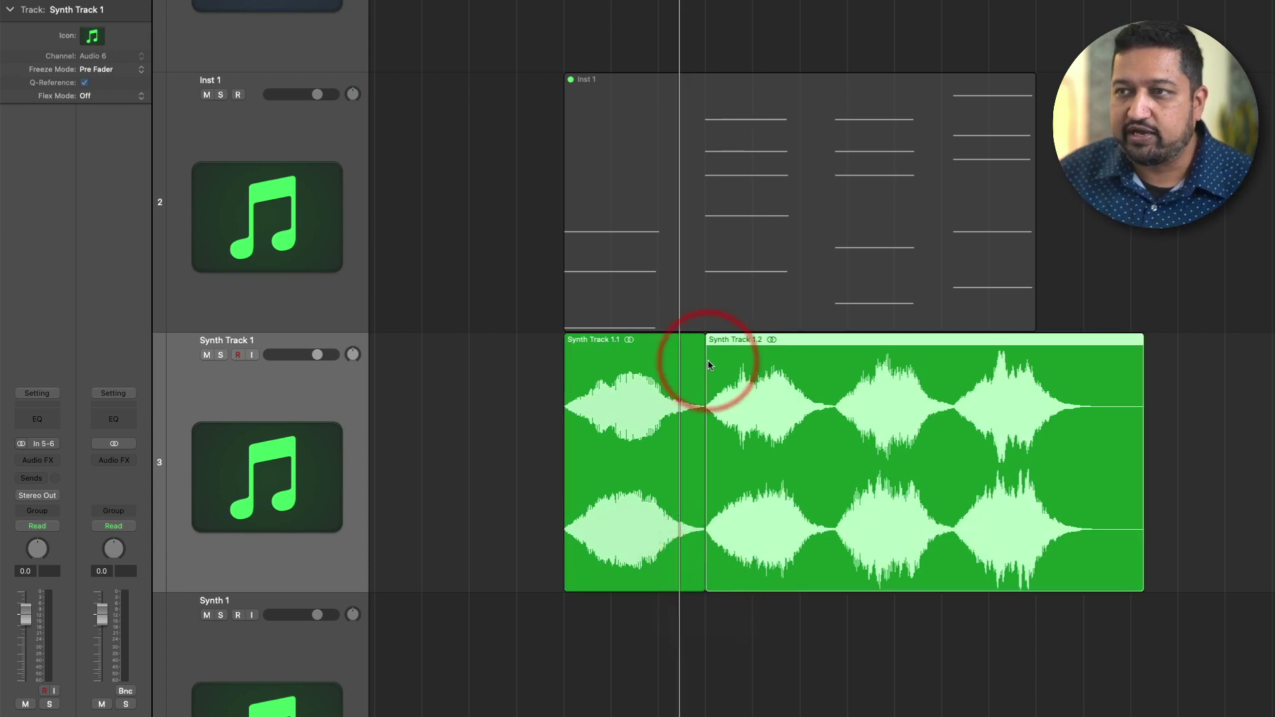
Add a fade-out and a fade-in to the first Synth Track 1 audio region, and delete the second region after the split.
left_click_drag(704, 338, 671, 337)
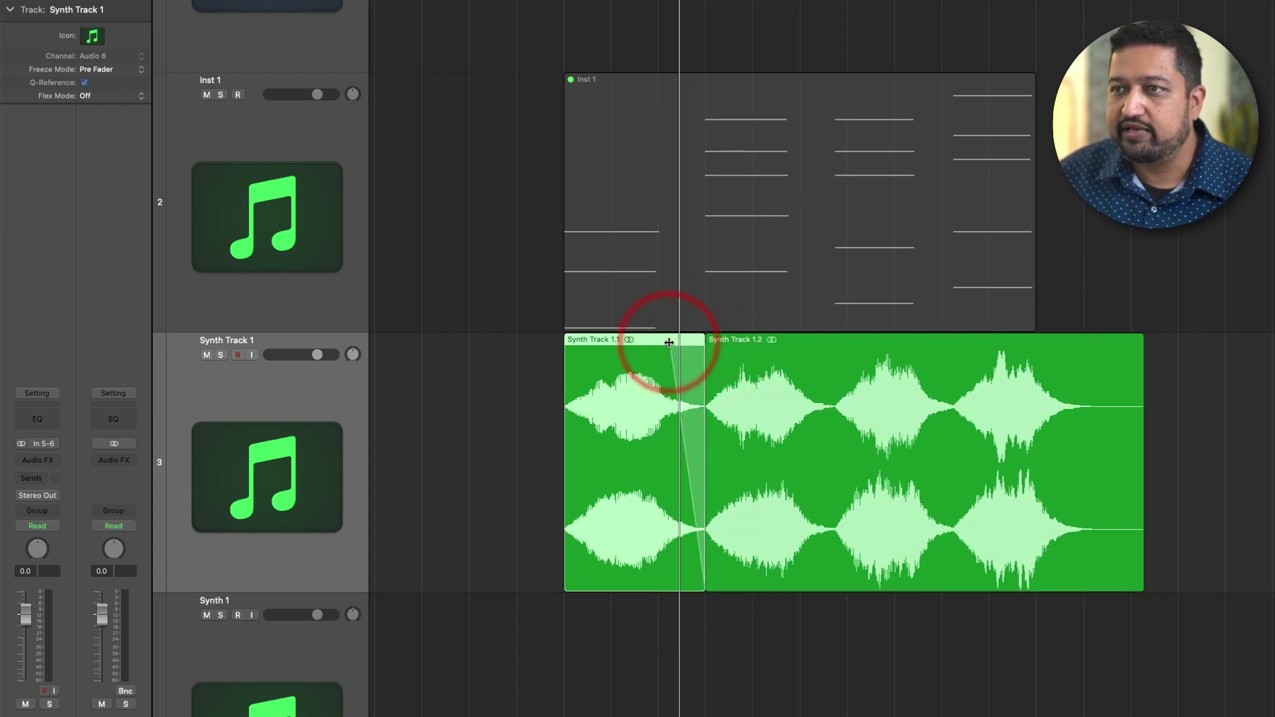
left_click_drag(566, 337, 597, 340)
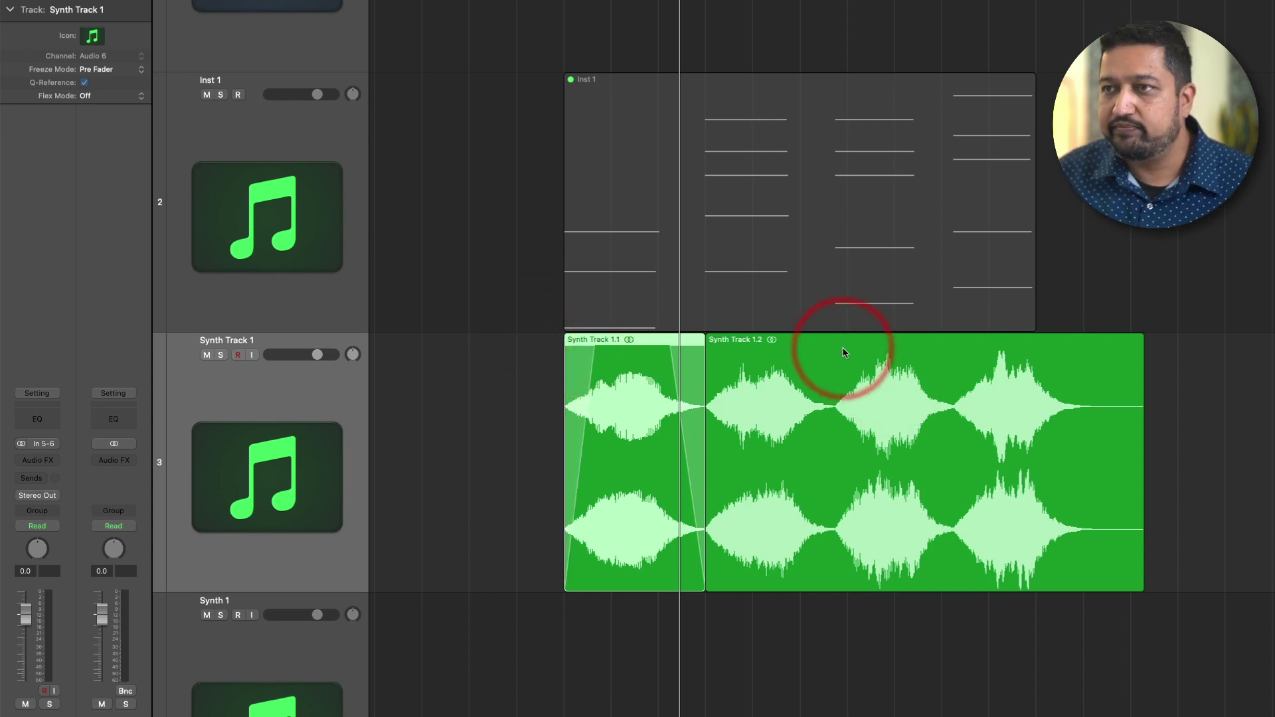
left_click(768, 358)
key("Delete")
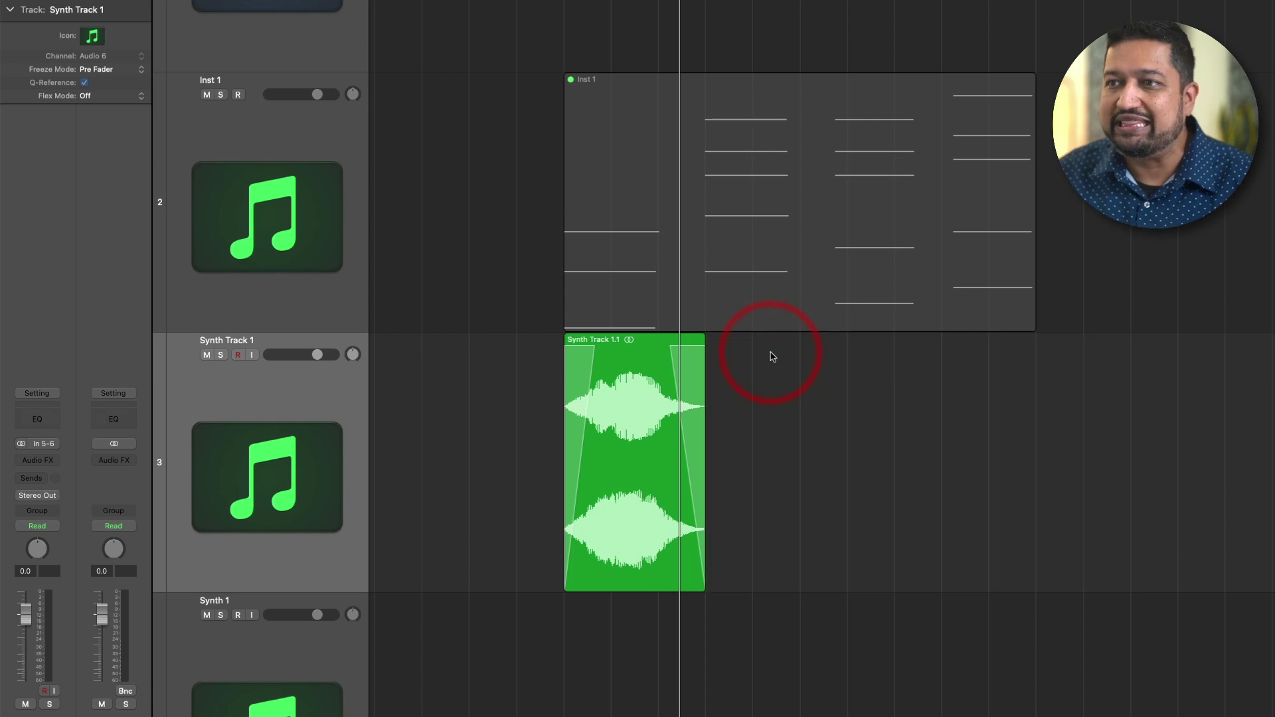
Select the remaining faded region on Synth Track 1 and audition it.
left_click(631, 351)
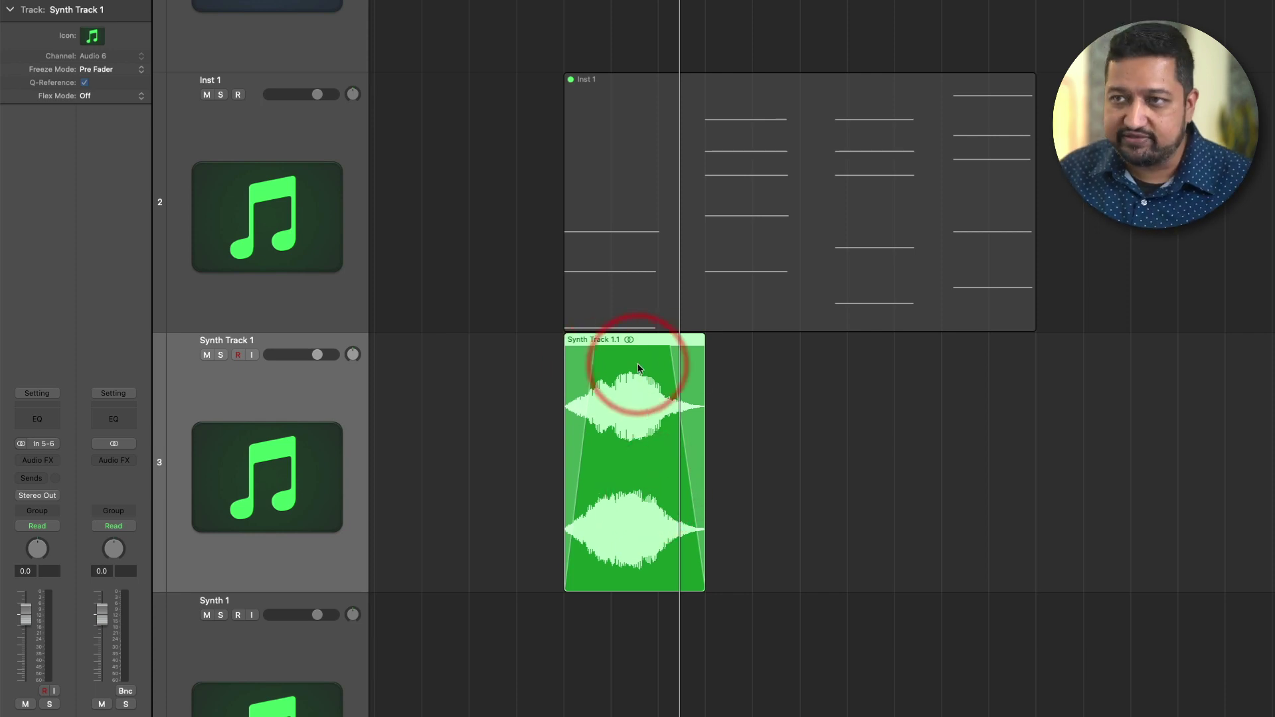
key("shift+space")
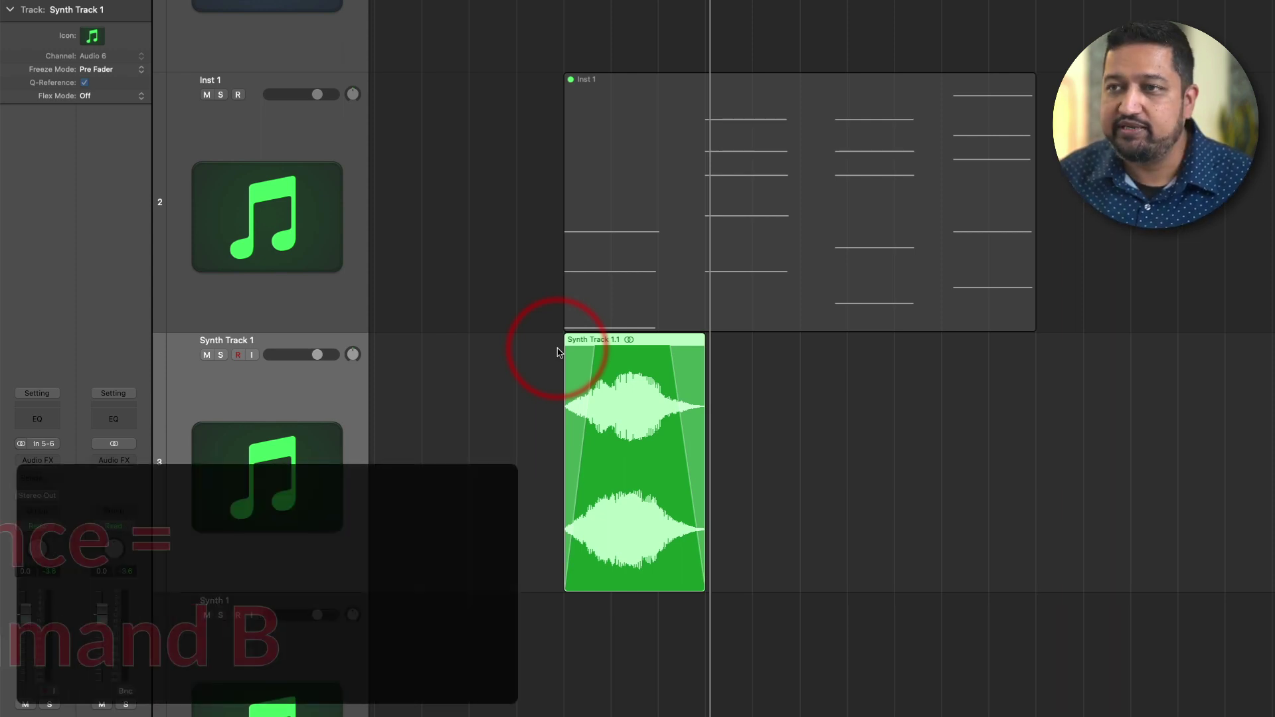
Set up a bounce of the selected region to PCM instead of MP3, using the Wave file format, and cancel at the save location.
key("super+b")
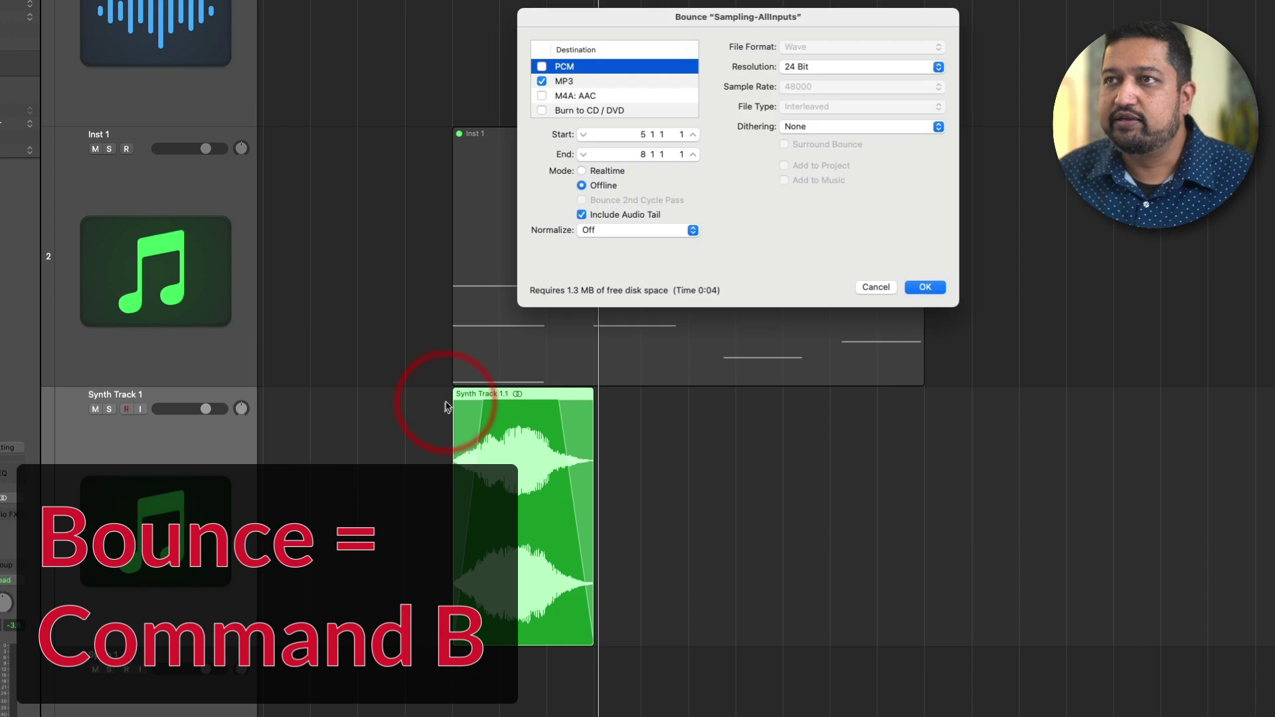
left_click(541, 66)
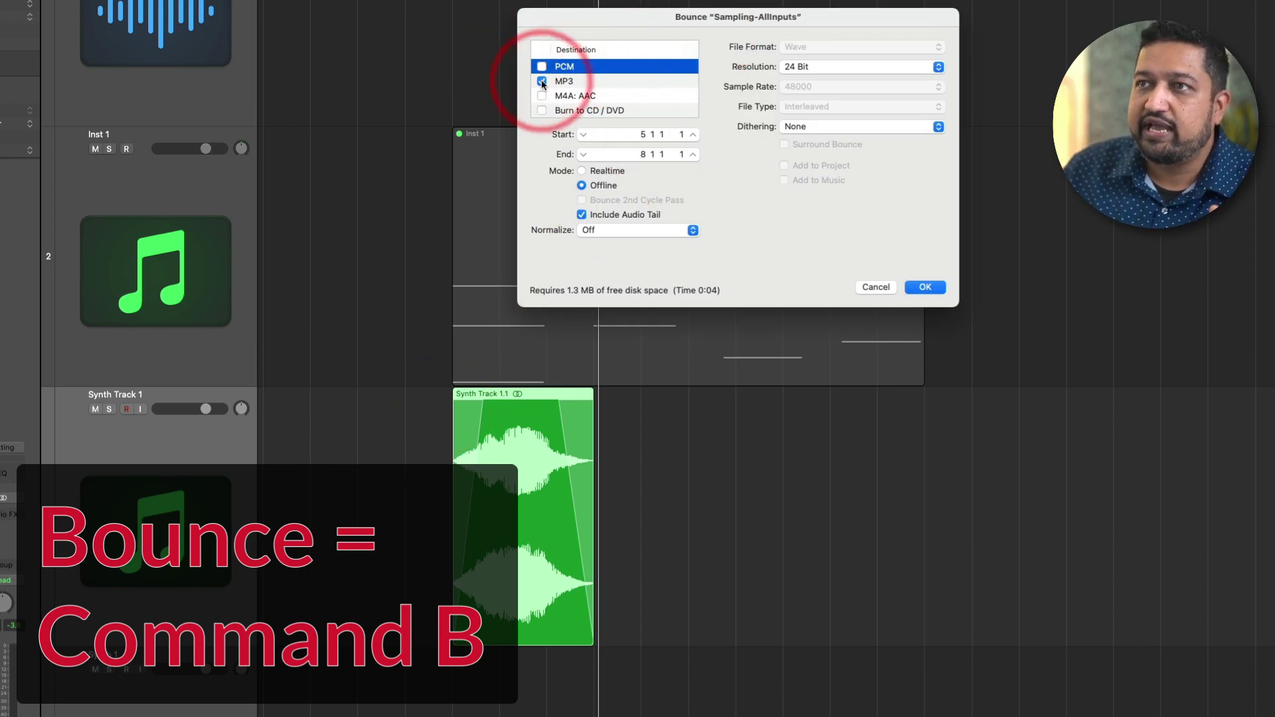
left_click(541, 82)
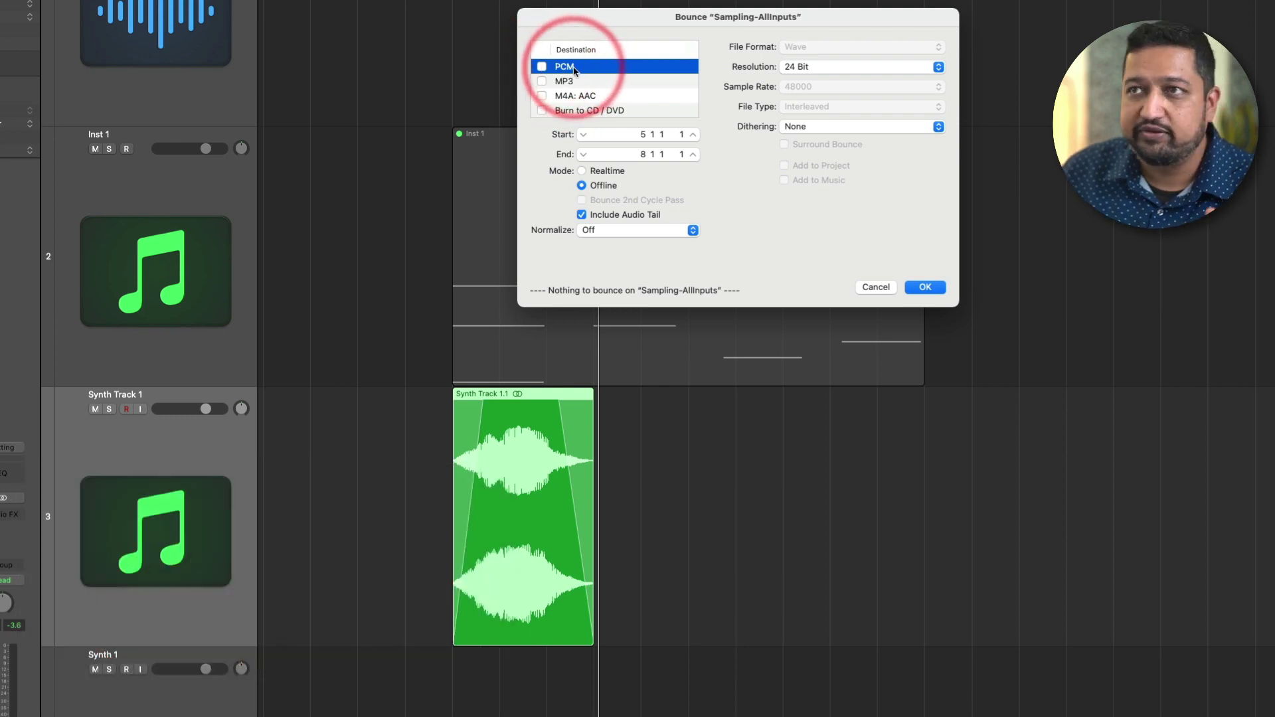
left_click(542, 67)
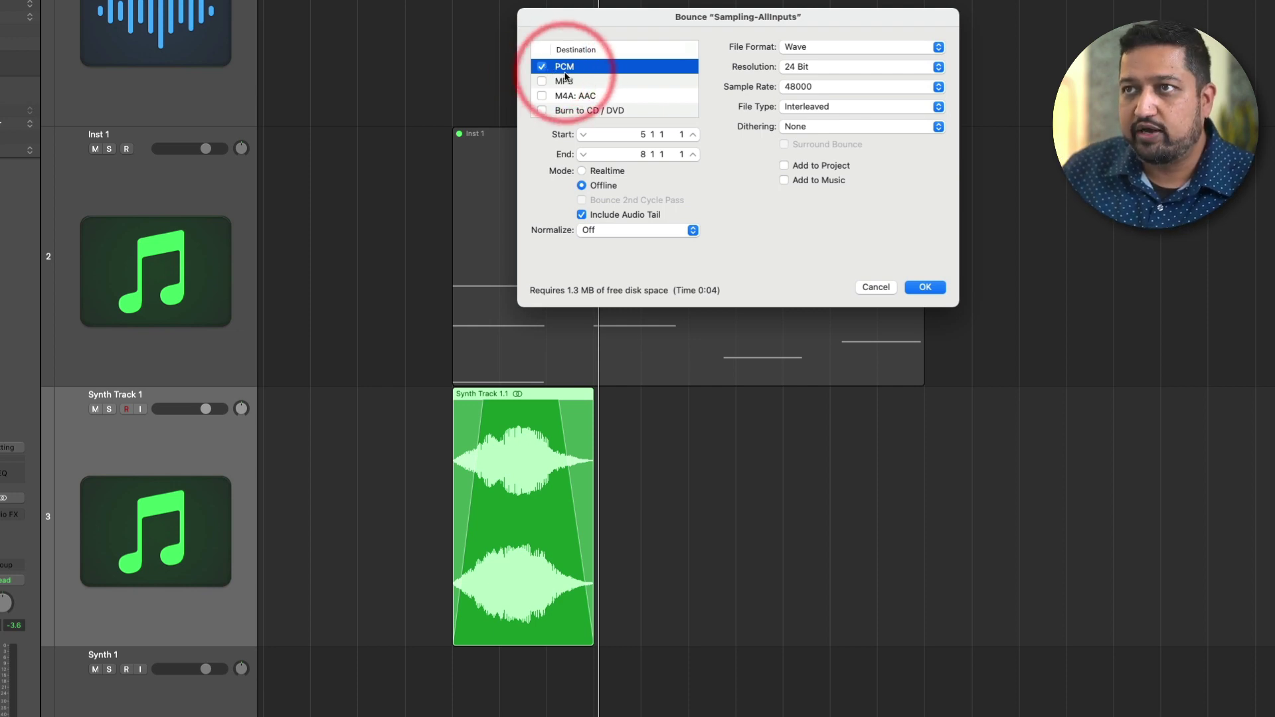
left_click(837, 45)
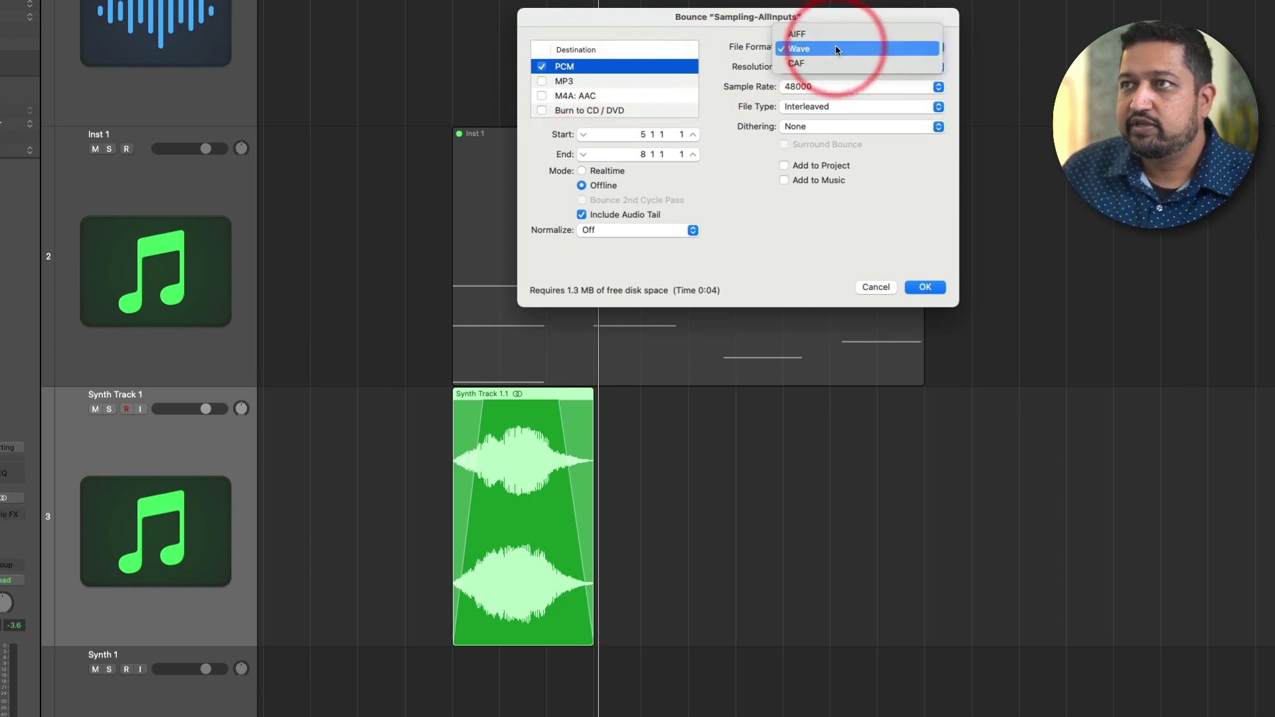
left_click(839, 52)
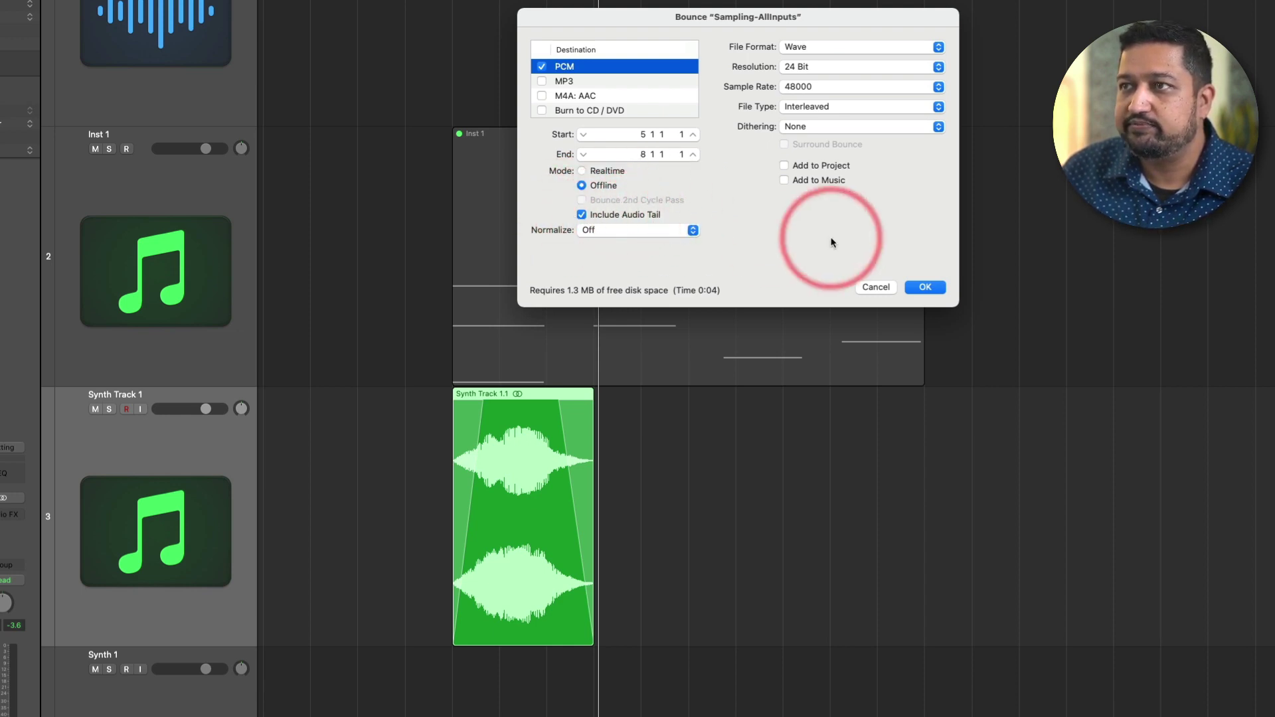
left_click(925, 287)
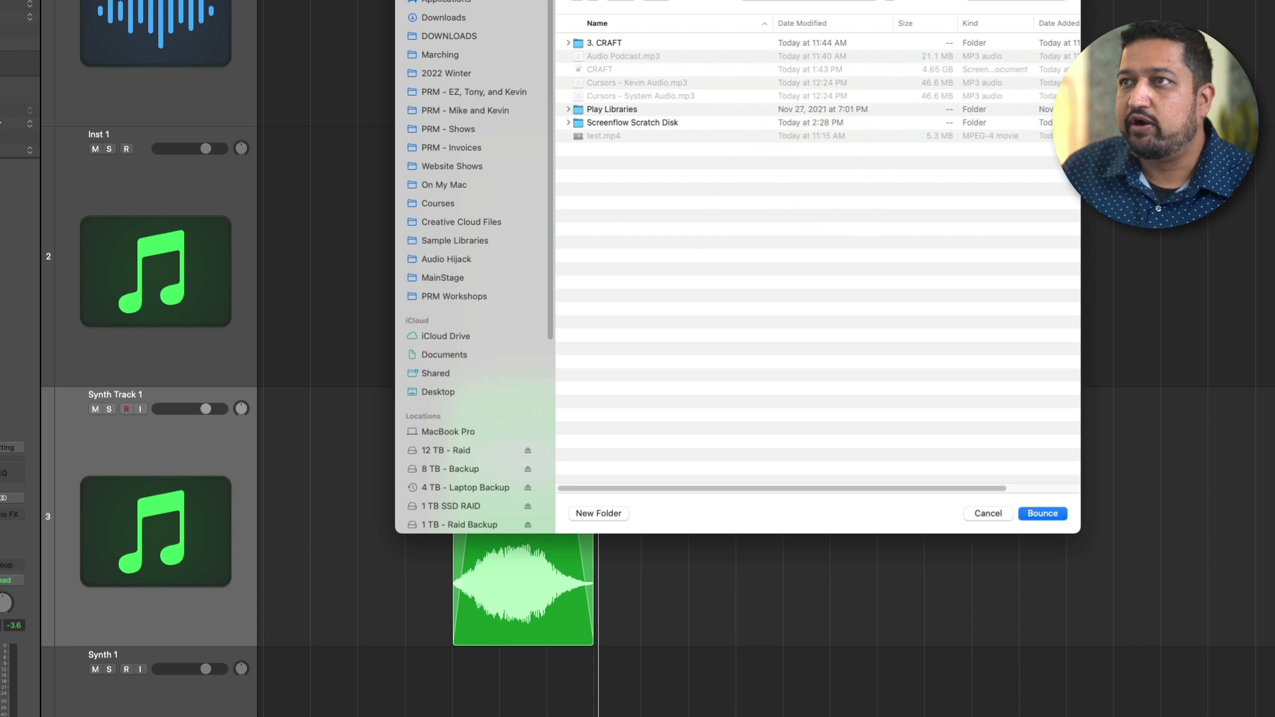
left_click(988, 514)
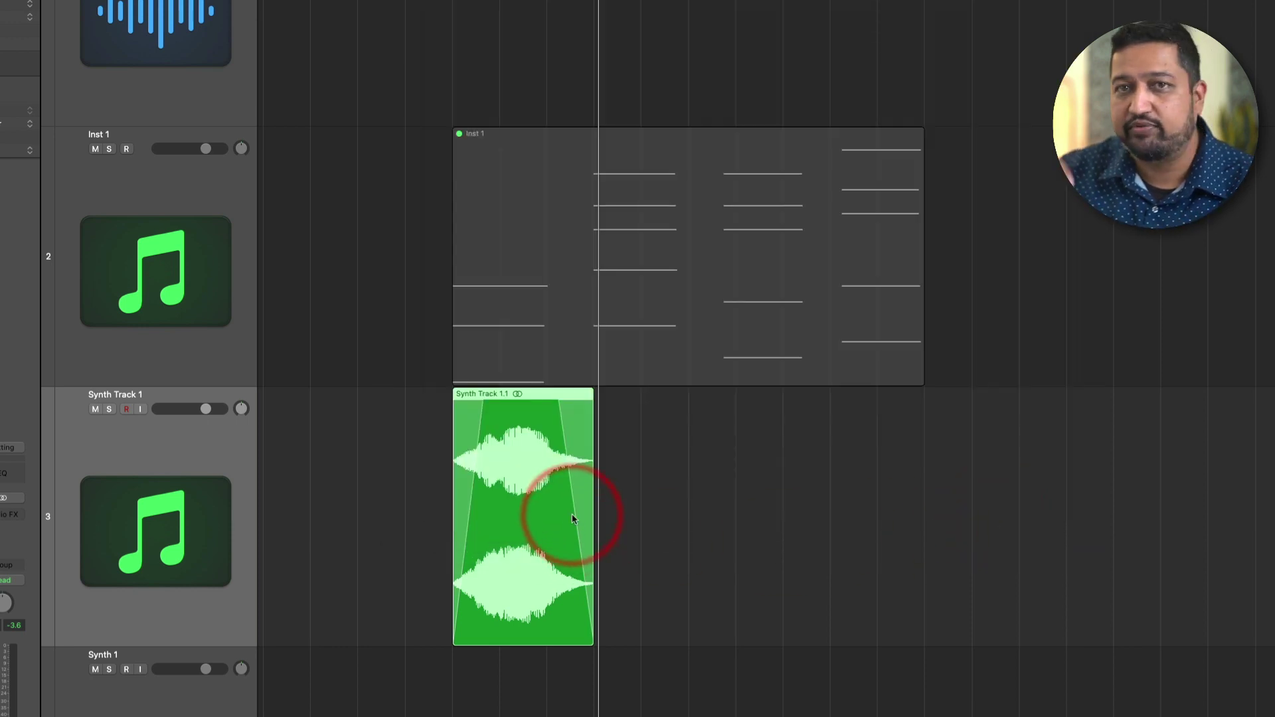